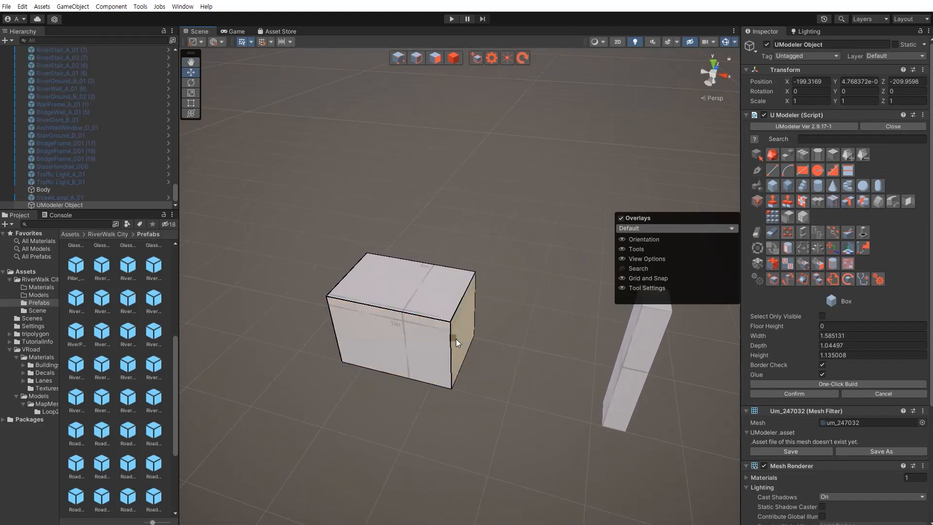
# - Shorten the box by moving its side face inward in polygon mode
pyautogui.moveTo(479, 352)
pyautogui.mouseDown(button='right')
pyautogui.moveTo(463, 368)
pyautogui.moveTo(538, 348)
pyautogui.moveTo(491, 341)
pyautogui.mouseUp(button='right')
pyautogui.click(490, 341)
pyautogui.hotkey('shift', '3')
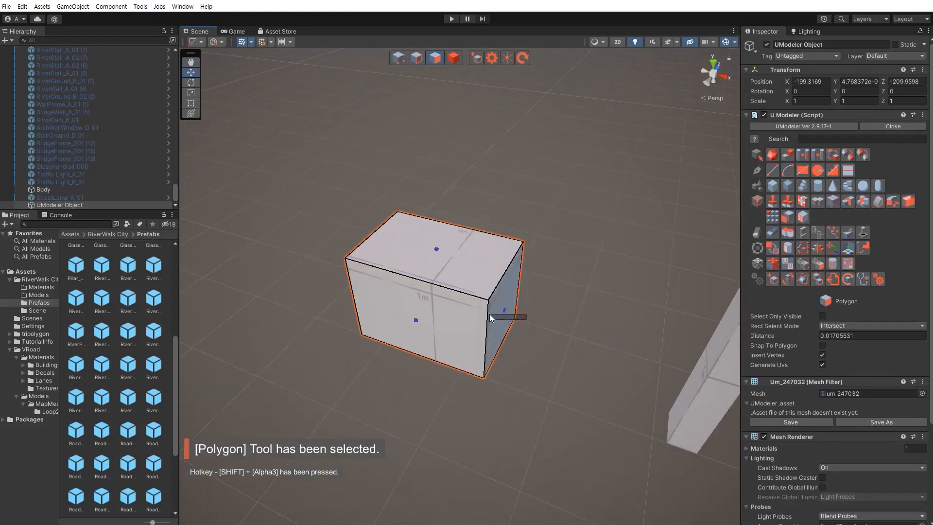
pyautogui.moveTo(514, 322); pyautogui.dragTo(474, 313)
pyautogui.moveTo(518, 354); pyautogui.dragTo(379, 325, button='right')
# - Move the box across the ground to X -198.907, Z -211.047
pyautogui.moveTo(498, 305); pyautogui.dragTo(468, 359)
pyautogui.press('Escape')
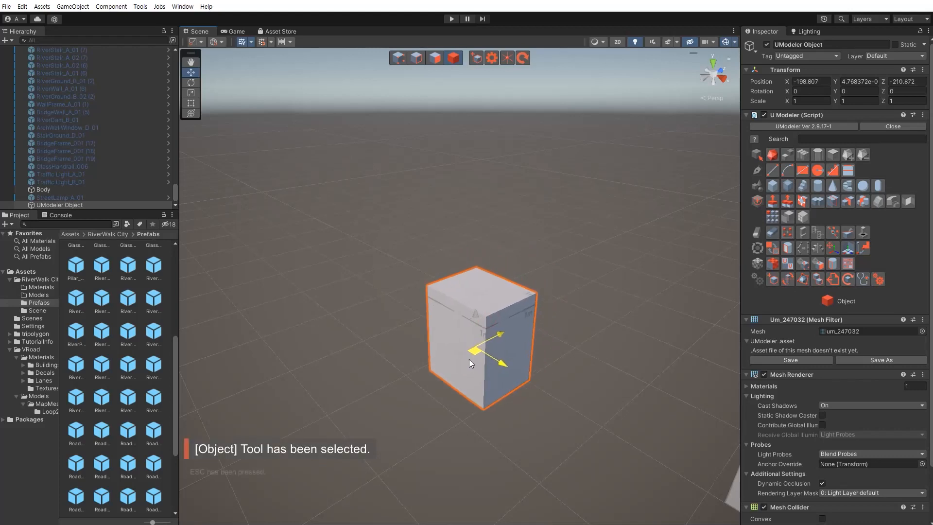
pyautogui.moveTo(469, 359); pyautogui.dragTo(561, 357, button='right')
pyautogui.hotkey('shift', '1')
pyautogui.moveTo(561, 357); pyautogui.dragTo(515, 384)
# - Taper the box toward its base by scaling the bottom vertices inward along X
pyautogui.moveTo(515, 384); pyautogui.dragTo(379, 262, button='right')
pyautogui.moveTo(379, 263); pyautogui.dragTo(615, 404)
pyautogui.press('w')
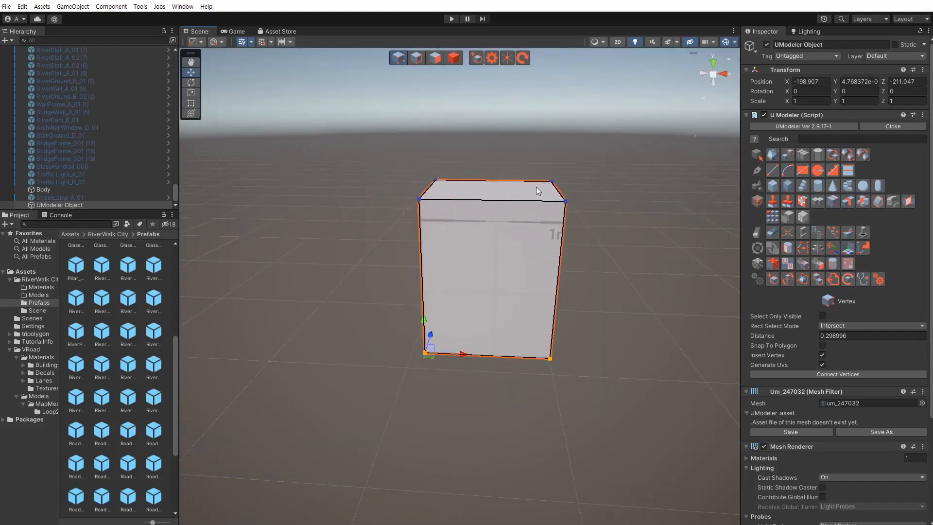
pyautogui.click(209, 54)
pyautogui.press('r')
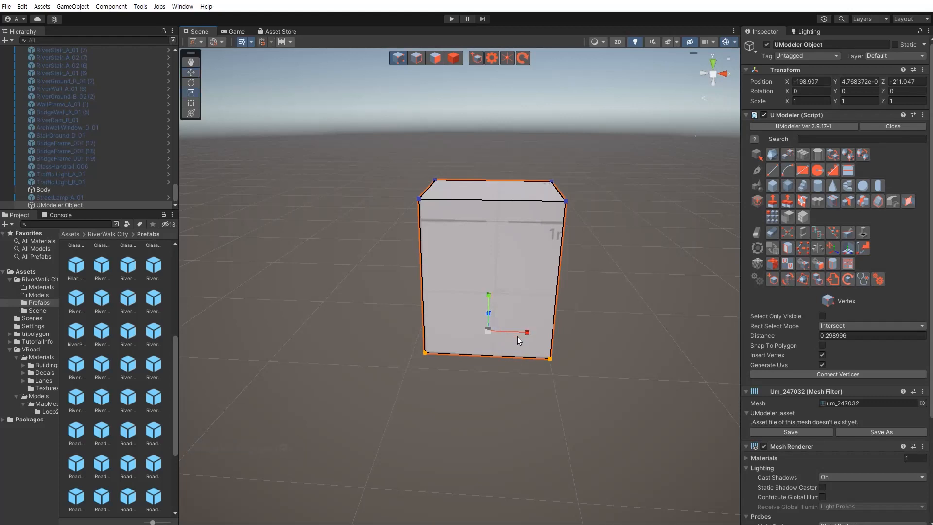
pyautogui.moveTo(526, 332); pyautogui.dragTo(516, 333)
pyautogui.click(596, 389)
# - Make the box shallower by moving its front face inward along Z
pyautogui.moveTo(589, 369); pyautogui.dragTo(515, 374, button='right')
pyautogui.press('d')
pyautogui.click(509, 373)
pyautogui.moveTo(532, 329); pyautogui.dragTo(477, 316, button='right')
pyautogui.click(483, 305)
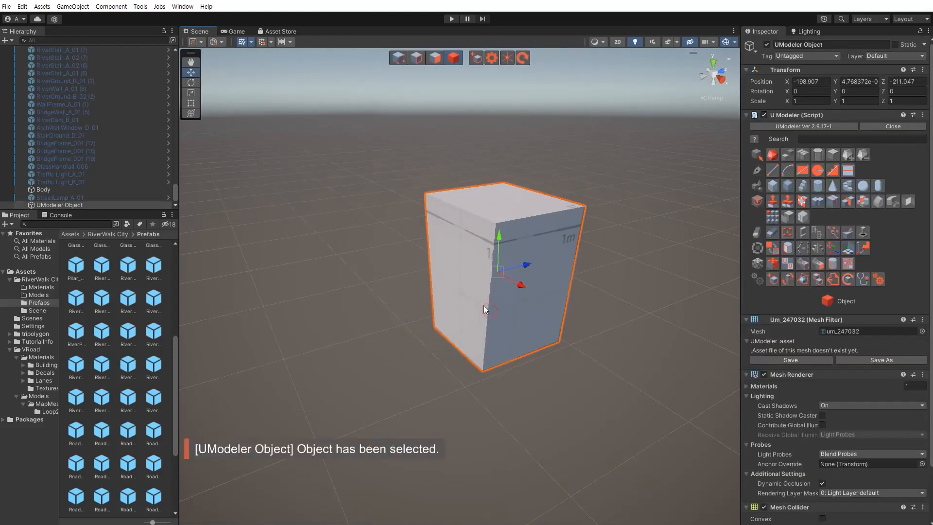
pyautogui.hotkey('shift', '3')
pyautogui.moveTo(516, 275)
pyautogui.mouseDown()
pyautogui.moveTo(500, 278)
pyautogui.moveTo(508, 280)
pyautogui.mouseUp()
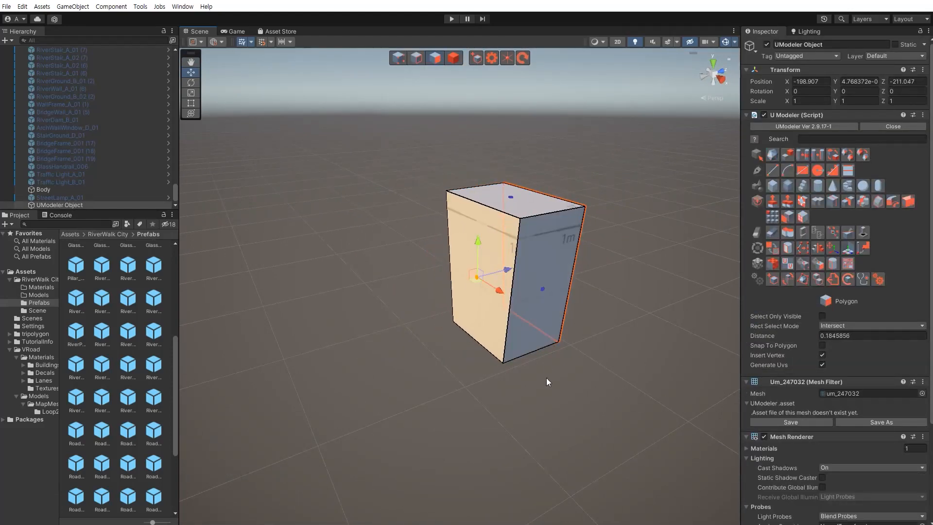
# - Raise the tapered box object to Y 0.283
pyautogui.press('Escape')
pyautogui.moveTo(515, 377); pyautogui.dragTo(505, 324, button='right')
pyautogui.press('s')
pyautogui.moveTo(482, 278); pyautogui.dragTo(484, 248)
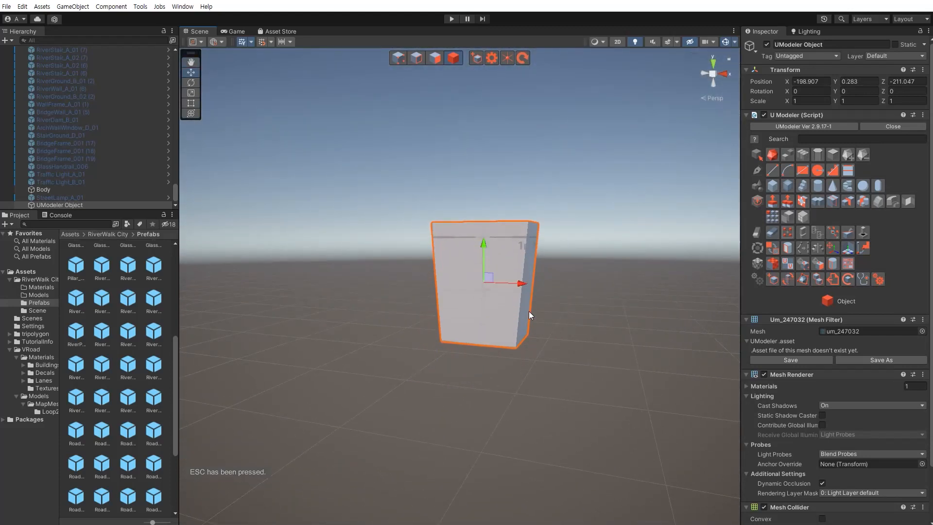
# - Extrude the box's bottom face downward to add a base section, and raise the object to Y 0.366
pyautogui.press('w')
pyautogui.moveTo(529, 312); pyautogui.dragTo(523, 290, button='right')
pyautogui.press('q')
pyautogui.hotkey('shift', '3')
pyautogui.click(467, 251)
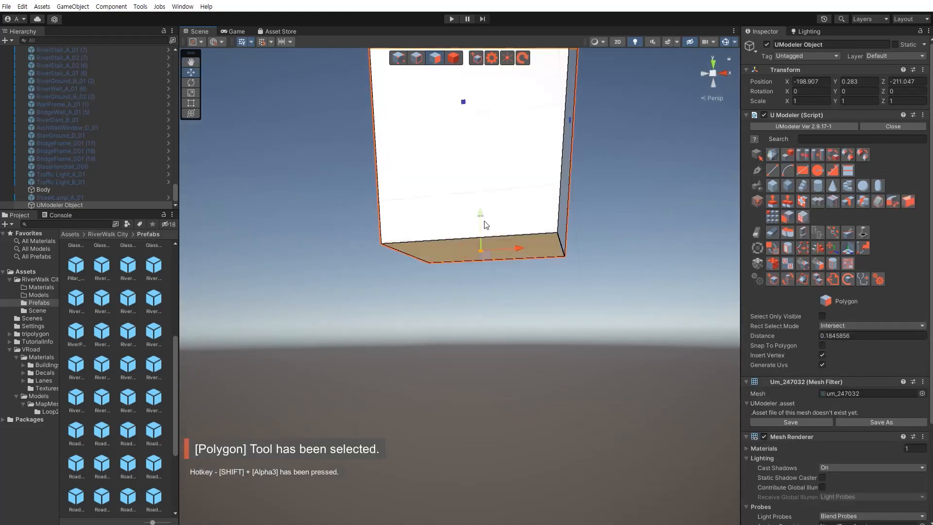
pyautogui.keyDown('shift'); pyautogui.moveTo(481, 221); pyautogui.dragTo(512, 295); pyautogui.keyUp('shift')
pyautogui.moveTo(512, 295); pyautogui.dragTo(470, 352, button='right')
pyautogui.press('d')
pyautogui.press('a')
pyautogui.click(443, 350)
pyautogui.press('Escape')
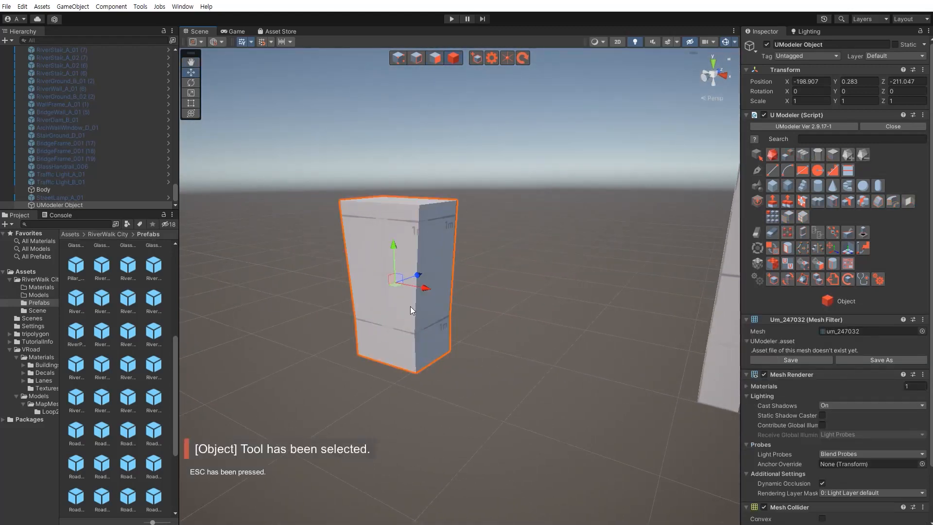
pyautogui.moveTo(396, 245); pyautogui.dragTo(396, 237)
pyautogui.press('f')
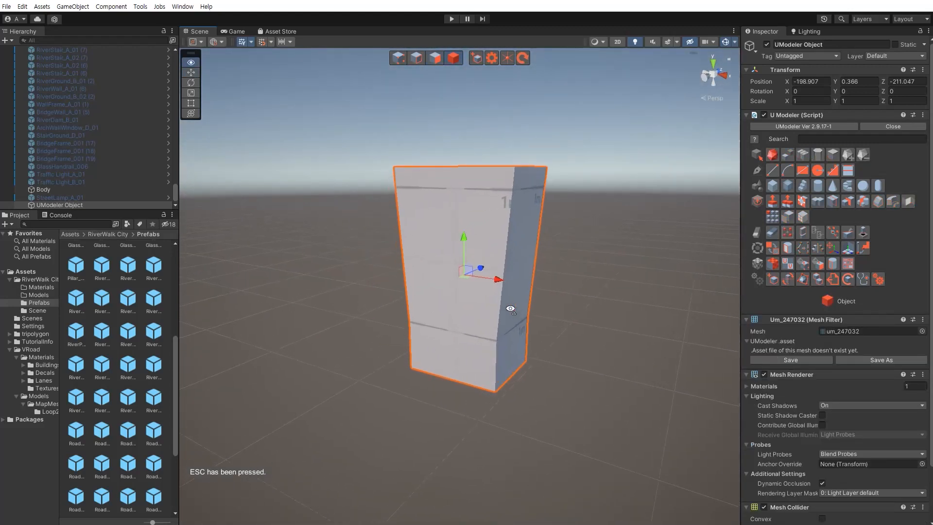
# - Pull the front and back faces of the base section outward about 0.056 with Multi PushPull
pyautogui.hotkey('shift', '3')
pyautogui.click(469, 383)
pyautogui.press('d')
pyautogui.moveTo(520, 370); pyautogui.dragTo(367, 358, button='right')
pyautogui.keyDown('ctrl'); pyautogui.click(385, 335); pyautogui.keyUp('ctrl')
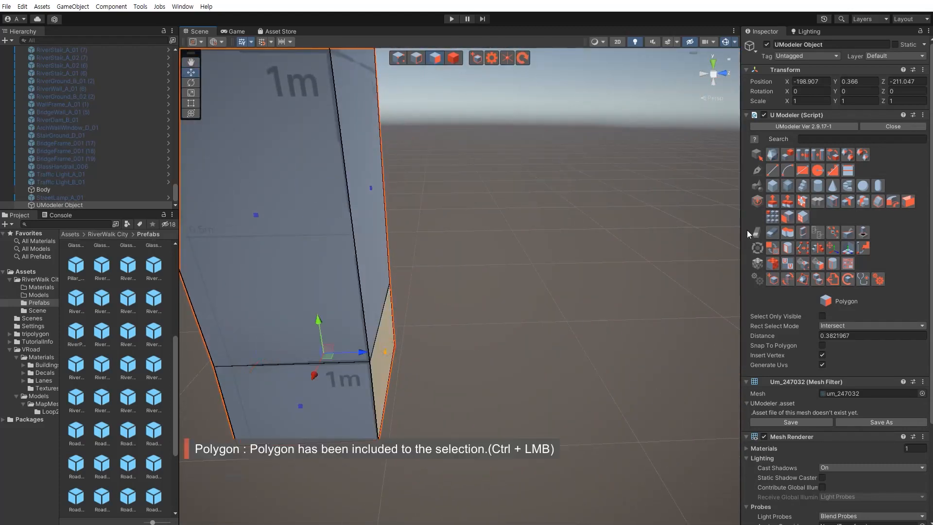
pyautogui.click(779, 202)
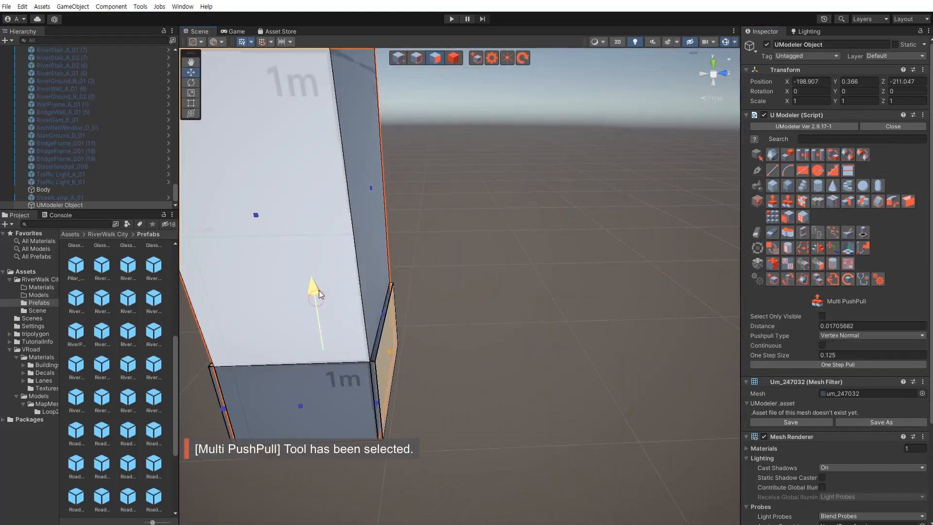
pyautogui.moveTo(319, 290); pyautogui.dragTo(319, 284)
pyautogui.press('a')
pyautogui.moveTo(320, 284); pyautogui.dragTo(602, 318, button='right')
pyautogui.press('Escape')
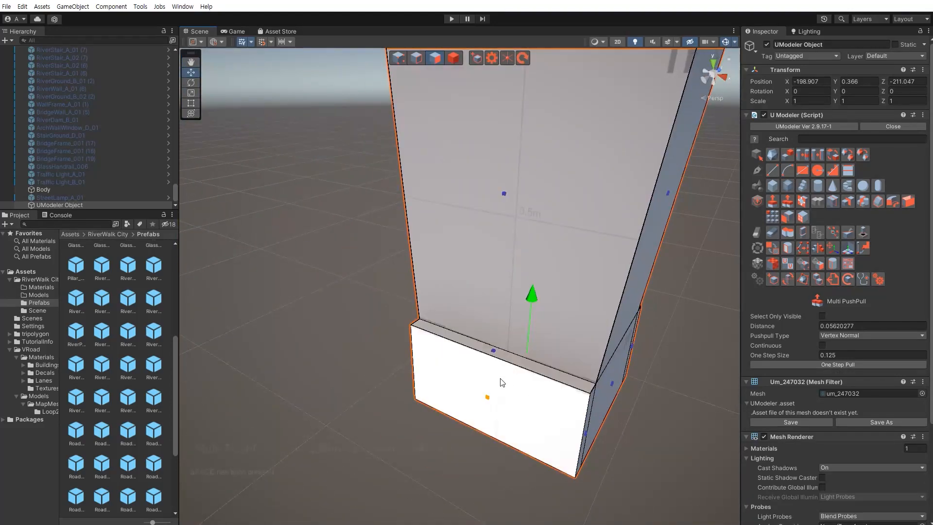
# - Lower the upper outer edges of the front and back base ledges by about 0.049 to slope them
pyautogui.hotkey('shift', '2')
pyautogui.click(506, 362)
pyautogui.keyDown('alt'); pyautogui.moveTo(558, 369); pyautogui.dragTo(346, 311); pyautogui.keyUp('alt')
pyautogui.keyDown('shift'); pyautogui.click(417, 343); pyautogui.keyUp('shift')
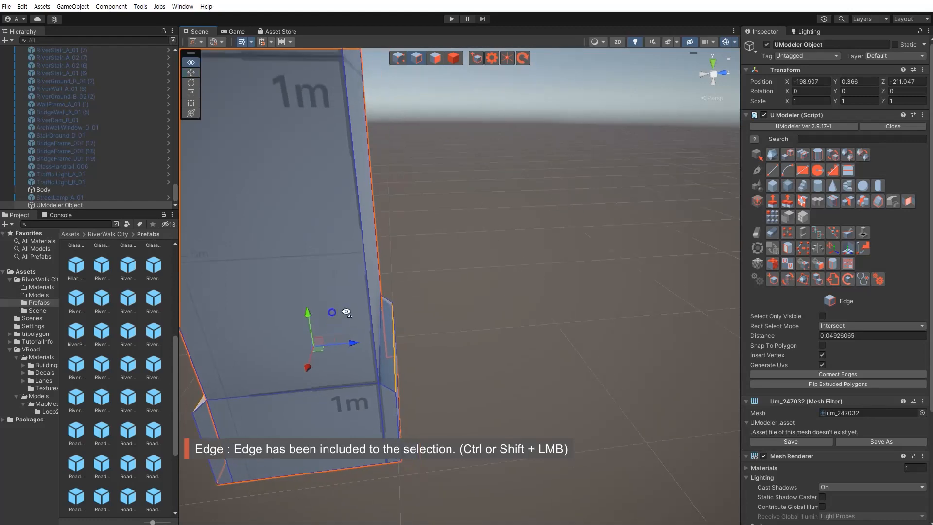
pyautogui.press('s')
pyautogui.moveTo(346, 311); pyautogui.dragTo(528, 343, button='right')
pyautogui.click(544, 382)
# - Inset the large front and back faces of the upper body individually with a thickness of 0.09
pyautogui.press('w')
pyautogui.hotkey('shift', '3')
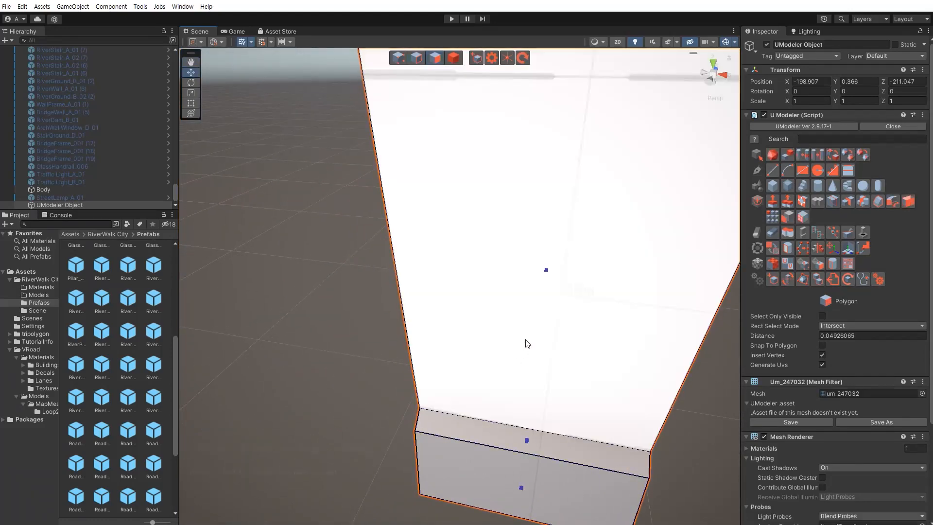
pyautogui.click(546, 310)
pyautogui.press('s')
pyautogui.moveTo(575, 315); pyautogui.dragTo(320, 306, button='right')
pyautogui.press('d')
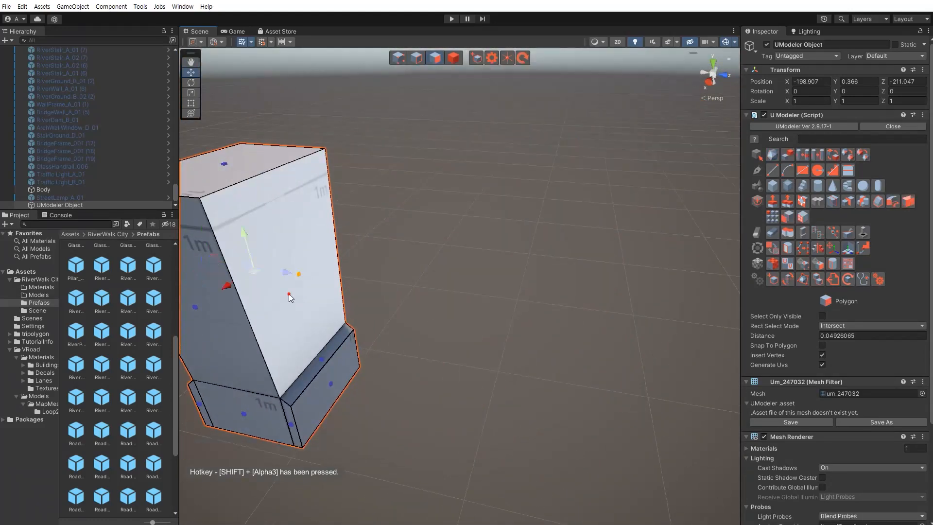
pyautogui.keyDown('ctrl'); pyautogui.click(289, 294); pyautogui.keyUp('ctrl')
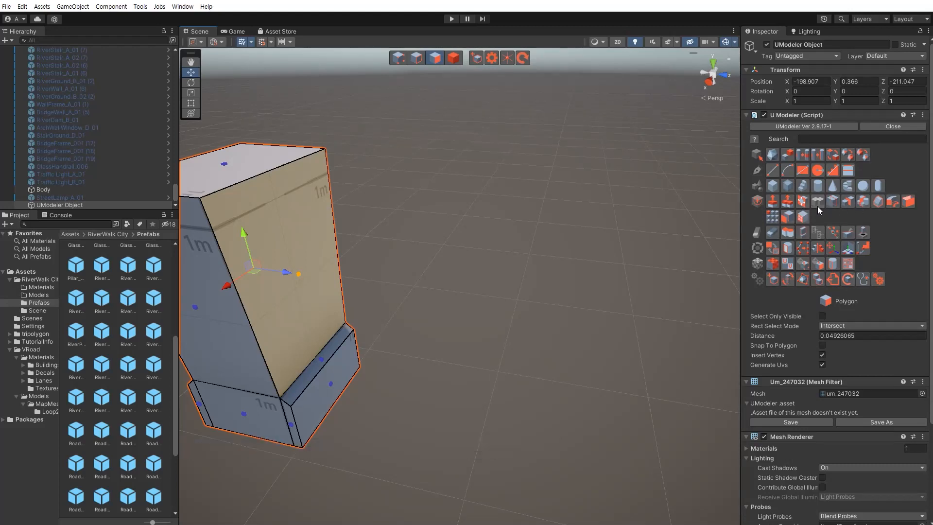
pyautogui.click(802, 201)
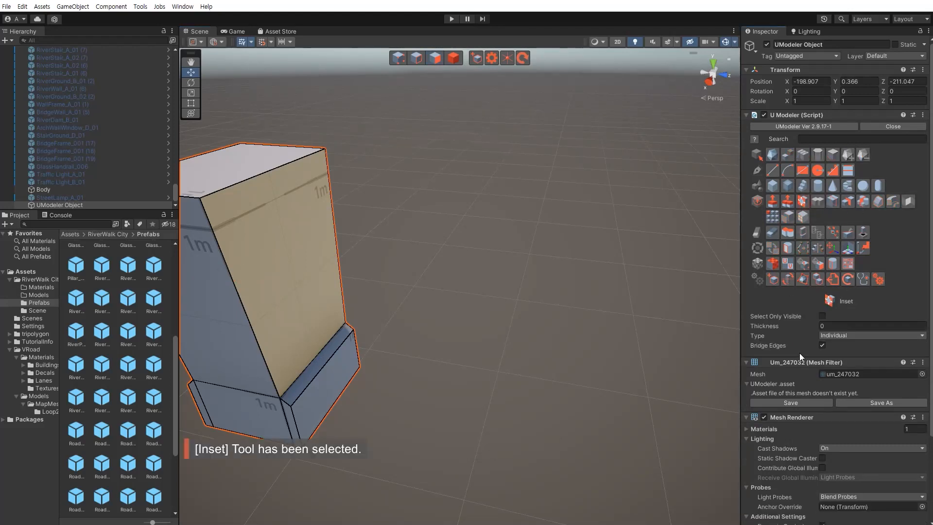
pyautogui.click(819, 326)
pyautogui.write('0.12')
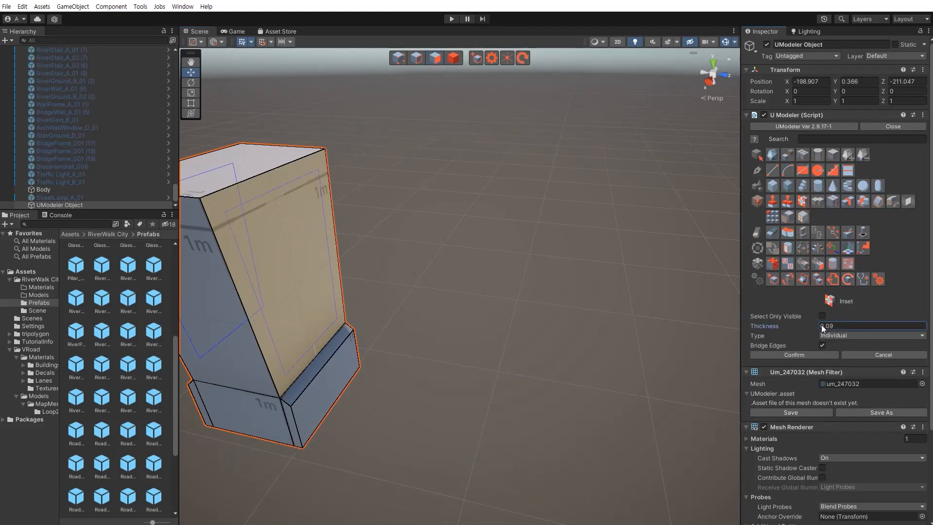
pyautogui.moveTo(616, 342)
pyautogui.mouseDown(button='right')
pyautogui.moveTo(605, 354)
pyautogui.moveTo(585, 330)
pyautogui.moveTo(395, 345)
pyautogui.moveTo(604, 340)
pyautogui.mouseUp(button='right')
pyautogui.press('space')
# - Recess the inset front and back panels using Multi PushPull with the Individual Normal type
pyautogui.hotkey('shift', '3')
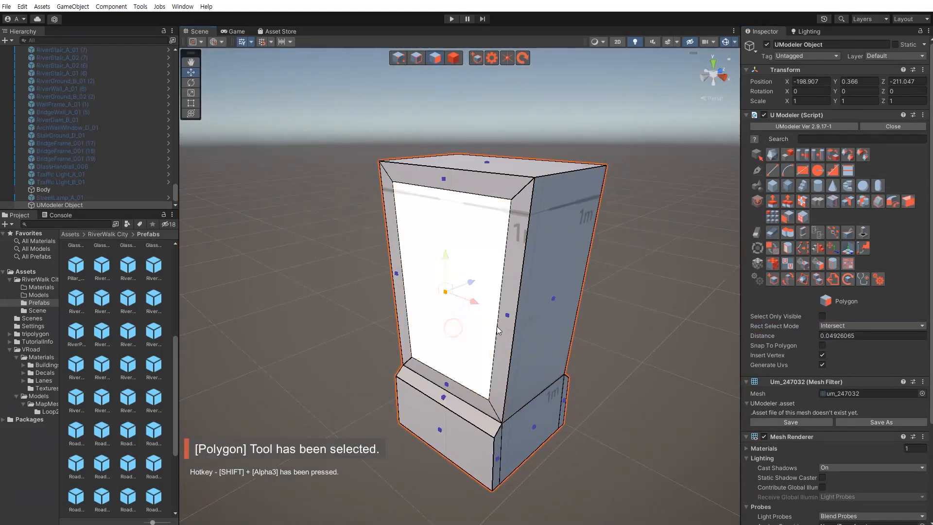
pyautogui.click(497, 330)
pyautogui.moveTo(528, 325); pyautogui.dragTo(387, 332, button='right')
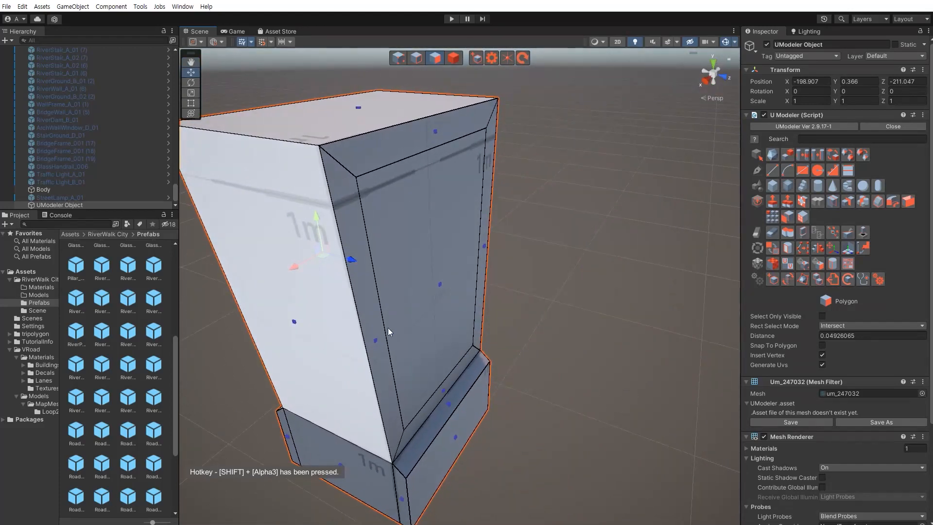
pyautogui.keyDown('ctrl'); pyautogui.click(417, 306); pyautogui.keyUp('ctrl')
pyautogui.click(787, 201)
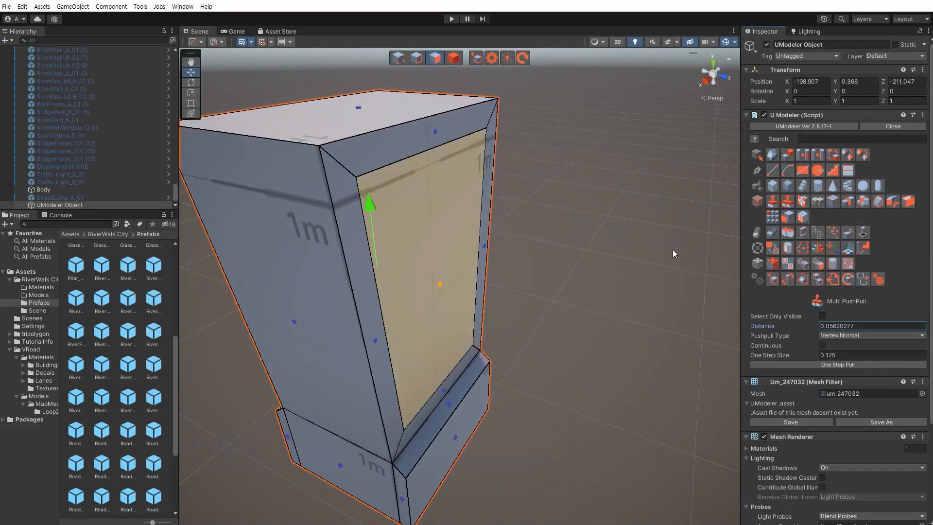
pyautogui.moveTo(371, 211); pyautogui.dragTo(371, 200)
pyautogui.hotkey('ctrl', 'z')
pyautogui.click(851, 335)
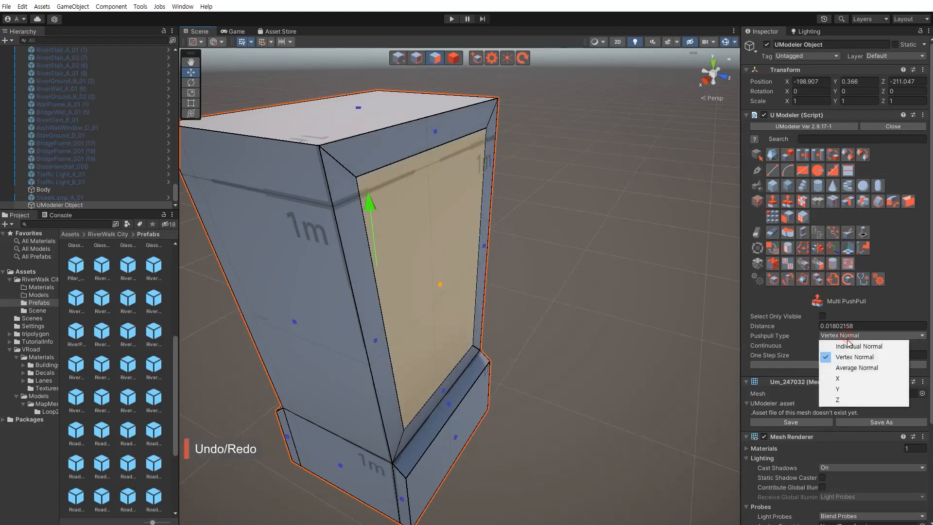
pyautogui.click(846, 346)
pyautogui.moveTo(369, 207); pyautogui.dragTo(371, 215)
pyautogui.press('space')
pyautogui.keyDown('alt'); pyautogui.moveTo(414, 246); pyautogui.dragTo(553, 380); pyautogui.keyUp('alt')
pyautogui.scroll(-4, 609, 298)
pyautogui.click(553, 380)
pyautogui.press('Escape')
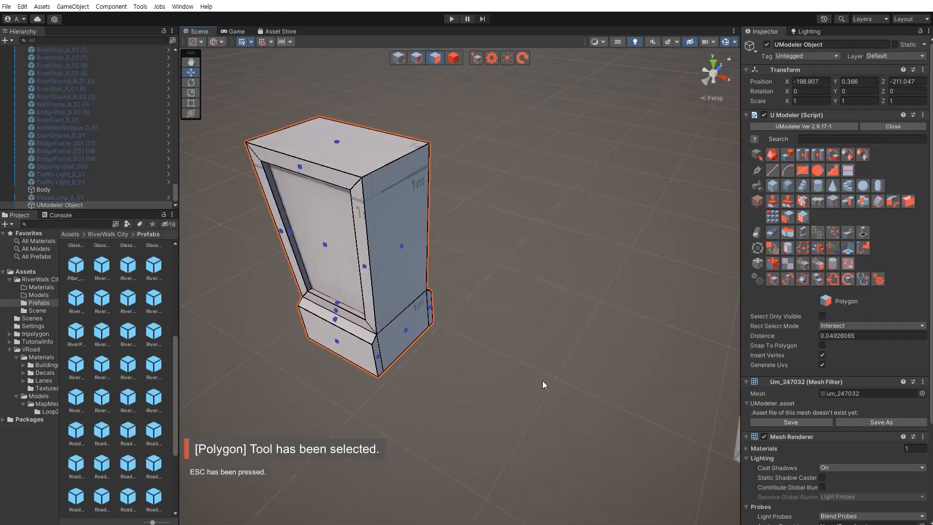
pyautogui.press('Escape')
# - Extrude the top face of the body slightly upward
pyautogui.click(538, 385)
pyautogui.click(357, 200)
pyautogui.press('f')
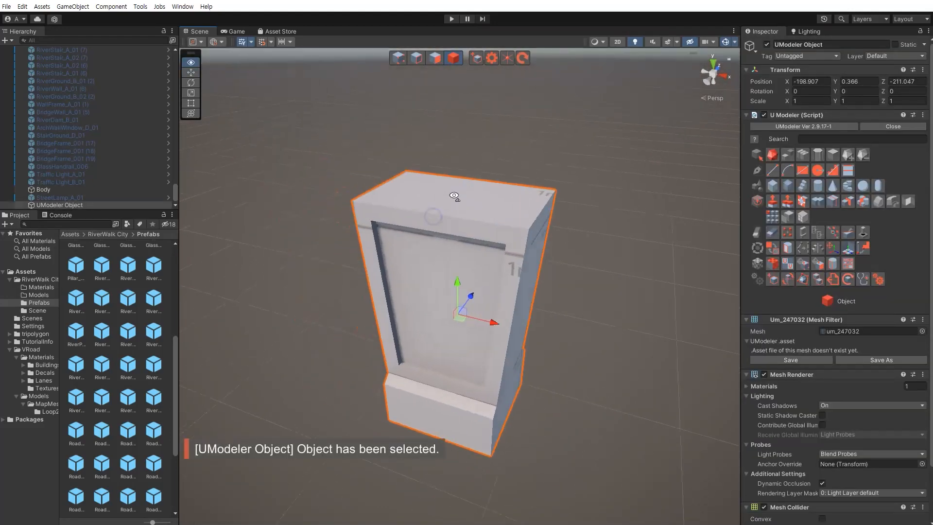
pyautogui.hotkey('shift', '3')
pyautogui.click(448, 187)
pyautogui.press('f')
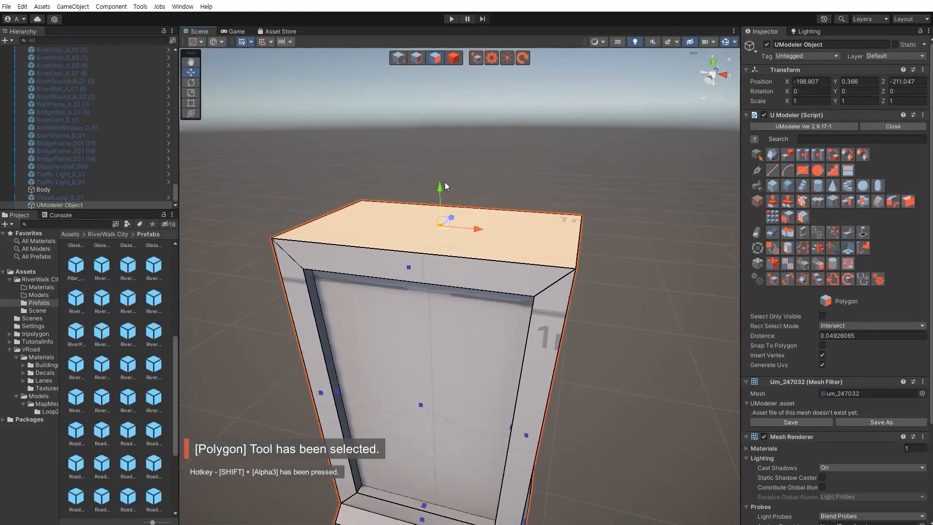
pyautogui.keyDown('shift'); pyautogui.moveTo(442, 190); pyautogui.dragTo(441, 170); pyautogui.keyUp('shift')
# - Scale the extruded top face inward and adjust its height slightly to form a bevelled cap
pyautogui.press('r')
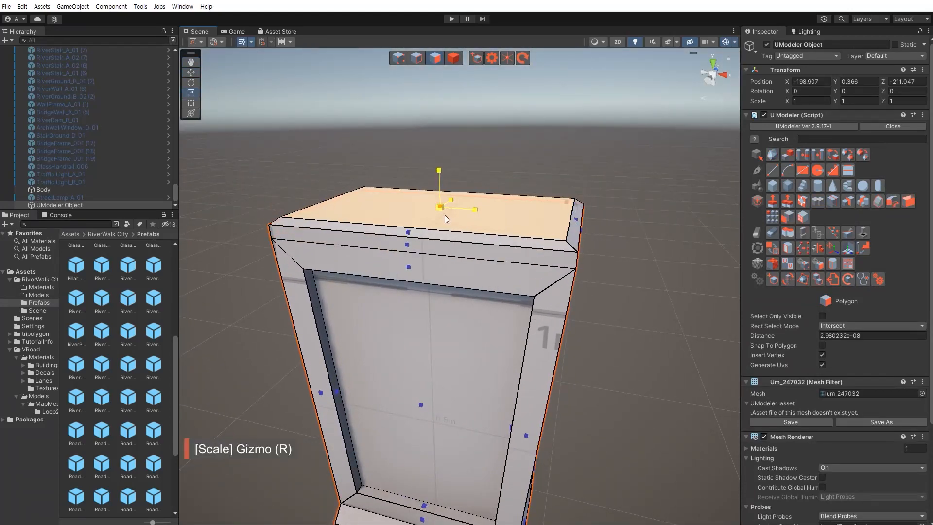
pyautogui.press('w')
pyautogui.press('r')
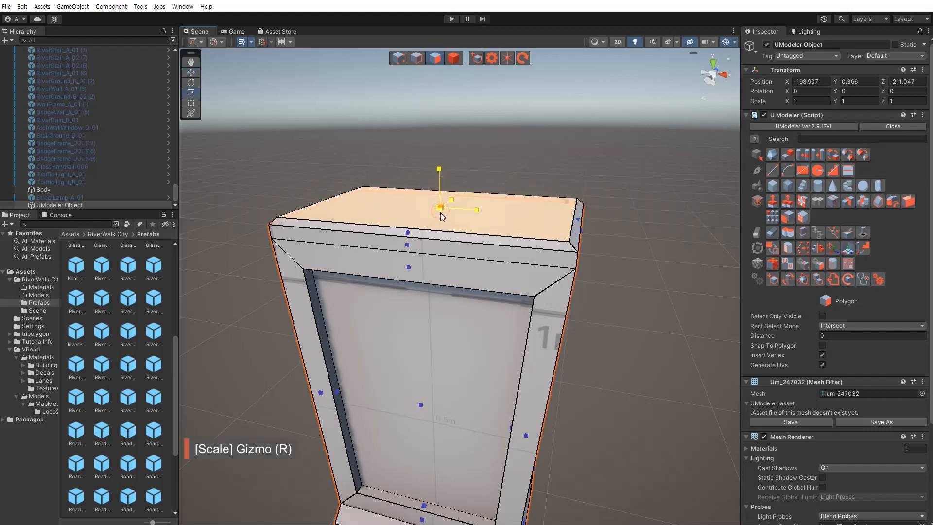
pyautogui.moveTo(440, 177); pyautogui.dragTo(442, 174)
pyautogui.press('s')
pyautogui.moveTo(472, 306); pyautogui.dragTo(491, 318, button='right')
pyautogui.click(568, 341)
pyautogui.press('Escape')
pyautogui.click(567, 342)
pyautogui.moveTo(567, 342); pyautogui.dragTo(539, 315, button='right')
pyautogui.press('s')
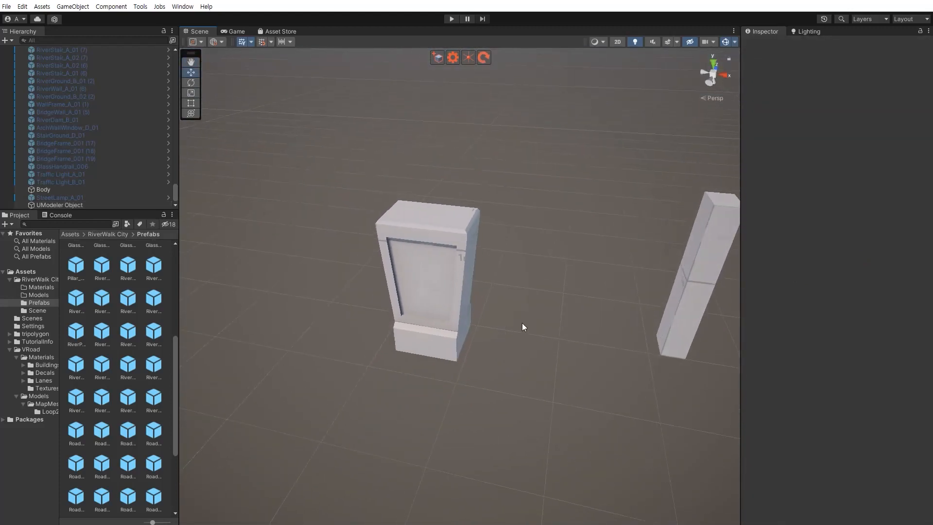
# - Move the finished cabinet body aside to X -201.544, Z -210.439
pyautogui.click(439, 330)
pyautogui.moveTo(439, 328); pyautogui.dragTo(438, 323, button='right')
pyautogui.press('w')
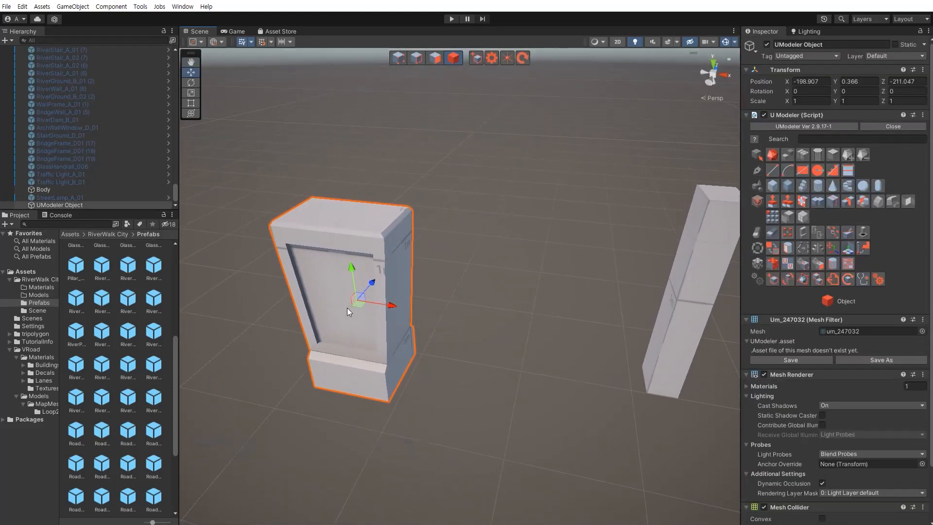
pyautogui.moveTo(353, 304); pyautogui.dragTo(225, 267)
pyautogui.moveTo(329, 289); pyautogui.dragTo(382, 302, button='right')
pyautogui.press('s')
pyautogui.moveTo(393, 320); pyautogui.dragTo(316, 305)
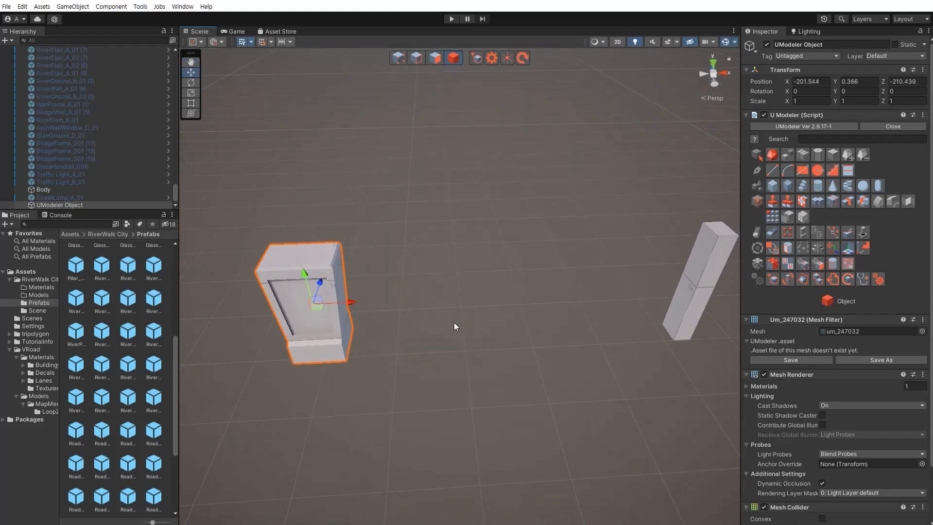
# - Copy the cabinet's top face into a separate object and move it along X beside the cabinet
pyautogui.click(454, 322)
pyautogui.press('w')
pyautogui.moveTo(495, 311); pyautogui.dragTo(407, 310, button='right')
pyautogui.click(406, 310)
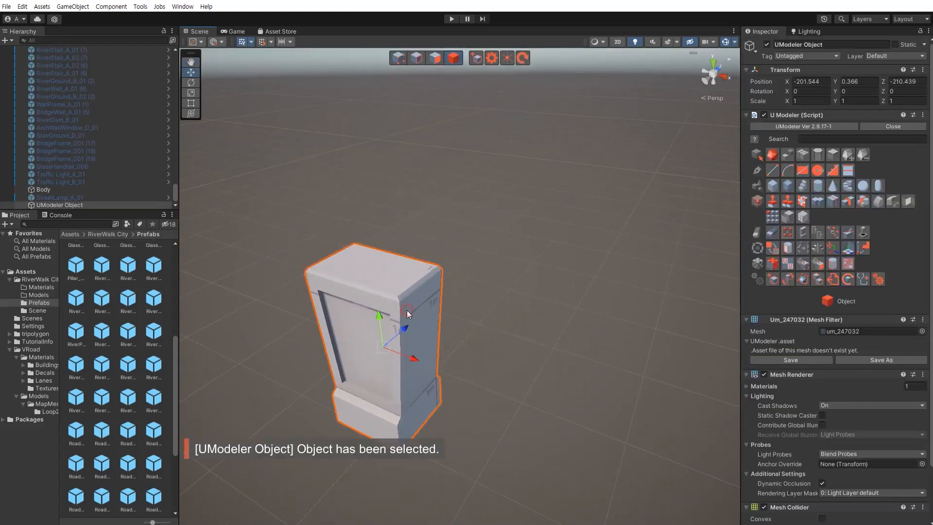
pyautogui.hotkey('shift', '3')
pyautogui.scroll(2, 433, 330)
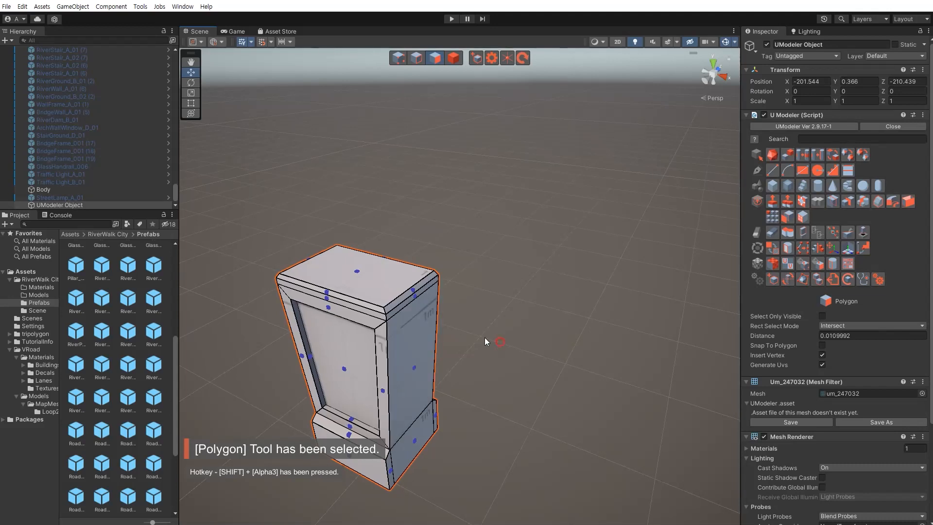
pyautogui.click(366, 284)
pyautogui.keyDown('alt'); pyautogui.moveTo(366, 284); pyautogui.dragTo(426, 305); pyautogui.keyUp('alt')
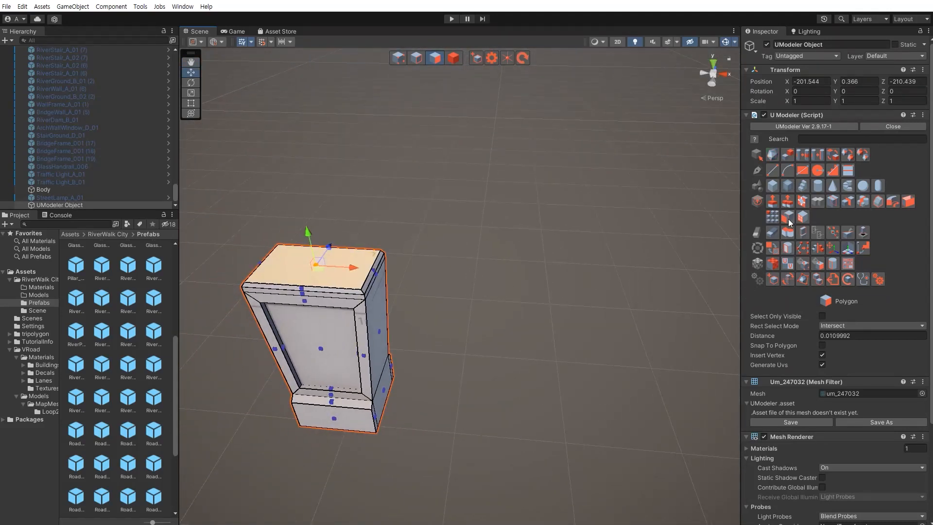
pyautogui.click(803, 232)
pyautogui.moveTo(353, 269); pyautogui.dragTo(452, 274)
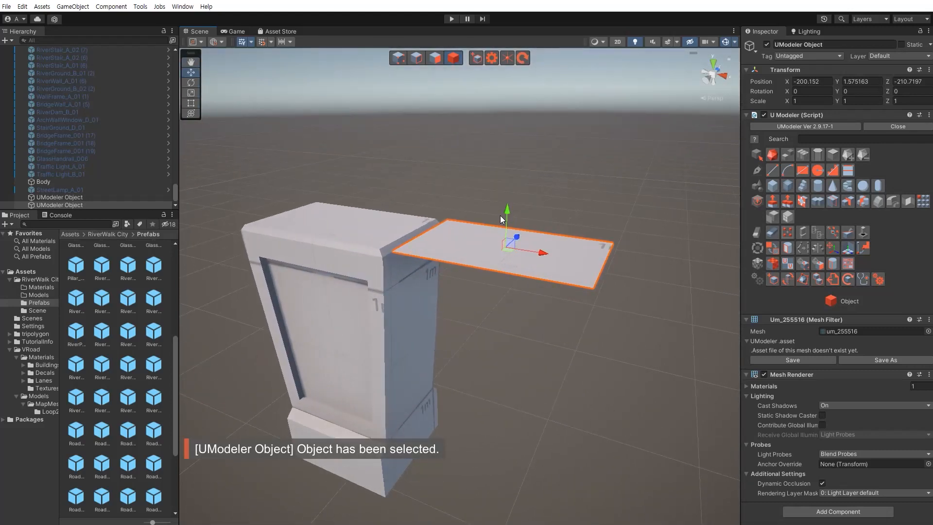
# - Move the copied face to X -200.23, Y 1.401 beside the cabinet and scale its Z to 0.79839
pyautogui.moveTo(508, 215); pyautogui.dragTo(515, 233)
pyautogui.keyDown('alt'); pyautogui.moveTo(431, 262); pyautogui.dragTo(390, 287); pyautogui.keyUp('alt')
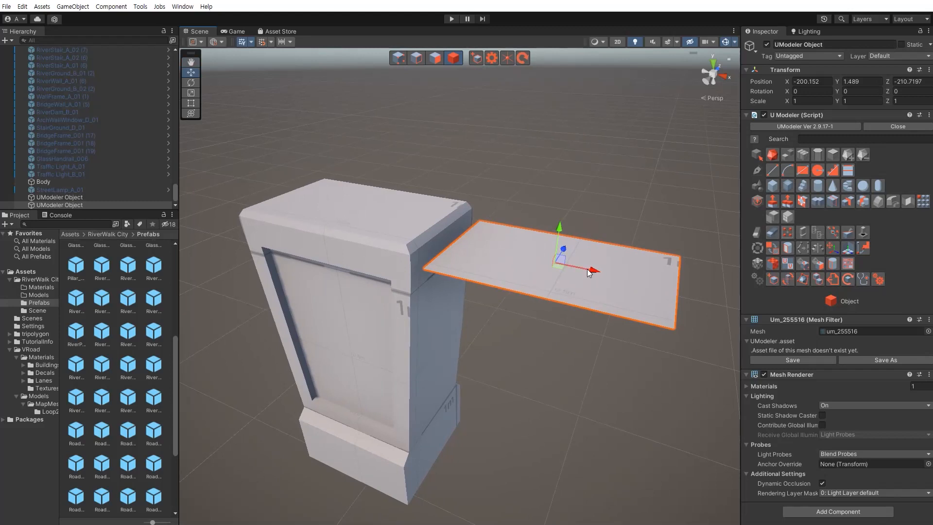
pyautogui.moveTo(588, 272); pyautogui.dragTo(570, 252)
pyautogui.press('r')
pyautogui.keyDown('alt'); pyautogui.moveTo(537, 307); pyautogui.dragTo(546, 278); pyautogui.keyUp('alt')
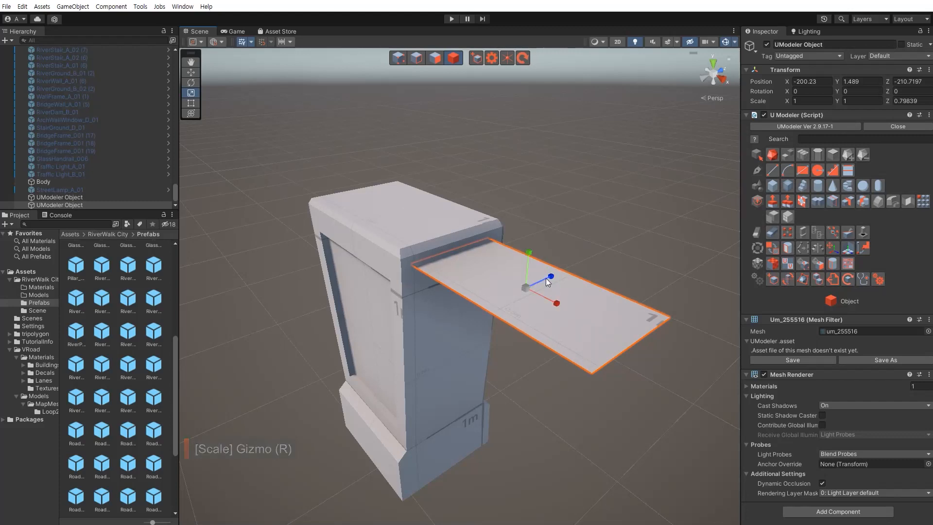
pyautogui.press('w')
pyautogui.keyDown('alt'); pyautogui.moveTo(434, 308); pyautogui.dragTo(459, 240); pyautogui.keyUp('alt')
# - Extrude the copied face upward by about 0.038, and extrude it again by about 0.034 to form a two-layer slab
pyautogui.hotkey('shift', '3')
pyautogui.click(438, 281)
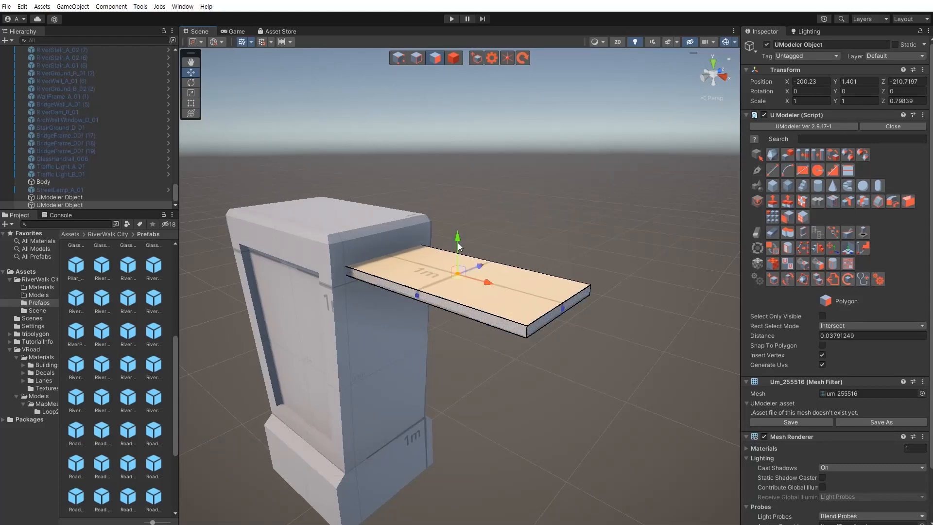
pyautogui.keyDown('shift'); pyautogui.moveTo(458, 240); pyautogui.dragTo(458, 235); pyautogui.keyUp('shift')
pyautogui.press('r')
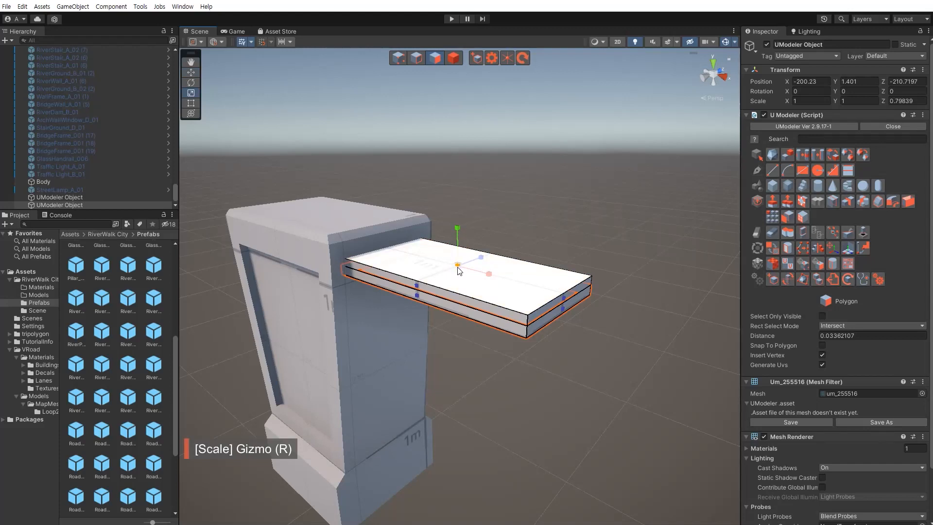
# - Scale the slab's top face outward, extrude it about 0.02 upward and scale it inward to give the rail a bevelled profile
pyautogui.moveTo(481, 258); pyautogui.dragTo(458, 220)
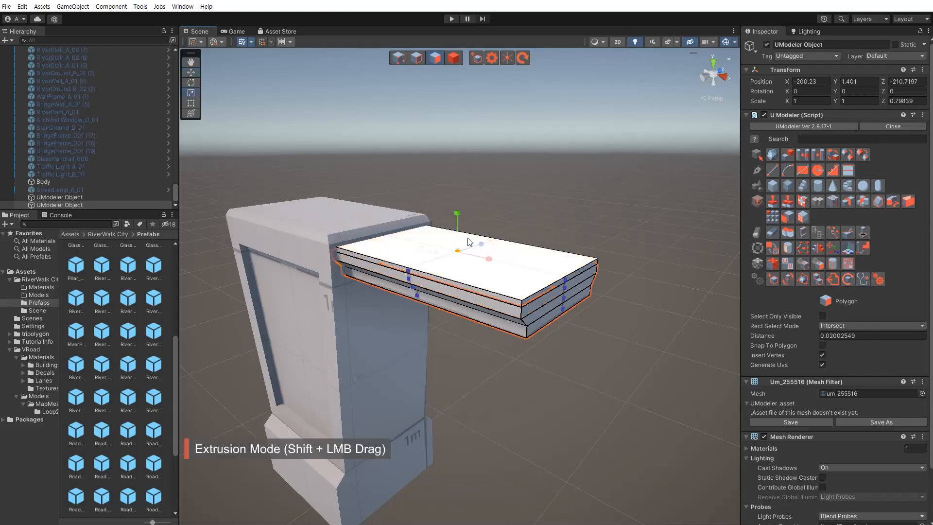
pyautogui.press('r')
pyautogui.press('w')
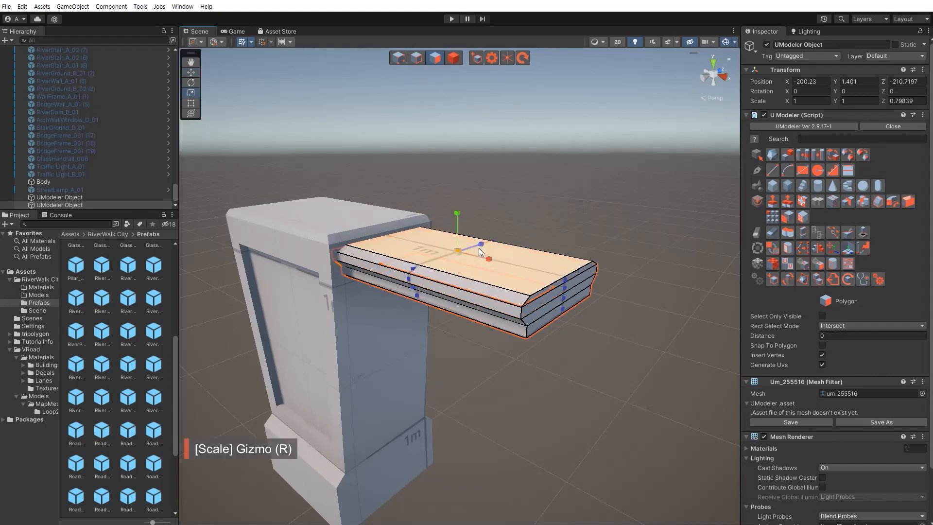
pyautogui.click(602, 377)
# - Lengthen the upper rail by moving its far-end vertices about 2.73 along X away from the cabinet
pyautogui.scroll(-5, 518, 339)
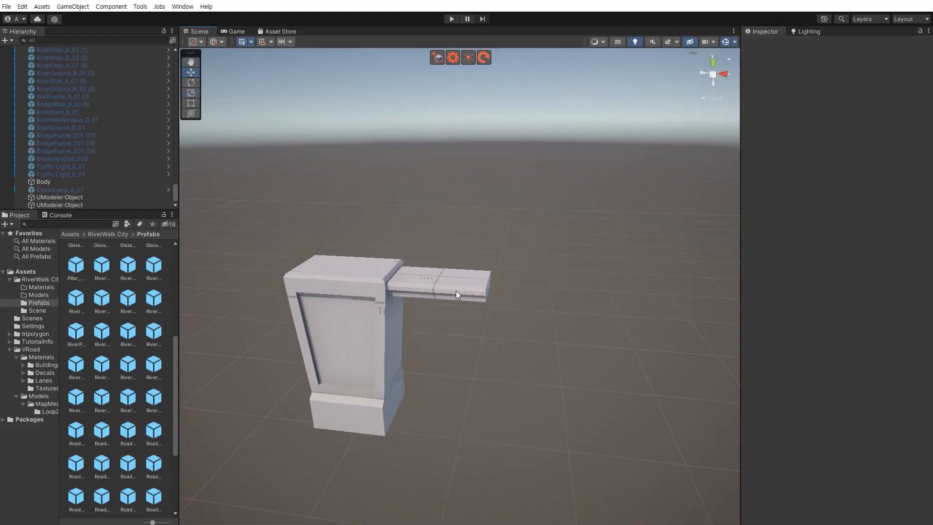
pyautogui.click(462, 282)
pyautogui.hotkey('shift', '1')
pyautogui.moveTo(449, 243); pyautogui.dragTo(576, 359)
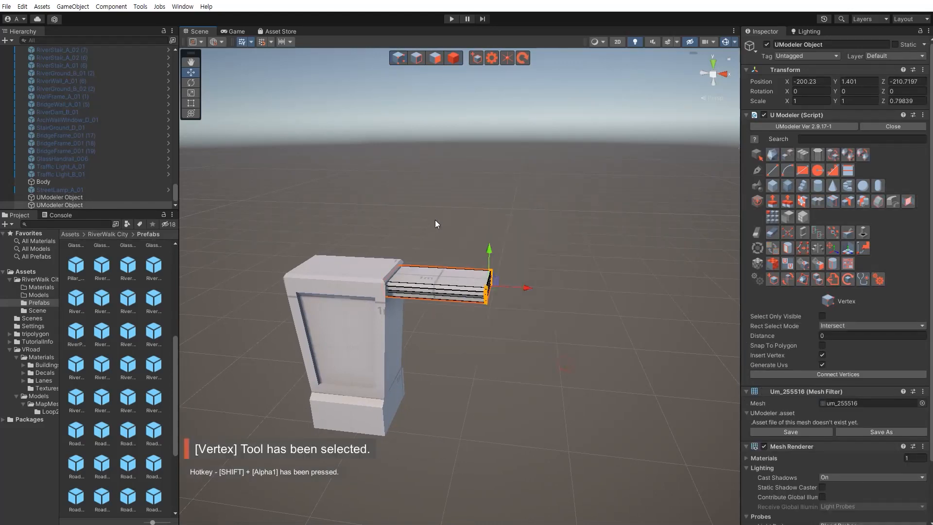
pyautogui.moveTo(435, 223); pyautogui.dragTo(470, 271, button='right')
pyautogui.press('s')
pyautogui.moveTo(487, 266); pyautogui.dragTo(669, 282)
pyautogui.moveTo(540, 292); pyautogui.dragTo(521, 297, button='right')
pyautogui.press('d')
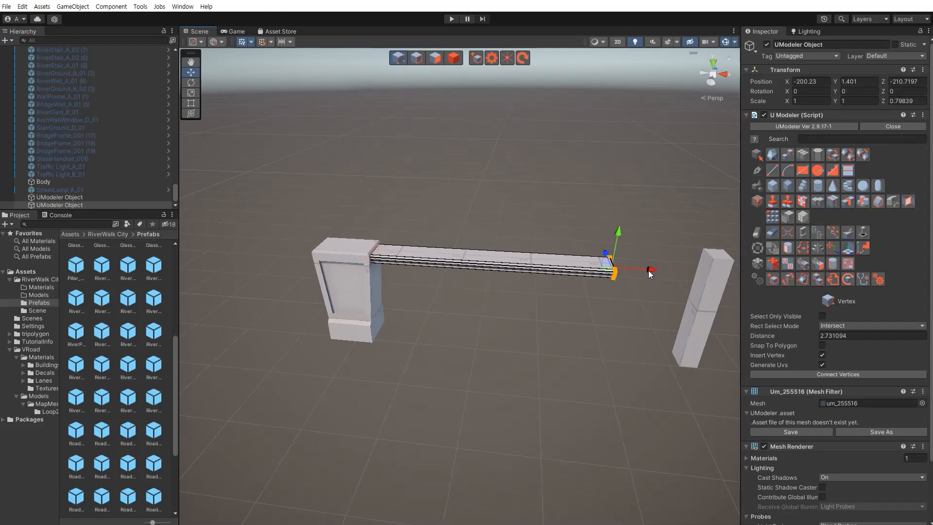
pyautogui.click(557, 325)
pyautogui.click(558, 326)
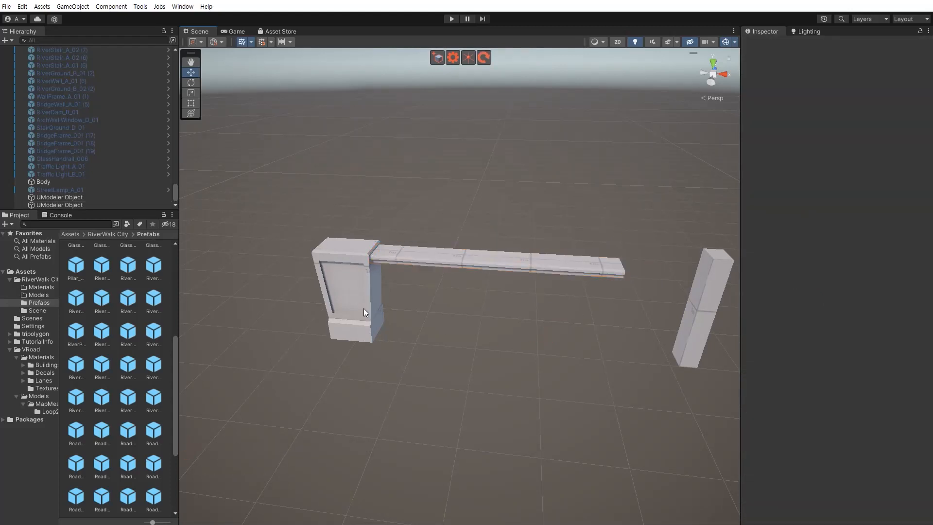
# - Copy the polygons on the rail-facing side of the cabinet's sloped base into a separate object
pyautogui.click(364, 308)
pyautogui.click(489, 329)
pyautogui.moveTo(456, 296)
pyautogui.mouseDown(button='right')
pyautogui.moveTo(470, 302)
pyautogui.moveTo(462, 303)
pyautogui.mouseUp(button='right')
pyautogui.press('w')
pyautogui.click(371, 338)
pyautogui.press('w')
pyautogui.moveTo(431, 343); pyautogui.dragTo(452, 335, button='right')
pyautogui.hotkey('shift', '3')
pyautogui.press('w')
pyautogui.press('w')
pyautogui.click(423, 301)
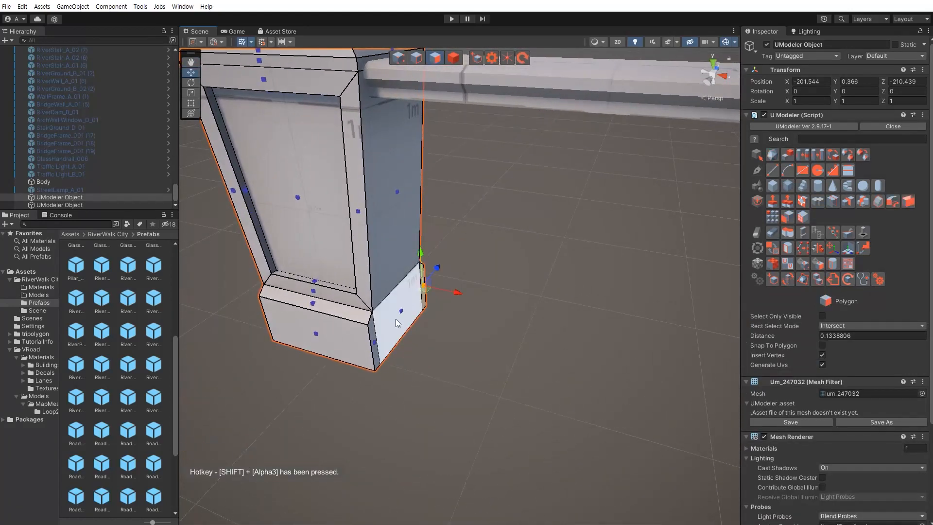
pyautogui.keyDown('ctrl'); pyautogui.click(396, 321); pyautogui.keyUp('ctrl')
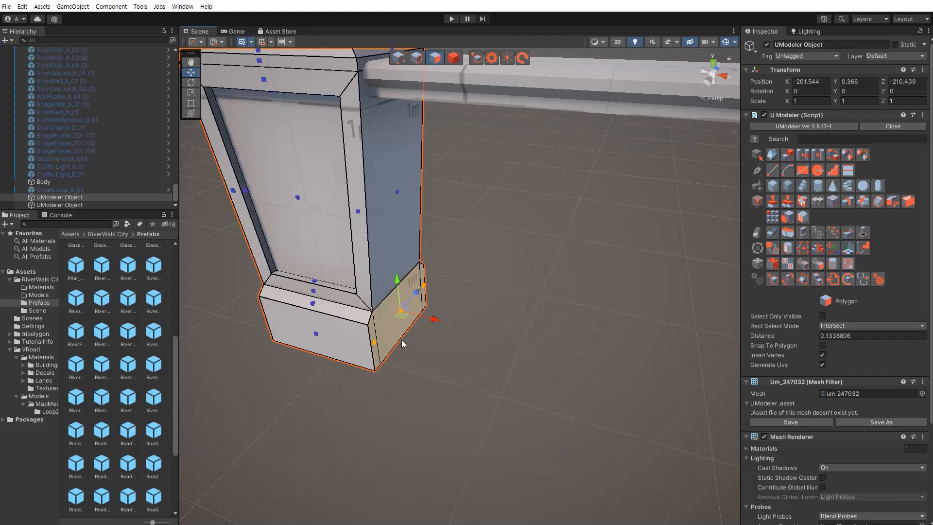
pyautogui.keyDown('shift'); pyautogui.moveTo(434, 325); pyautogui.dragTo(472, 395); pyautogui.keyUp('shift')
pyautogui.hotkey('ctrl', 'z')
pyautogui.click(787, 218)
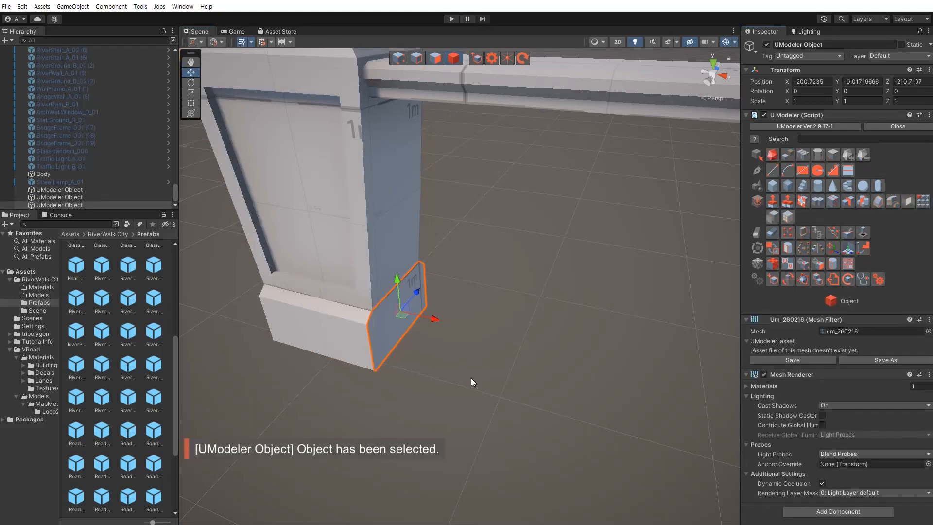
# - Extrude the copied base-side polygons about 1.37 along X to start a lower beam beneath the rail
pyautogui.scroll(-2, 471, 377)
pyautogui.hotkey('shift', '3')
pyautogui.moveTo(396, 301); pyautogui.dragTo(392, 299)
pyautogui.moveTo(418, 368); pyautogui.dragTo(448, 377, button='right')
pyautogui.scroll(-2, 447, 376)
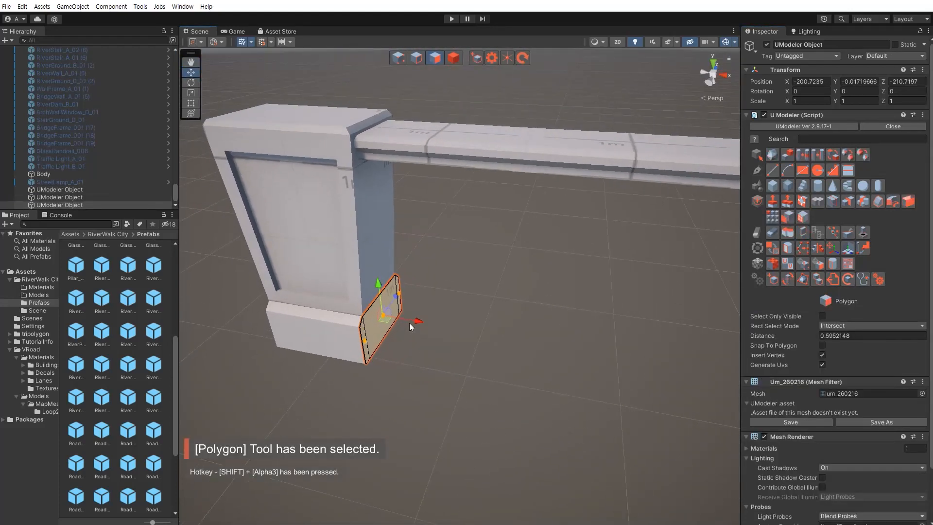
pyautogui.keyDown('shift'); pyautogui.moveTo(410, 323); pyautogui.dragTo(588, 360); pyautogui.keyUp('shift')
# - Extend the lower beam by moving its end polygons about 2.42 further along X, close to the upper rail's end
pyautogui.moveTo(407, 353); pyautogui.dragTo(408, 345, button='right')
pyautogui.press('s')
pyautogui.press('d')
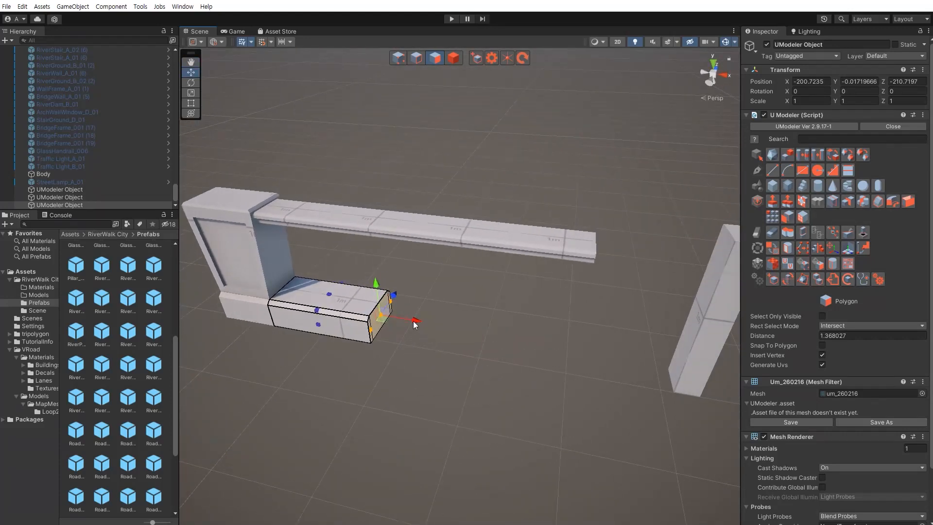
pyautogui.moveTo(416, 325); pyautogui.dragTo(606, 260)
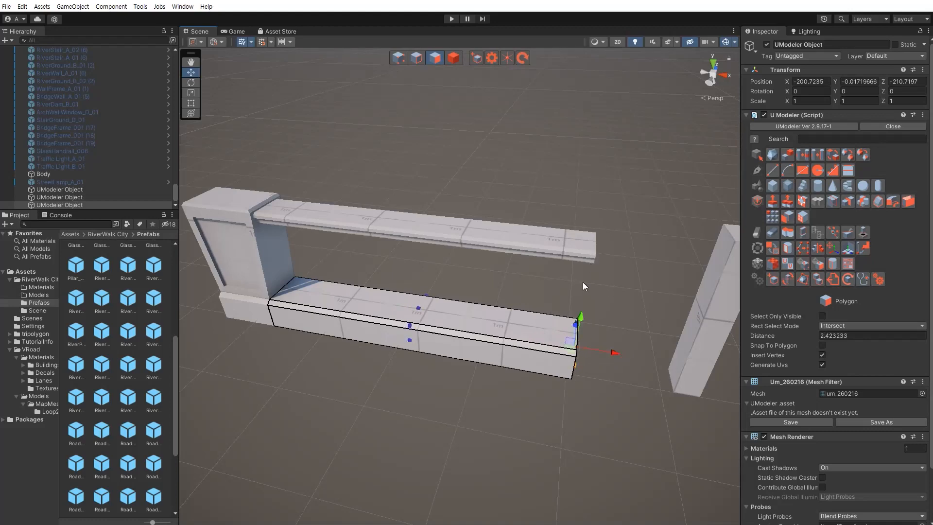
pyautogui.click(452, 403)
# - Extrude the lower beam's top face upward by about 0.051
pyautogui.moveTo(452, 402); pyautogui.dragTo(436, 360, button='right')
pyautogui.click(376, 333)
pyautogui.hotkey('shift', '3')
pyautogui.moveTo(375, 333); pyautogui.dragTo(393, 335, button='right')
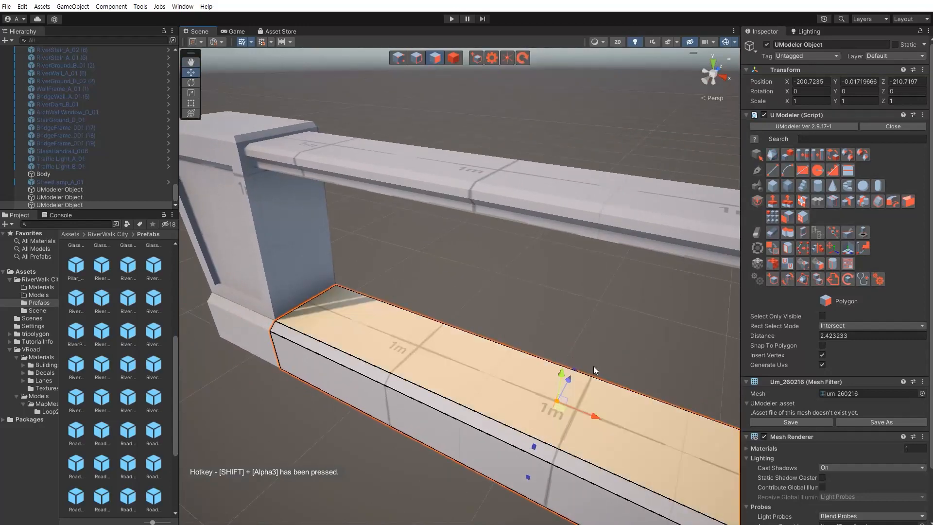
pyautogui.keyDown('shift'); pyautogui.moveTo(562, 380); pyautogui.dragTo(567, 369); pyautogui.keyUp('shift')
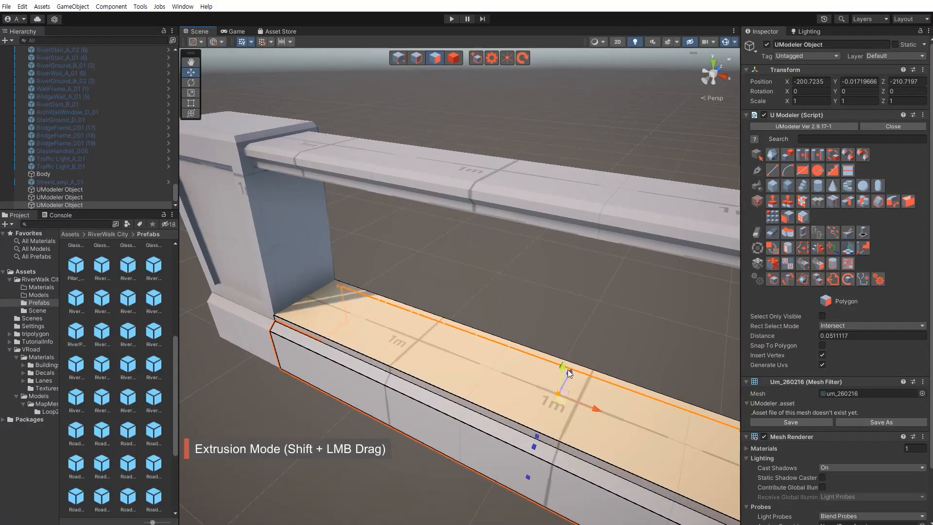
pyautogui.moveTo(373, 370); pyautogui.dragTo(378, 372, button='right')
pyautogui.press('s')
pyautogui.click(436, 373)
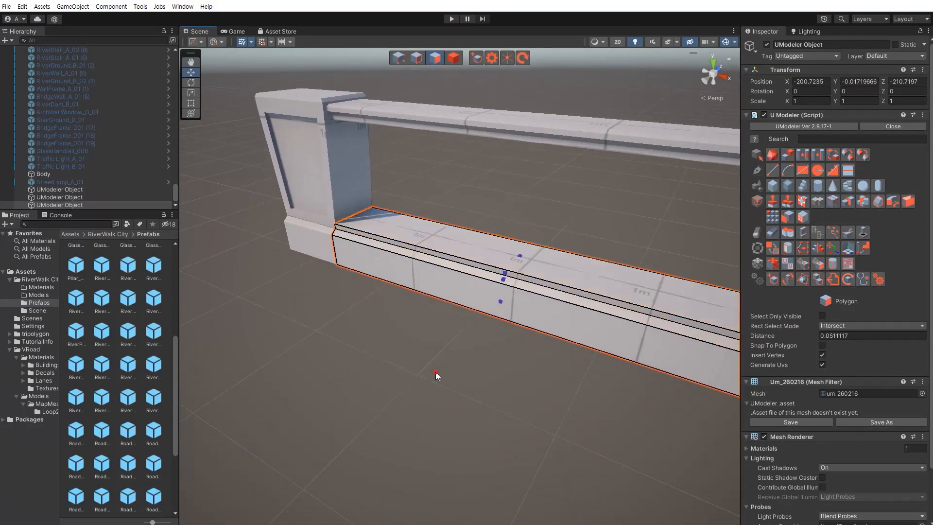
pyautogui.hotkey('shift', '4')
pyautogui.click(433, 373)
# - Select the cabinet, upper rail and lower beam together and move them along X so the cabinet sits at X -202.566
pyautogui.press('s')
pyautogui.moveTo(435, 369); pyautogui.dragTo(441, 295, button='right')
pyautogui.click(469, 245)
pyautogui.click(369, 246)
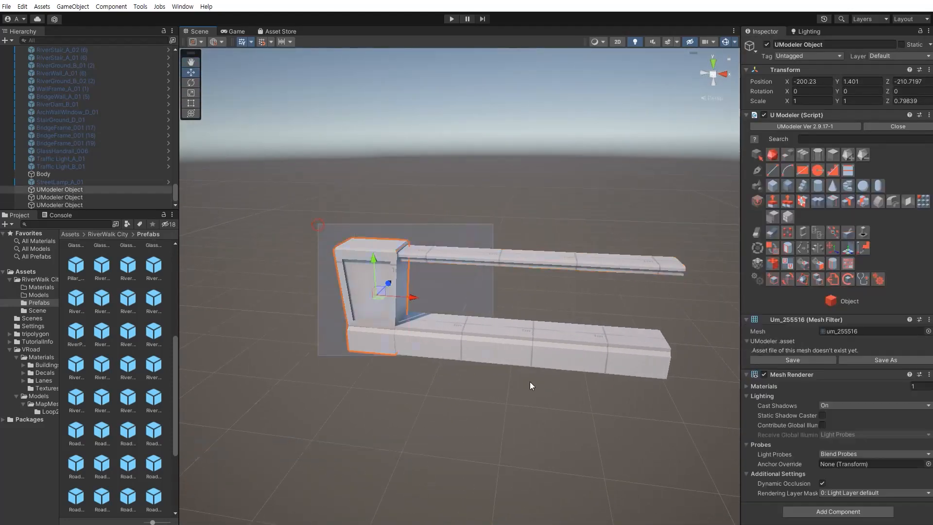
pyautogui.keyDown('shift'); pyautogui.click(501, 348); pyautogui.keyUp('shift')
pyautogui.keyDown('shift'); pyautogui.click(526, 261); pyautogui.keyUp('shift')
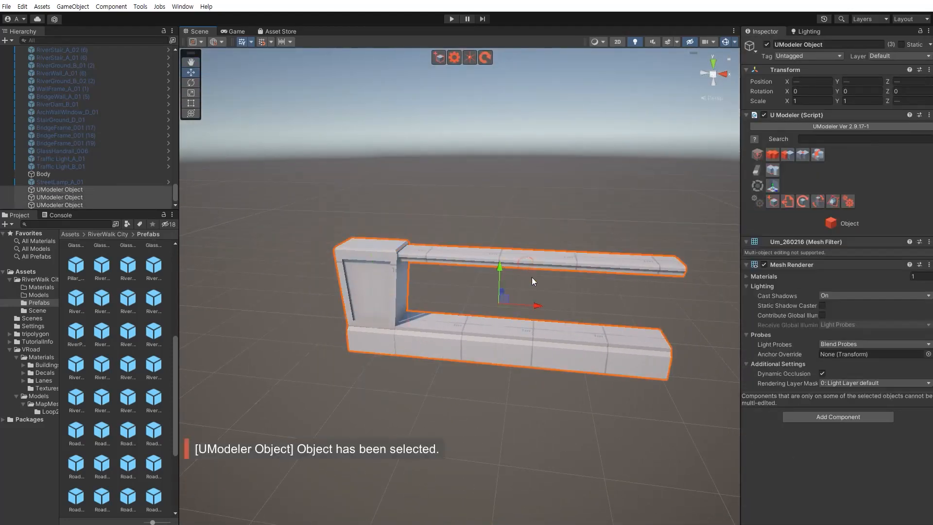
pyautogui.moveTo(529, 304); pyautogui.dragTo(459, 301)
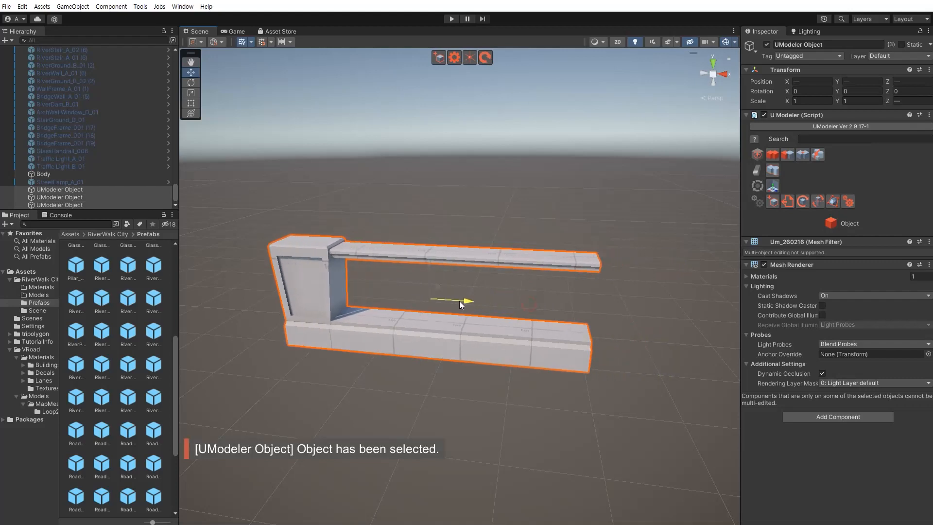
pyautogui.click(514, 404)
pyautogui.moveTo(510, 380); pyautogui.dragTo(522, 380, button='right')
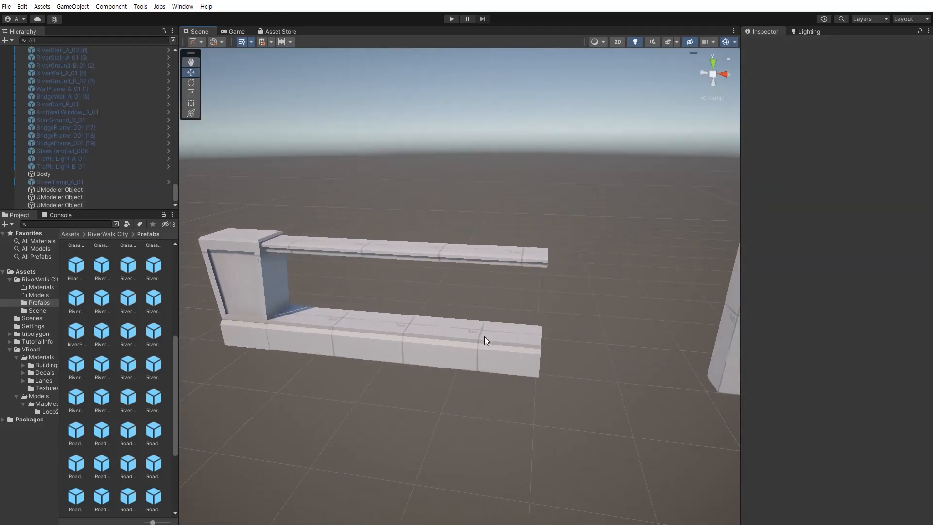
pyautogui.click(485, 336)
pyautogui.moveTo(497, 337); pyautogui.dragTo(522, 362, button='right')
pyautogui.press('s')
pyautogui.press('w')
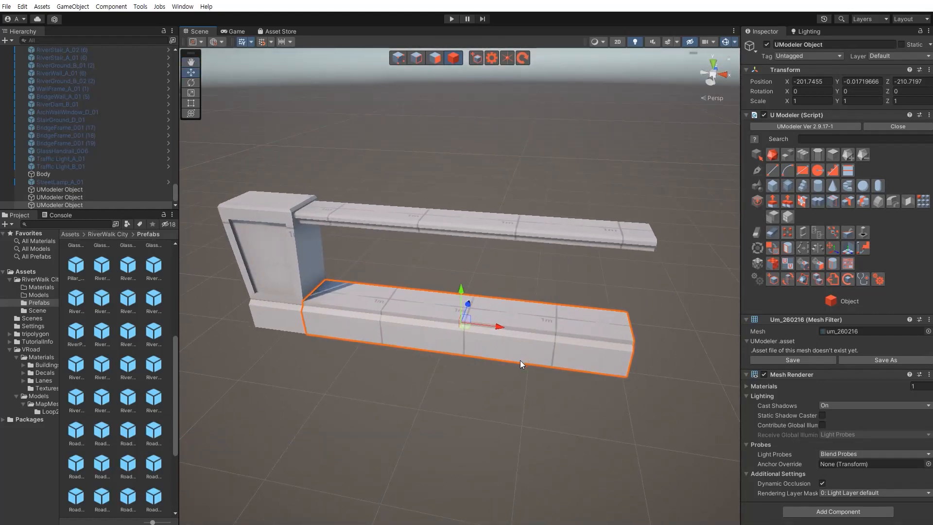
pyautogui.click(488, 389)
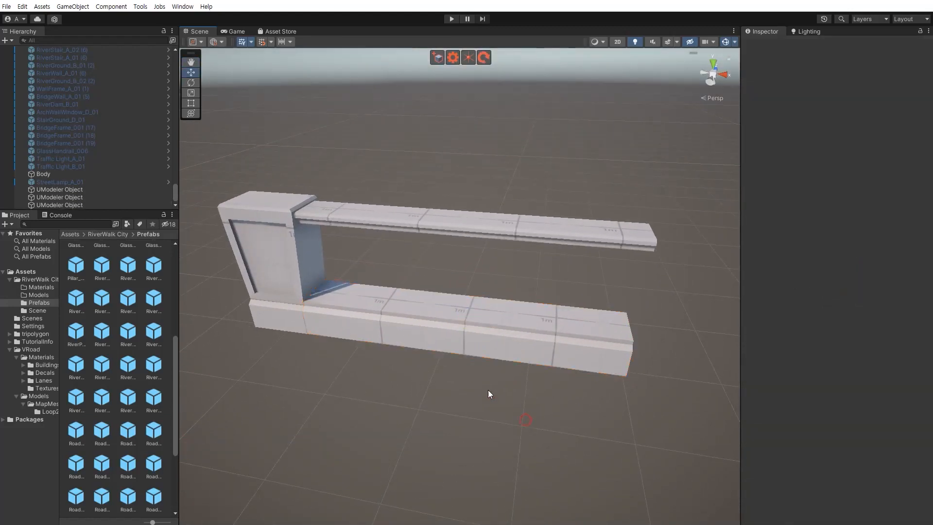
pyautogui.press('w')
pyautogui.moveTo(488, 390); pyautogui.dragTo(497, 365, button='right')
# - Cut the cabinet vertically through its middle with a Loop Slice using a split number of 1
pyautogui.click(491, 329)
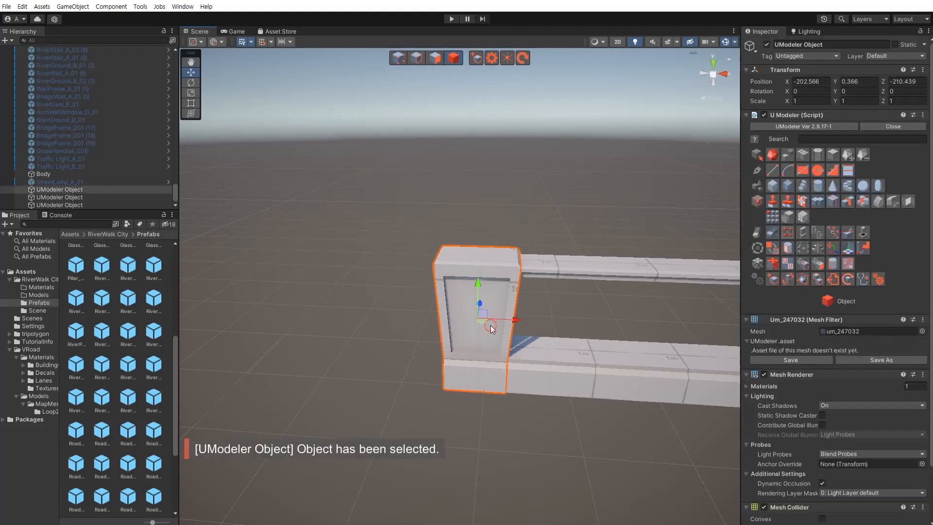
pyautogui.scroll(3, 486, 325)
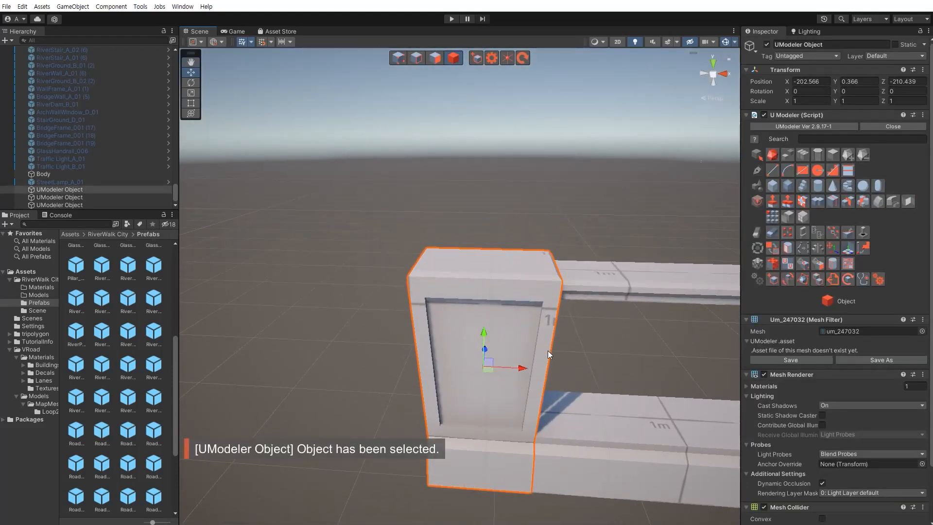
pyautogui.click(832, 201)
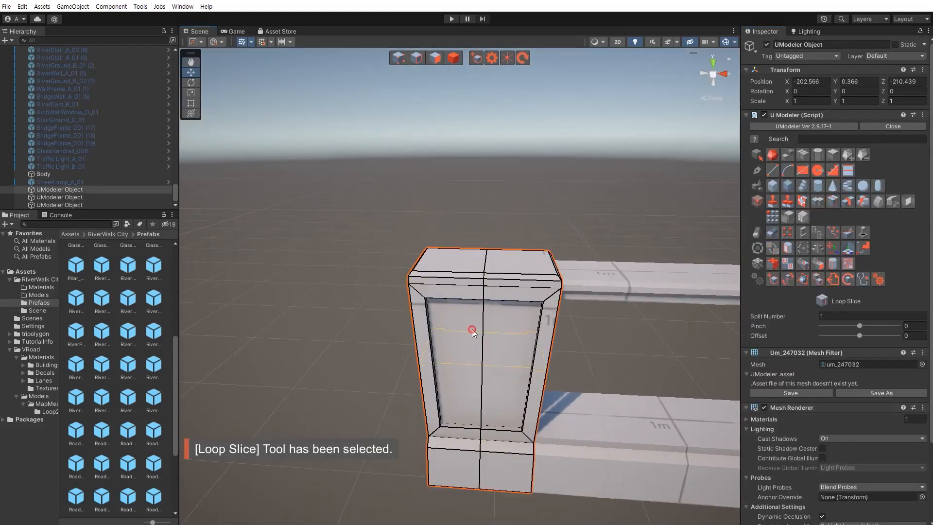
pyautogui.moveTo(473, 322); pyautogui.dragTo(453, 346, button='right')
pyautogui.scroll(-5, 410, 329)
pyautogui.hotkey('shift', '3')
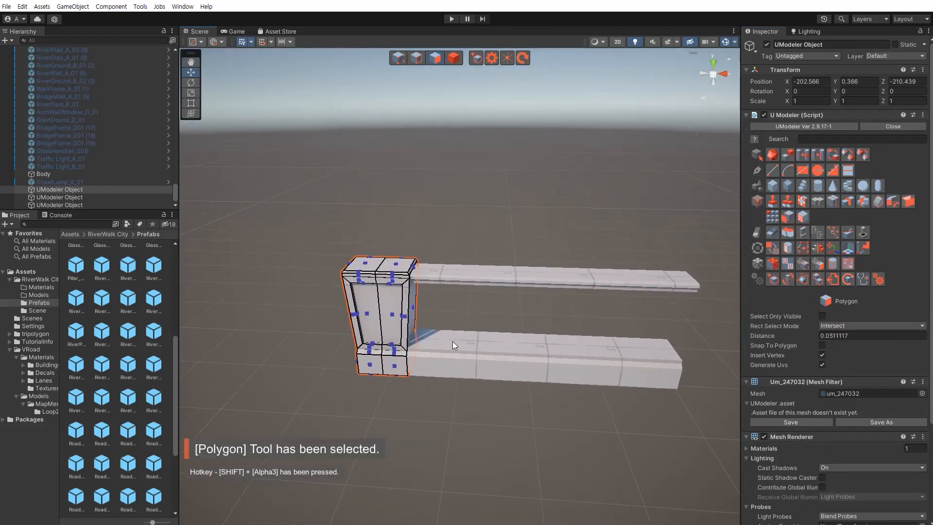
pyautogui.click(447, 418)
pyautogui.click(447, 419)
# - Try deleting the half of the cabinet's polygons on the side away from the rails
pyautogui.click(402, 329)
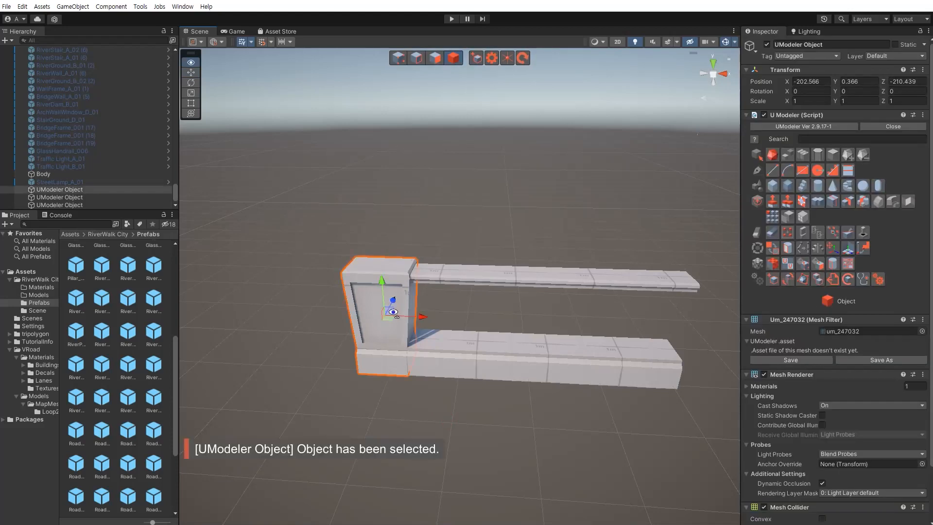
pyautogui.moveTo(401, 329); pyautogui.dragTo(383, 319, button='right')
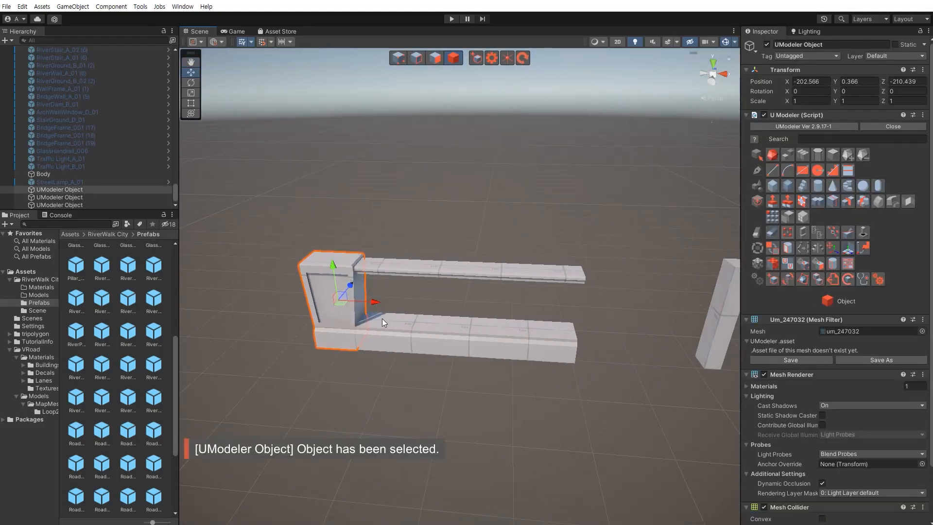
pyautogui.click(450, 394)
pyautogui.click(353, 291)
pyautogui.scroll(5, 389, 316)
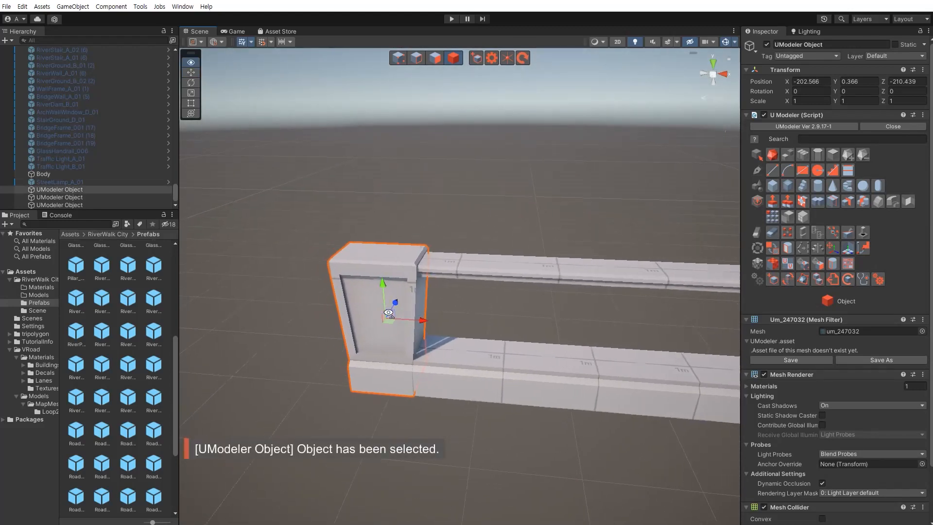
pyautogui.hotkey('shift', '3')
pyautogui.moveTo(395, 311); pyautogui.dragTo(362, 289, button='right')
pyautogui.moveTo(368, 236); pyautogui.dragTo(438, 459)
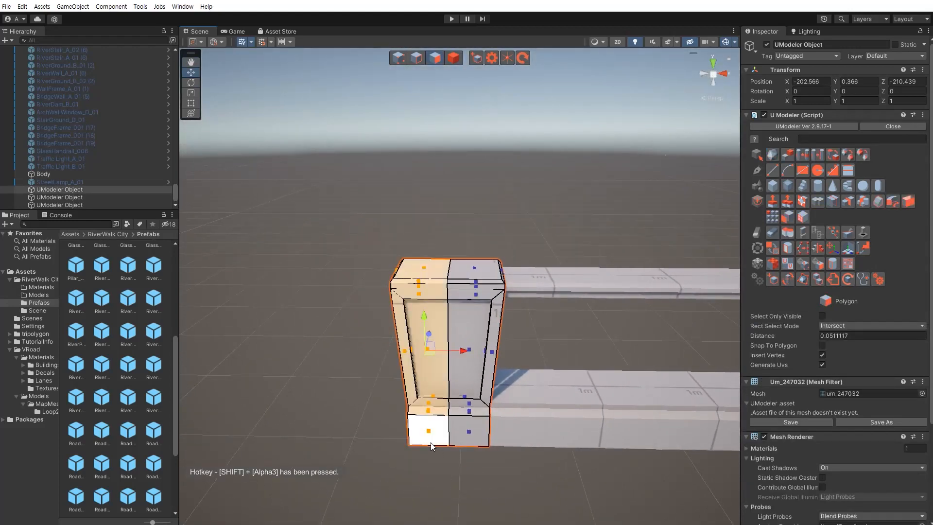
pyautogui.press('Delete')
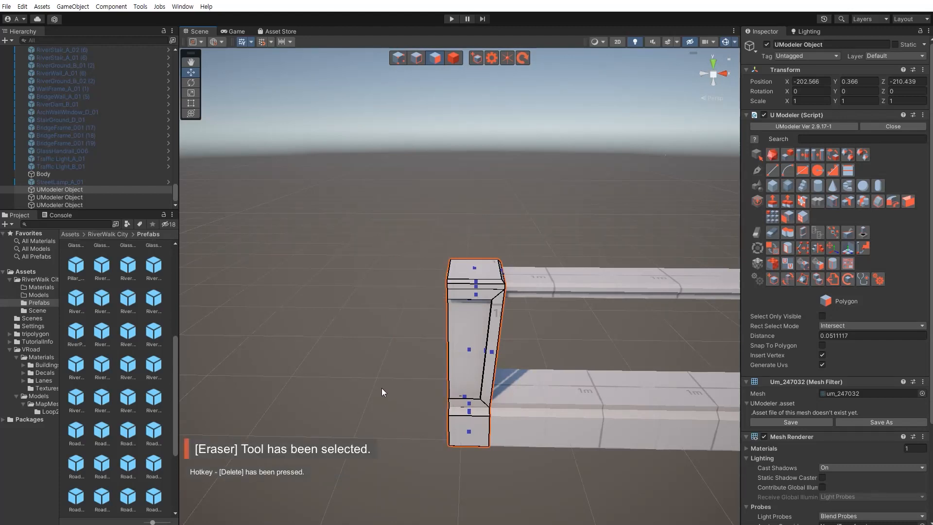
# - Undo the deletion of the cabinet's outer half
pyautogui.moveTo(381, 388)
pyautogui.keyDown('alt'); pyautogui.mouseDown()
pyautogui.moveTo(462, 395)
pyautogui.moveTo(440, 352)
pyautogui.moveTo(459, 365)
pyautogui.moveTo(478, 343)
pyautogui.moveTo(505, 360)
pyautogui.moveTo(474, 350)
pyautogui.moveTo(471, 361)
pyautogui.mouseUp(); pyautogui.keyUp('alt')
pyautogui.hotkey('shift', '2')
pyautogui.hotkey('ctrl', 'z')
pyautogui.hotkey('ctrl', 'z')
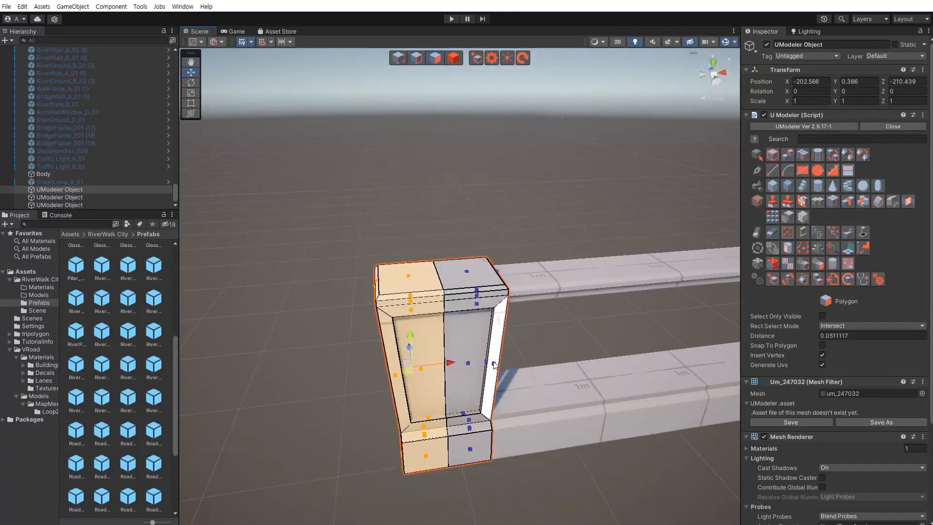
# - Inspect the cabinet, upper rail and lower beam together from a wider view
pyautogui.click(296, 367)
pyautogui.scroll(-6, 319, 360)
pyautogui.keyDown('alt'); pyautogui.moveTo(297, 361); pyautogui.dragTo(253, 365); pyautogui.keyUp('alt')
pyautogui.click(426, 430)
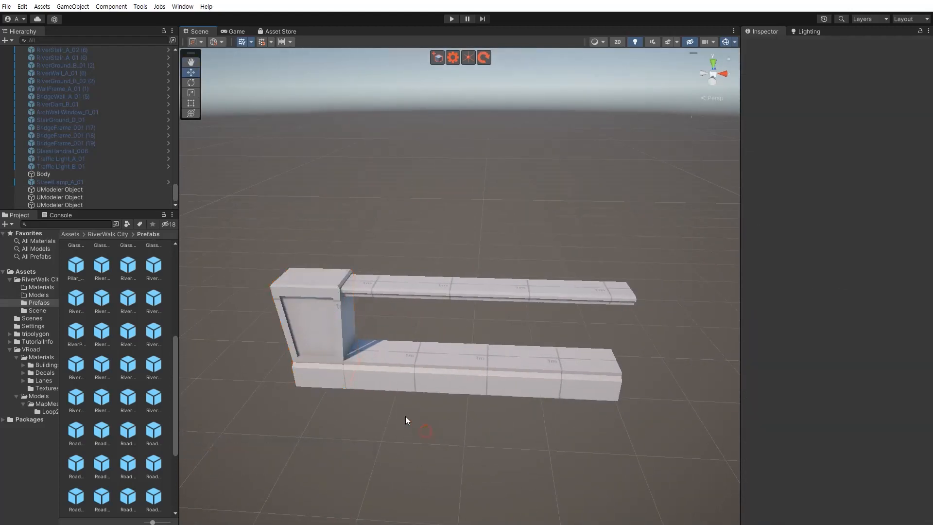
pyautogui.click(323, 313)
pyautogui.press('a')
pyautogui.moveTo(420, 335)
pyautogui.mouseDown(button='right')
pyautogui.moveTo(451, 372)
pyautogui.moveTo(482, 380)
pyautogui.moveTo(409, 339)
pyautogui.moveTo(431, 337)
pyautogui.mouseUp(button='right')
pyautogui.press('w')
pyautogui.press('s')
pyautogui.click(451, 372)
pyautogui.press('a')
pyautogui.click(431, 338)
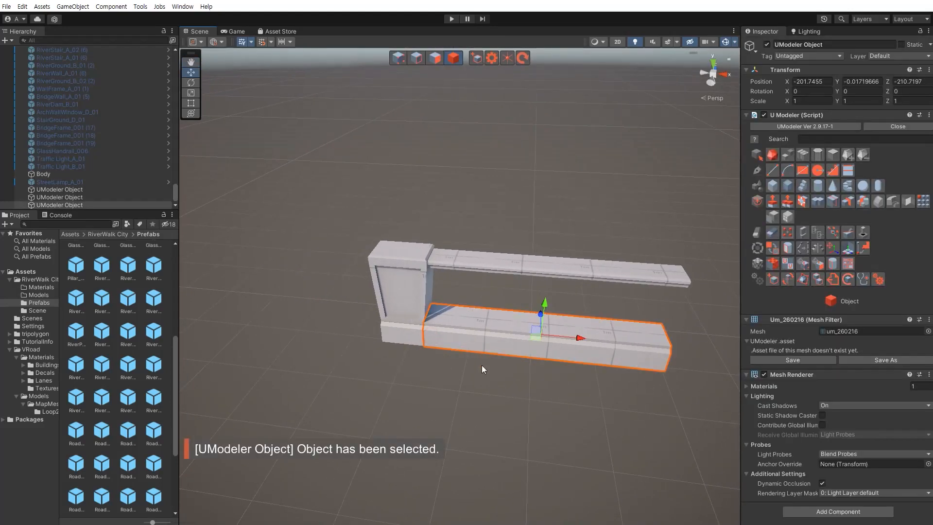
pyautogui.click(492, 384)
# - Delete all polygons of the cabinet's outer half, on the side away from the rails
pyautogui.click(410, 301)
pyautogui.press('w')
pyautogui.moveTo(410, 301); pyautogui.dragTo(407, 306, button='right')
pyautogui.hotkey('shift', '3')
pyautogui.moveTo(348, 246); pyautogui.dragTo(360, 244, button='right')
pyautogui.press('a')
pyautogui.moveTo(368, 207); pyautogui.dragTo(436, 434)
pyautogui.press('Delete')
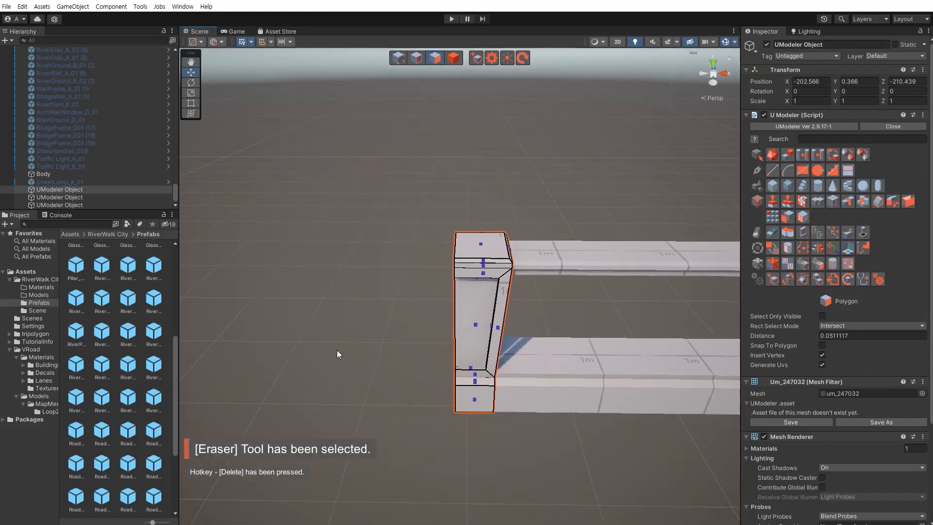
# - Bridge the opposing edges of the cabinet cap's open end to fill its bevel and the two faces below
pyautogui.moveTo(337, 351)
pyautogui.mouseDown(button='right')
pyautogui.moveTo(464, 331)
pyautogui.moveTo(457, 340)
pyautogui.moveTo(498, 346)
pyautogui.mouseUp(button='right')
pyautogui.press('w')
pyautogui.hotkey('shift', '2')
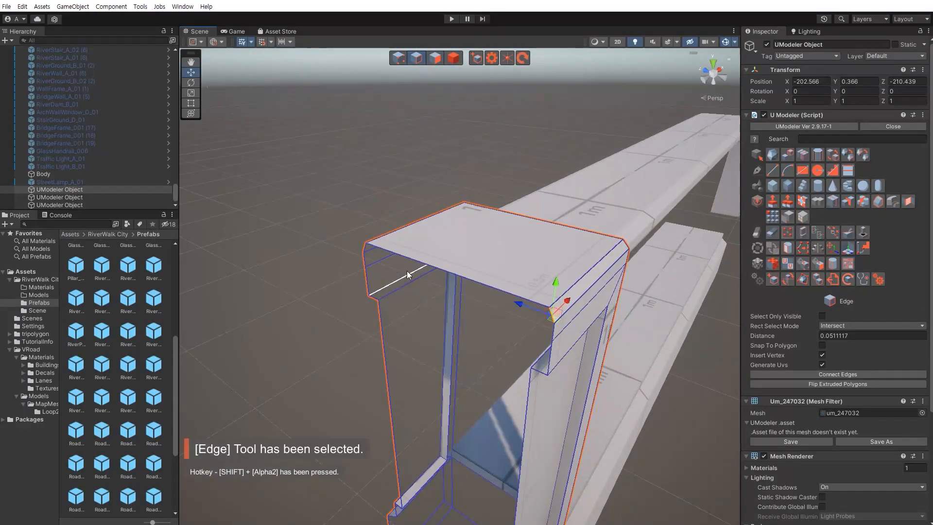
pyautogui.keyDown('shift'); pyautogui.click(363, 248); pyautogui.keyUp('shift')
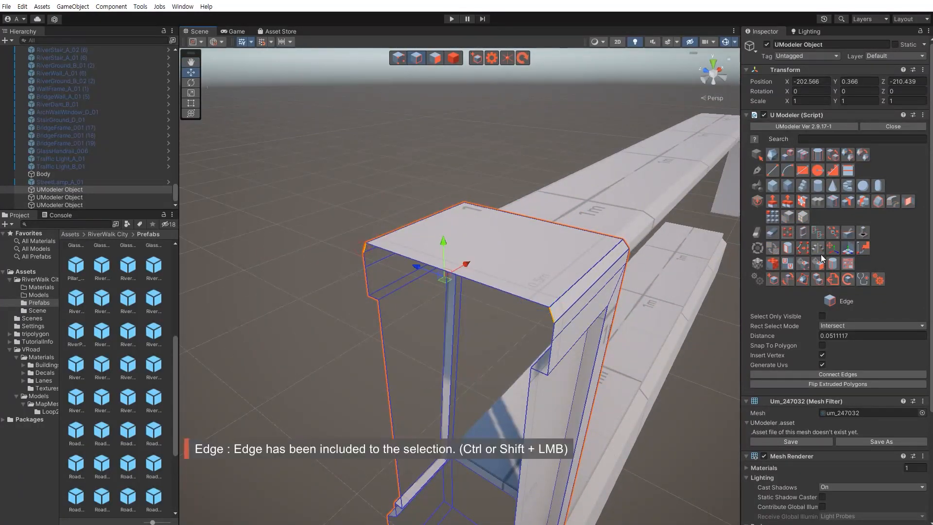
pyautogui.click(907, 201)
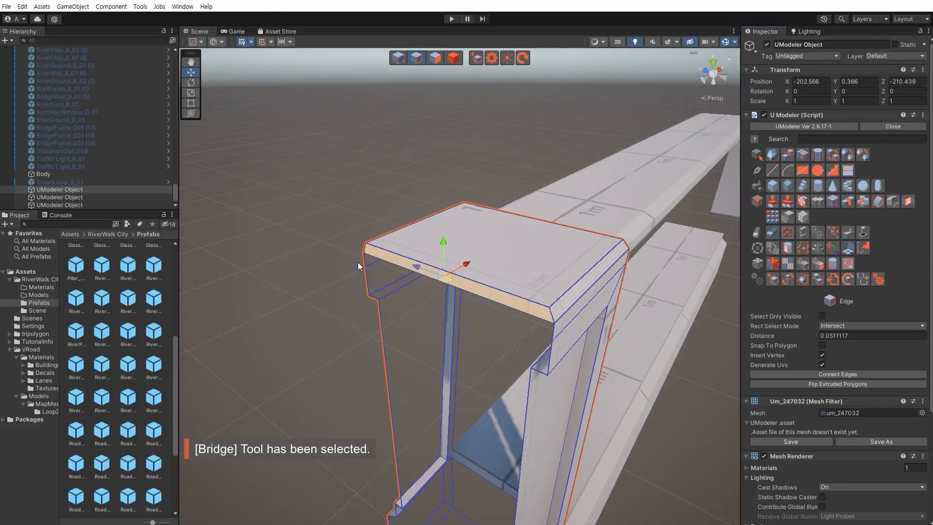
pyautogui.keyDown('shift'); pyautogui.click(554, 333); pyautogui.keyUp('shift')
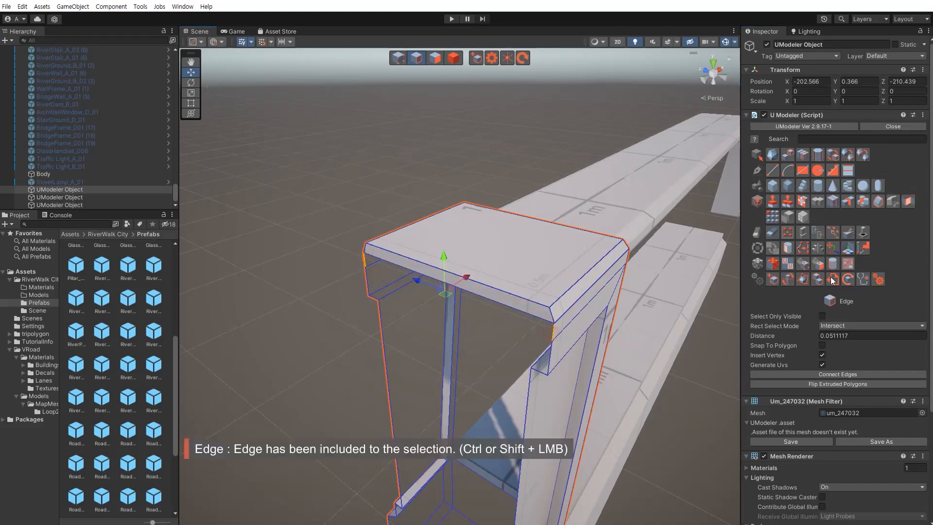
pyautogui.click(908, 202)
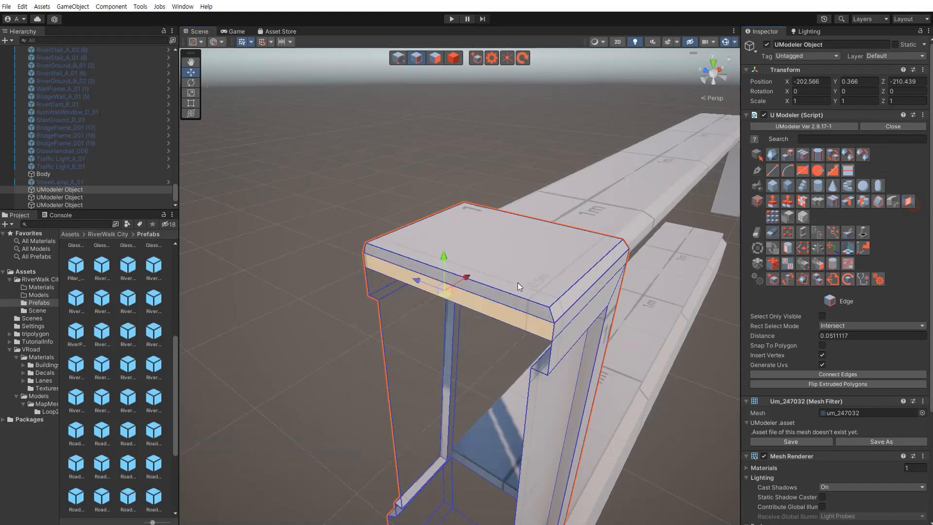
pyautogui.keyDown('shift'); pyautogui.click(547, 360); pyautogui.keyUp('shift')
pyautogui.click(908, 202)
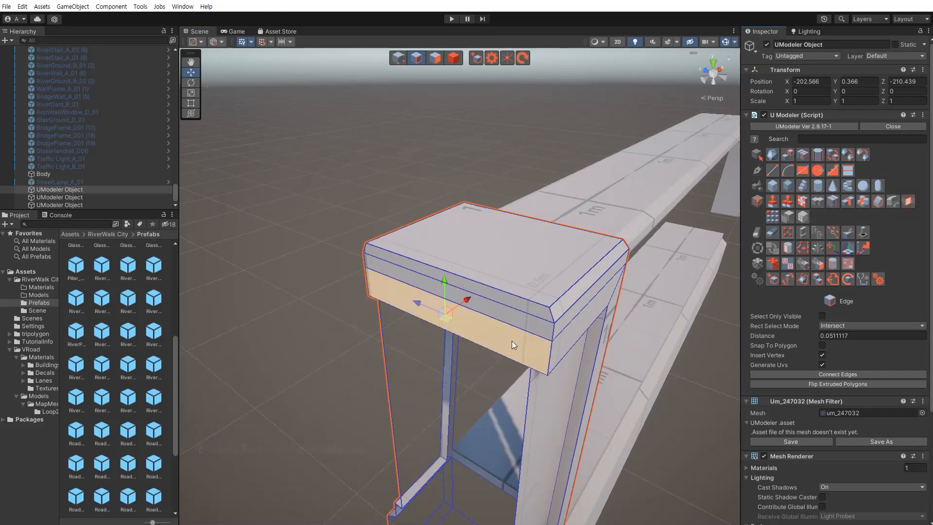
# - Undo the last bridge under the cap and bridge the two long vertical edges of the cabinet's cut side
pyautogui.moveTo(513, 342); pyautogui.dragTo(517, 318, button='right')
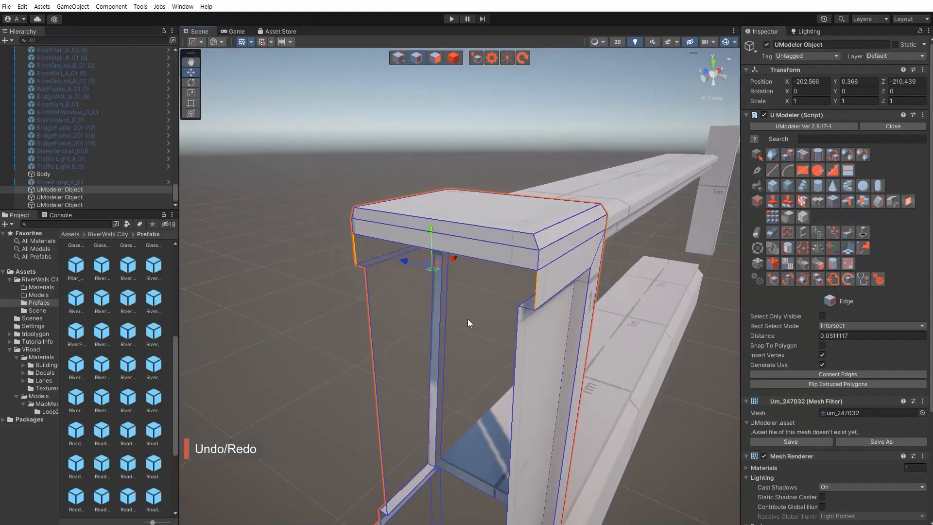
pyautogui.click(372, 337)
pyautogui.keyDown('shift'); pyautogui.click(514, 380); pyautogui.keyUp('shift')
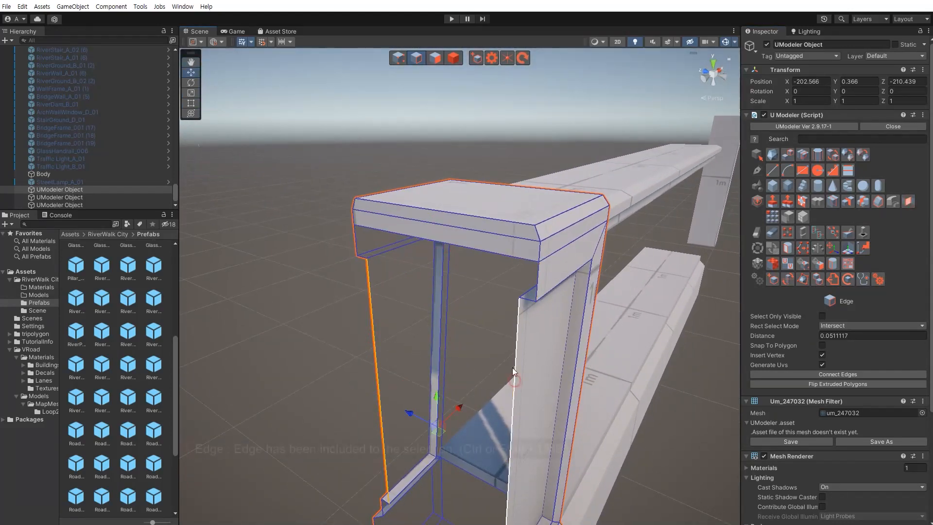
pyautogui.moveTo(527, 346); pyautogui.dragTo(523, 369, button='right')
pyautogui.click(908, 200)
# - Bridge the opposing edges of the cabinet base's open end to fill the lower block and the sloped strip above it
pyautogui.moveTo(448, 331); pyautogui.dragTo(441, 332, button='right')
pyautogui.click(342, 345)
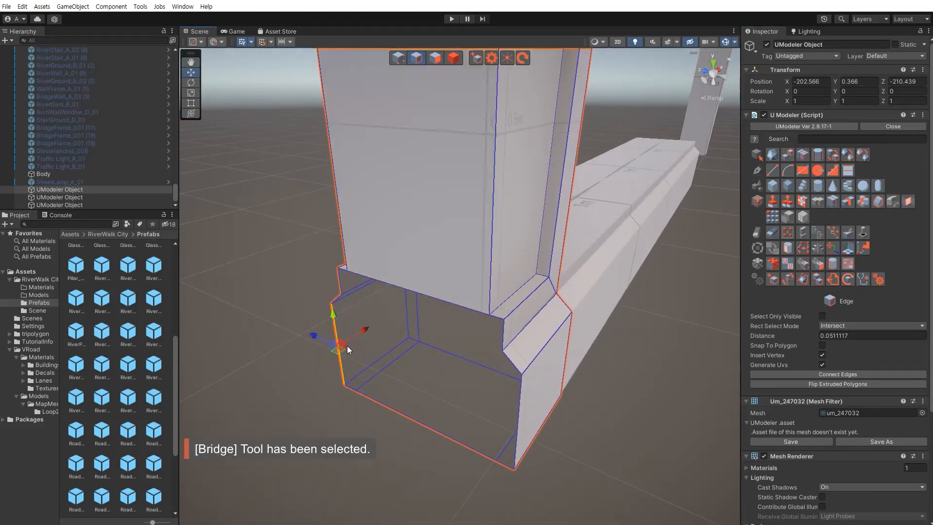
pyautogui.keyDown('shift'); pyautogui.click(521, 405); pyautogui.keyUp('shift')
pyautogui.click(909, 201)
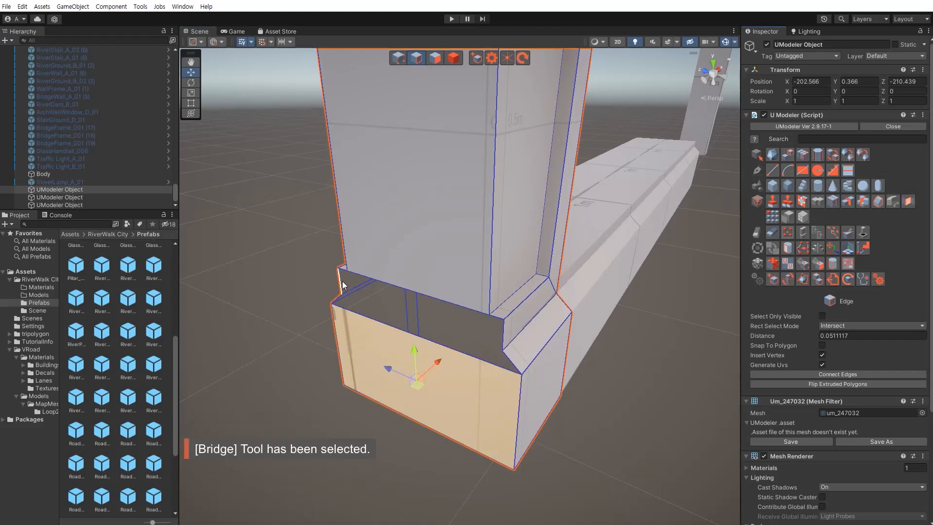
pyautogui.keyDown('shift'); pyautogui.click(337, 299); pyautogui.keyUp('shift')
pyautogui.keyDown('shift'); pyautogui.click(511, 360); pyautogui.keyUp('shift')
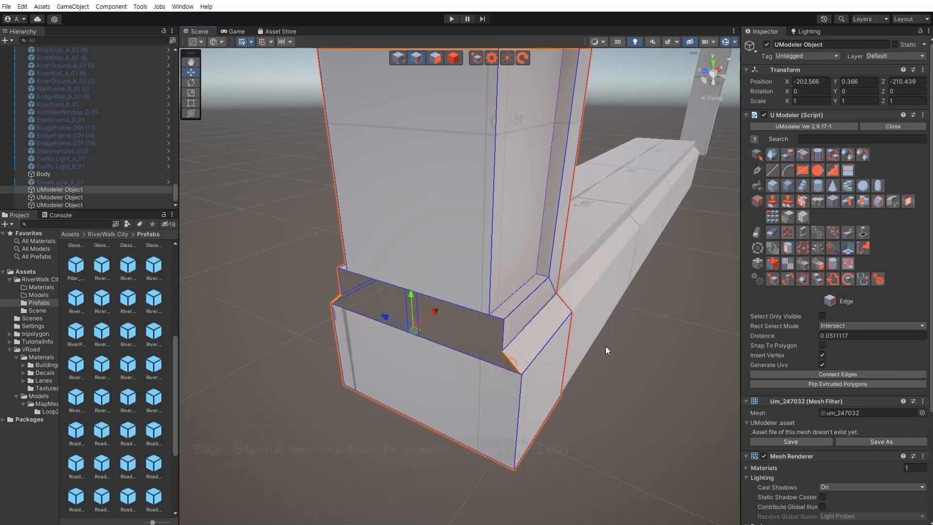
pyautogui.click(909, 201)
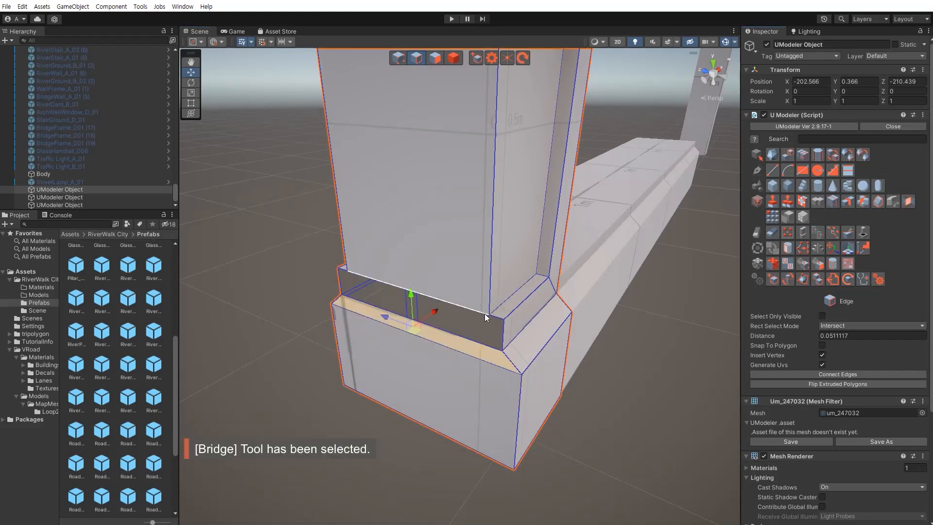
# - Fill the remaining gaps above the base and beneath the cap on the cut side using Bridge
pyautogui.doubleClick(459, 305)
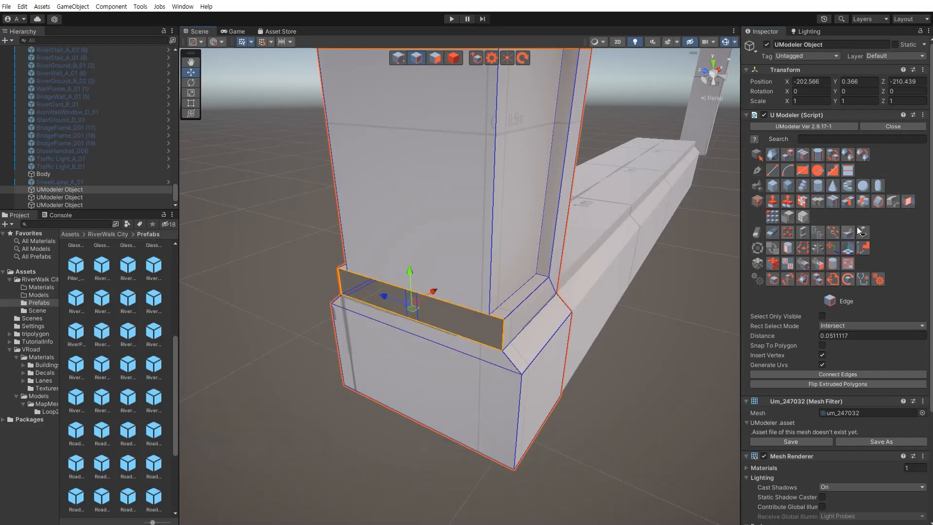
pyautogui.click(907, 204)
pyautogui.moveTo(510, 278); pyautogui.dragTo(488, 255, button='right')
pyautogui.doubleClick(488, 255)
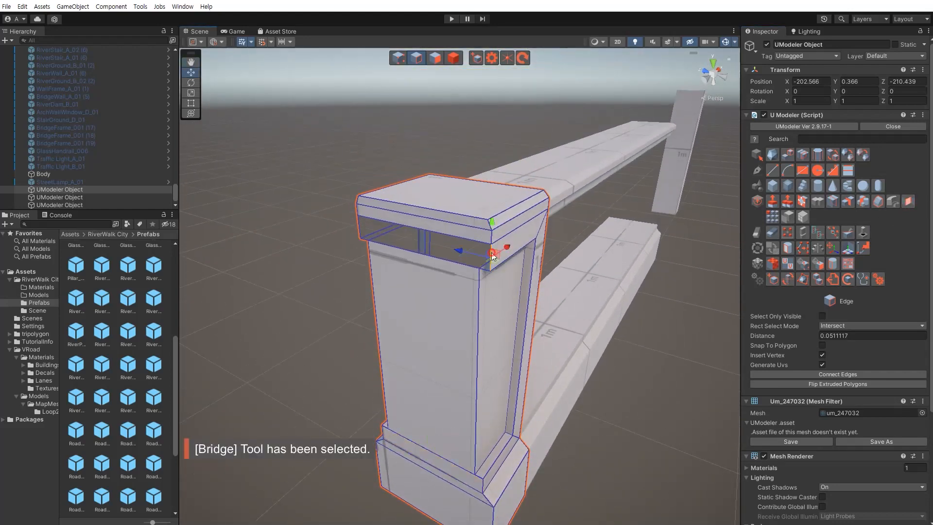
pyautogui.click(908, 204)
# - Inspect the closed half cabinet against the upper rail and lower beam
pyautogui.click(345, 329)
pyautogui.moveTo(480, 309); pyautogui.dragTo(350, 364, button='right')
pyautogui.click(366, 364)
pyautogui.click(411, 233)
pyautogui.moveTo(506, 264); pyautogui.dragTo(369, 272, button='right')
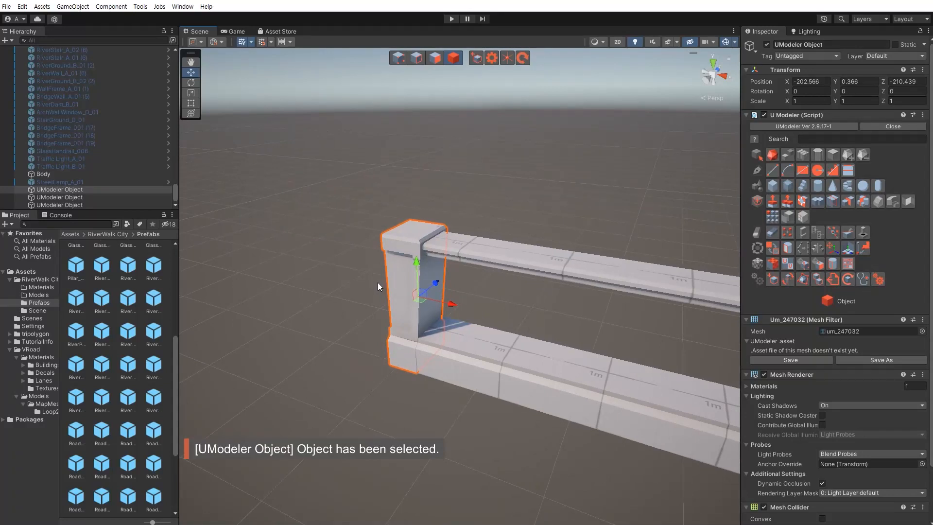
pyautogui.moveTo(377, 282); pyautogui.dragTo(403, 285, button='right')
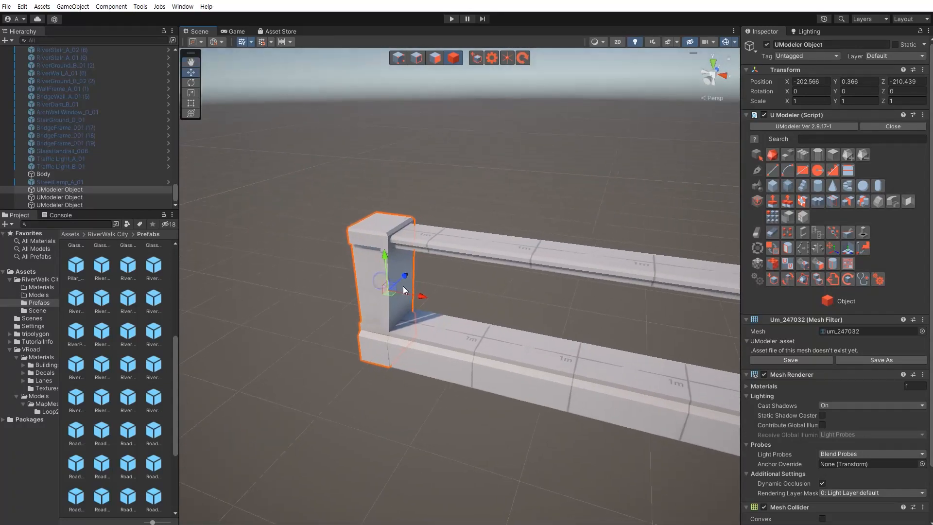
pyautogui.press('2')
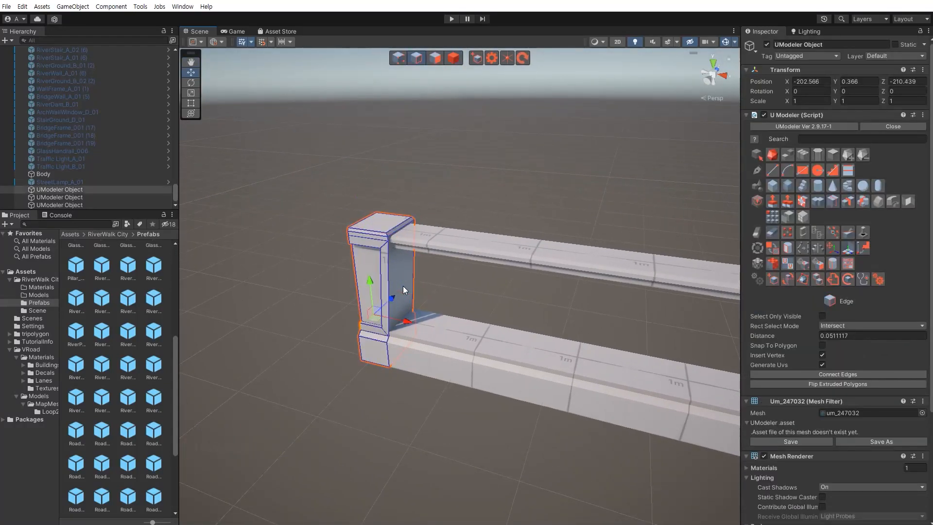
# - Undo the bridged faces and the deletion of the cabinet's outer half
pyautogui.hotkey('ctrl', 'z')
pyautogui.hotkey('ctrl', 'z')
pyautogui.hotkey('ctrl', 'z')
pyautogui.hotkey('ctrl', 'z')
pyautogui.hotkey('ctrl', 'z')
pyautogui.hotkey('ctrl', 'z')
pyautogui.hotkey('ctrl', 'z')
pyautogui.press('3')
pyautogui.hotkey('ctrl', 'z')
pyautogui.hotkey('ctrl', 'z')
pyautogui.hotkey('ctrl', 'z')
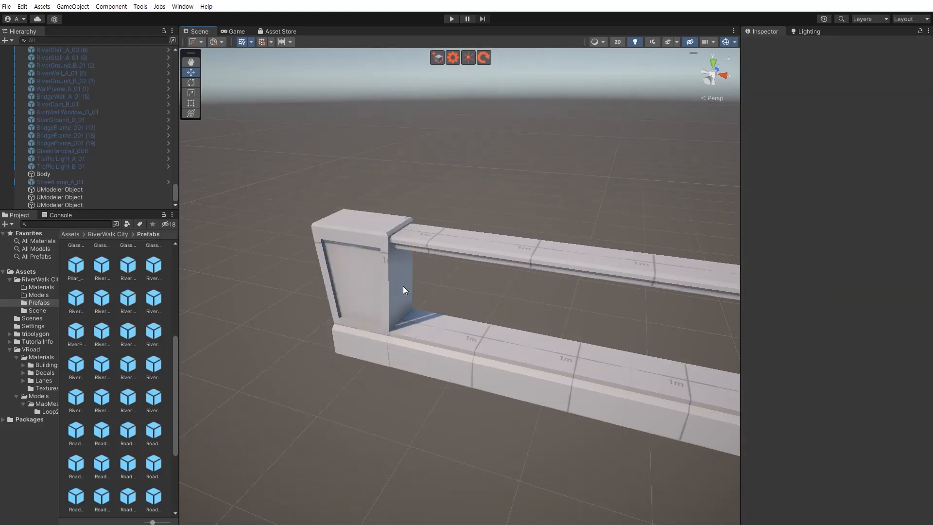
# - Remove the vertical edge loop running through the middle of the cabinet
pyautogui.click(373, 266)
pyautogui.hotkey('shift', '2')
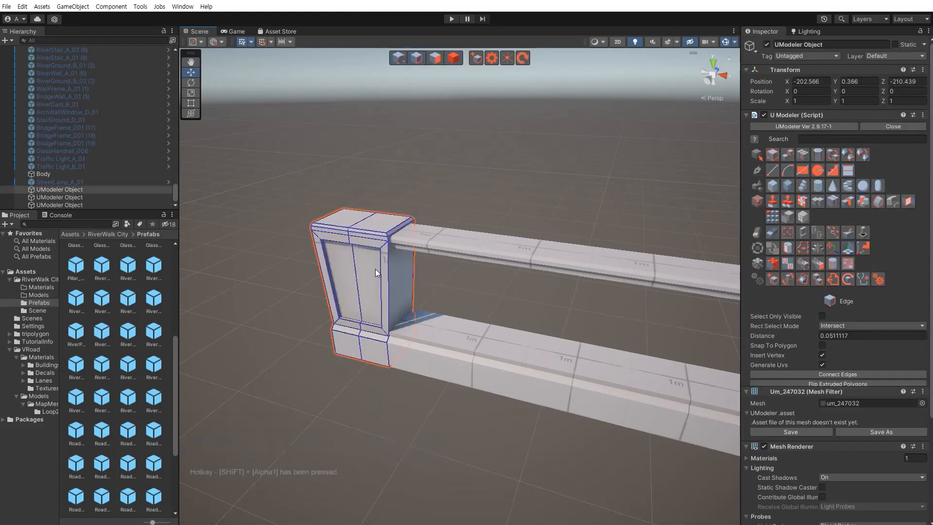
pyautogui.click(360, 284)
pyautogui.doubleClick(360, 284)
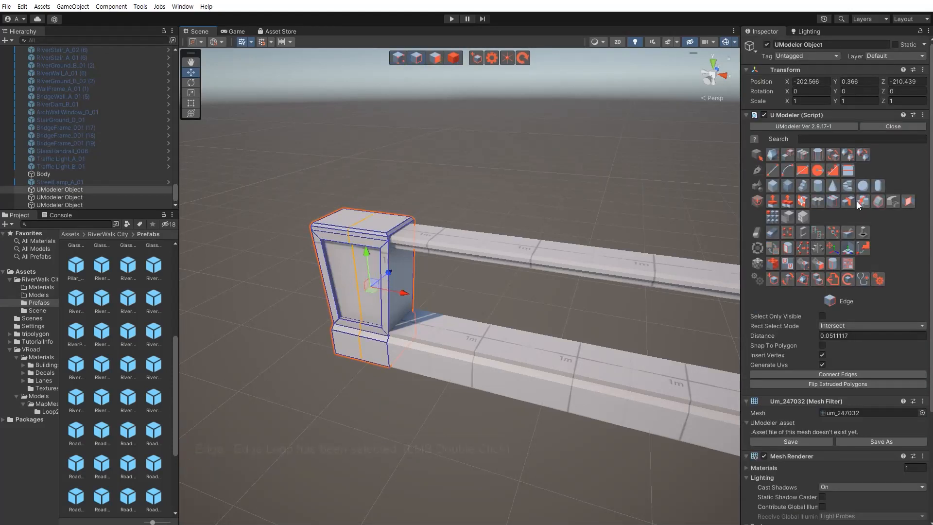
pyautogui.click(771, 234)
pyautogui.click(452, 457)
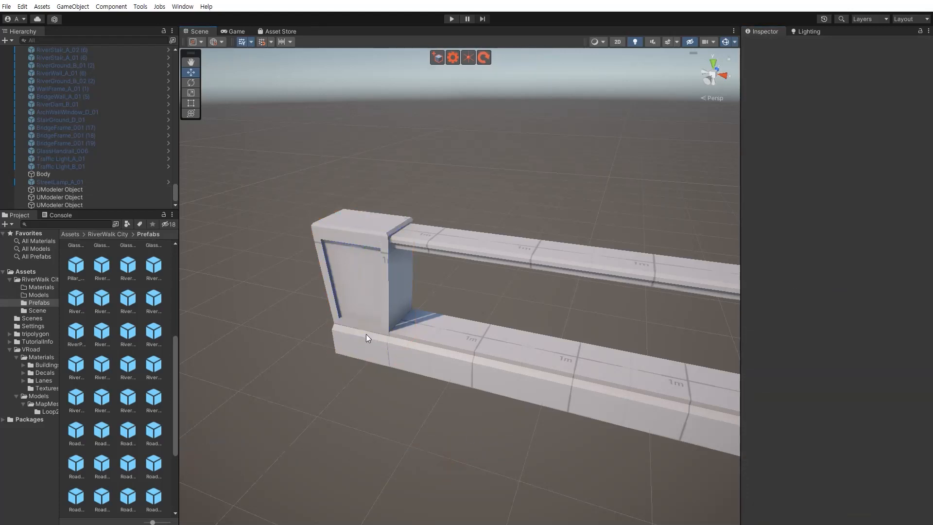
# - Duplicate the cabinet and move the copy along X to -197.973, at the opposite end of the rails
pyautogui.moveTo(364, 312); pyautogui.dragTo(428, 321, button='right')
pyautogui.press('s')
pyautogui.press('a')
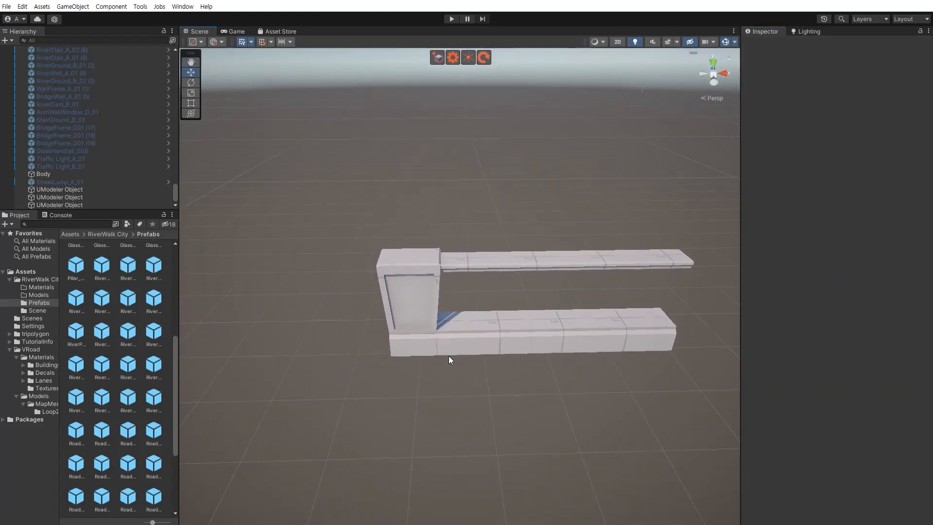
pyautogui.click(503, 325)
pyautogui.press('d')
pyautogui.moveTo(503, 325); pyautogui.dragTo(465, 330, button='right')
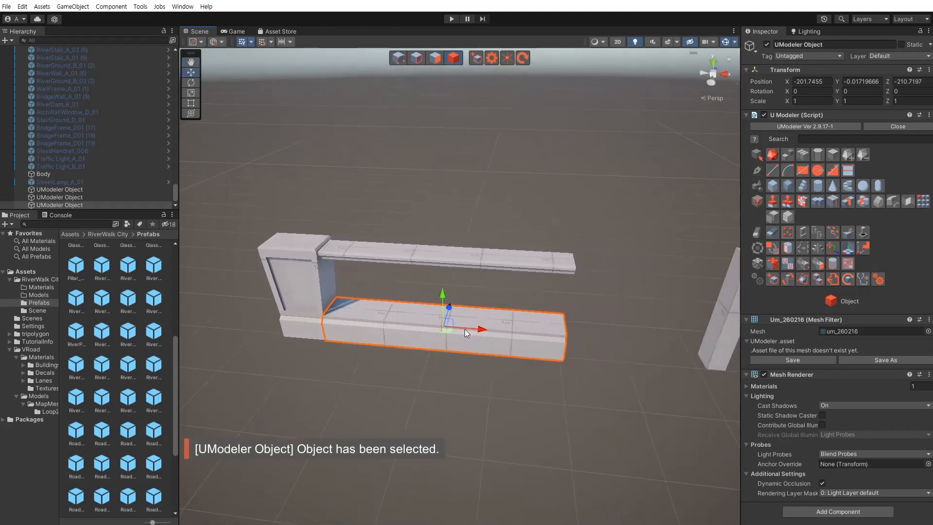
pyautogui.click(307, 279)
pyautogui.hotkey('ctrl', 'd')
pyautogui.moveTo(345, 293); pyautogui.dragTo(636, 328)
pyautogui.scroll(3, 506, 365)
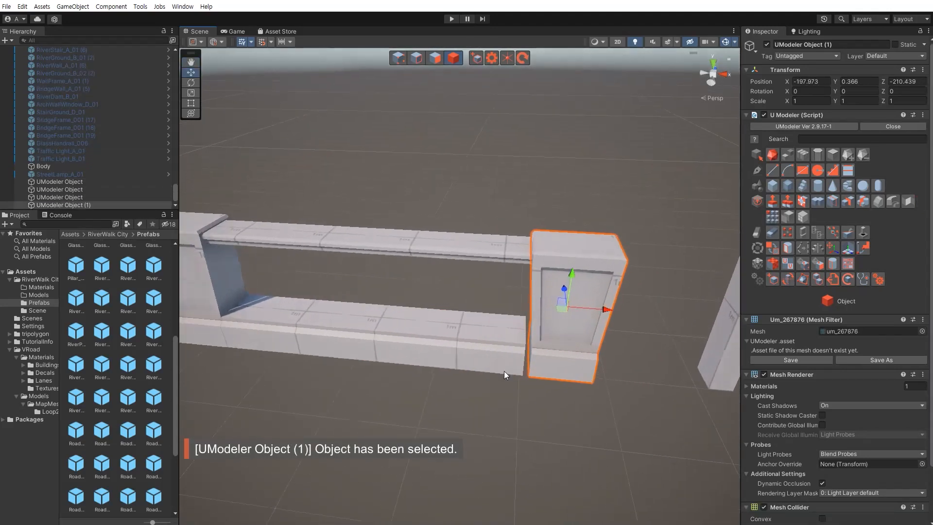
# - Move the end vertices of the lower beam along X to meet the duplicated cabinet
pyautogui.click(485, 410)
pyautogui.click(460, 339)
pyautogui.hotkey('shift', '1')
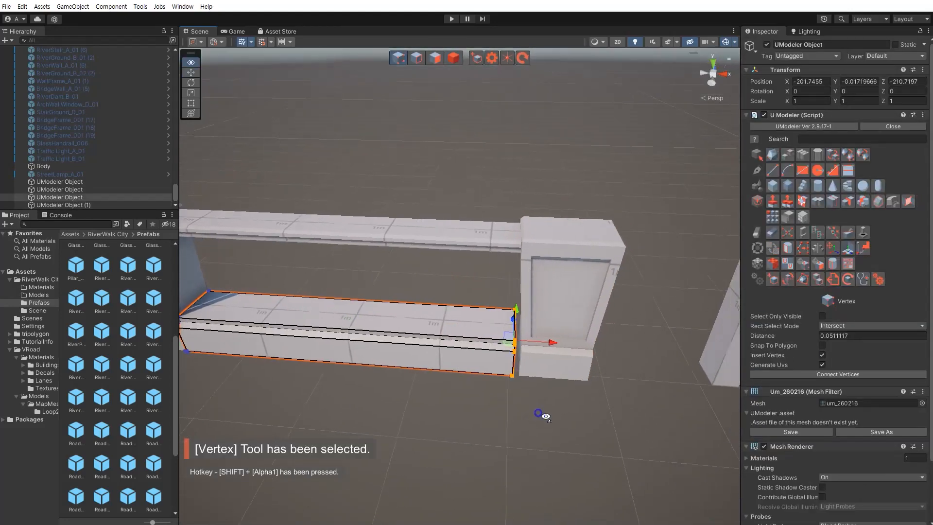
pyautogui.moveTo(546, 416); pyautogui.dragTo(549, 388, button='right')
pyautogui.press('w')
pyautogui.moveTo(536, 353); pyautogui.dragTo(526, 370)
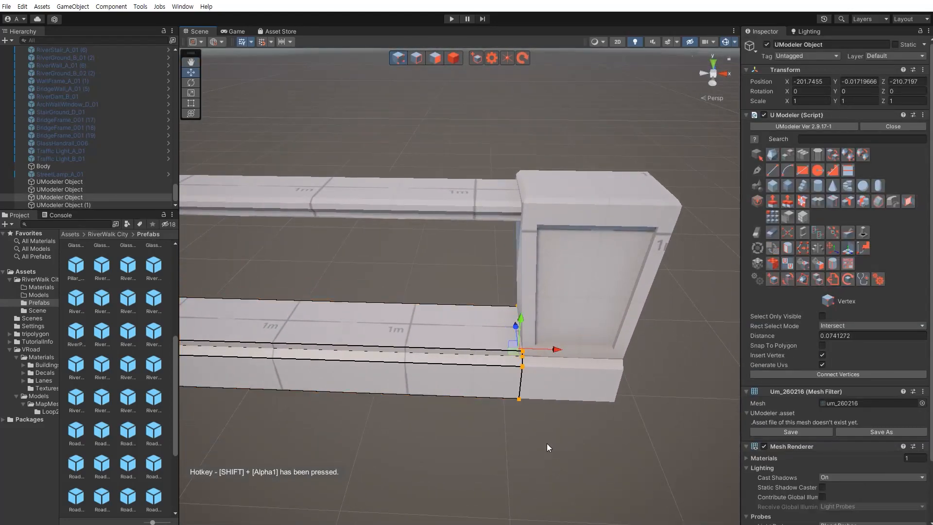
pyautogui.click(547, 443)
pyautogui.press('s')
pyautogui.moveTo(525, 423); pyautogui.dragTo(516, 422, button='right')
pyautogui.press('Escape')
pyautogui.click(517, 423)
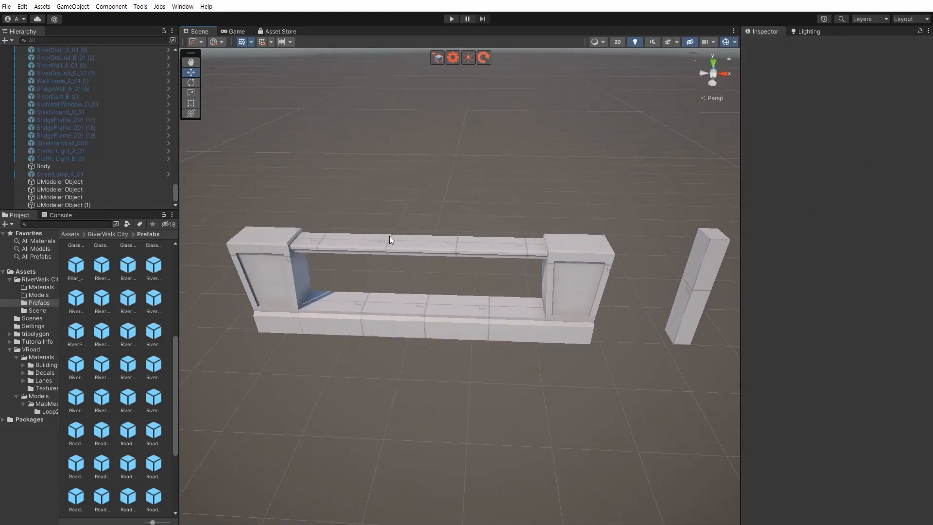
pyautogui.click(484, 247)
pyautogui.keyDown('shift'); pyautogui.click(433, 319); pyautogui.keyUp('shift')
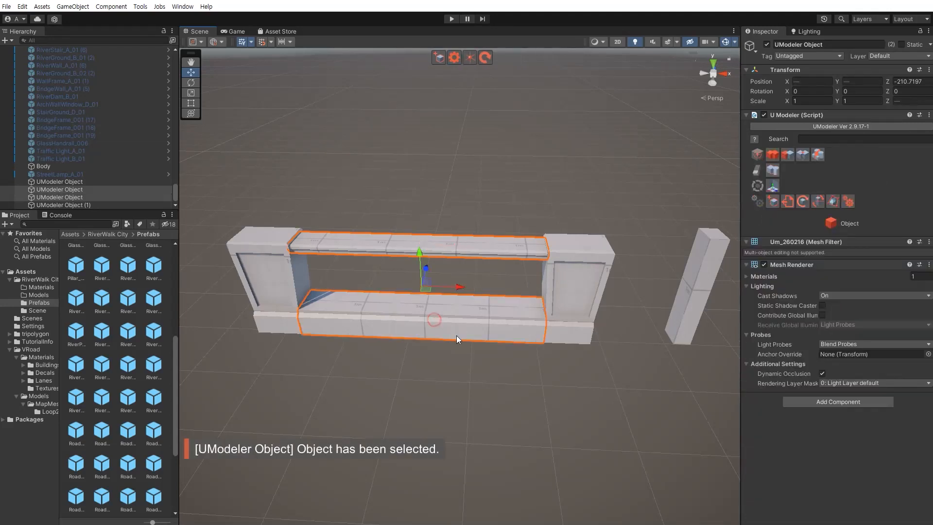
pyautogui.click(494, 371)
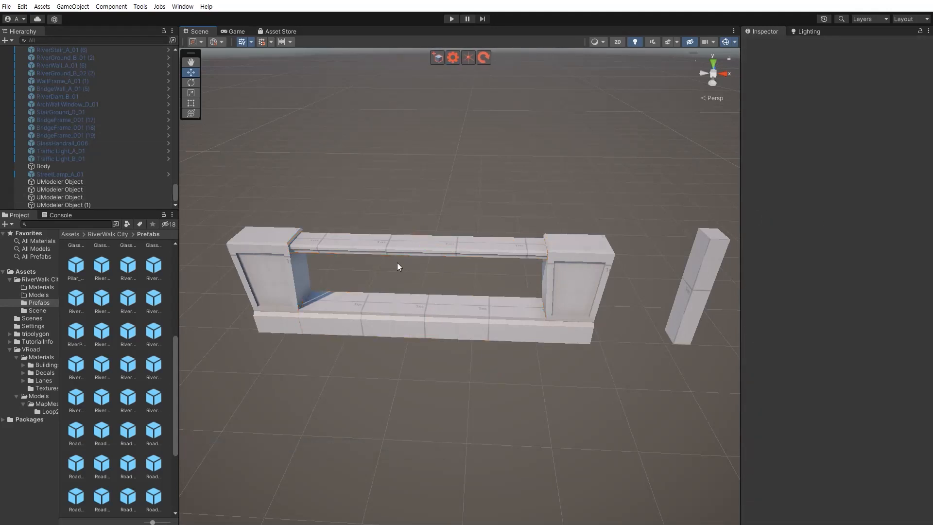
# - Move the original cabinet along X to -204.062, away from the rail ends
pyautogui.click(291, 288)
pyautogui.moveTo(292, 288); pyautogui.dragTo(455, 267, button='middle')
pyautogui.moveTo(468, 269); pyautogui.dragTo(369, 269)
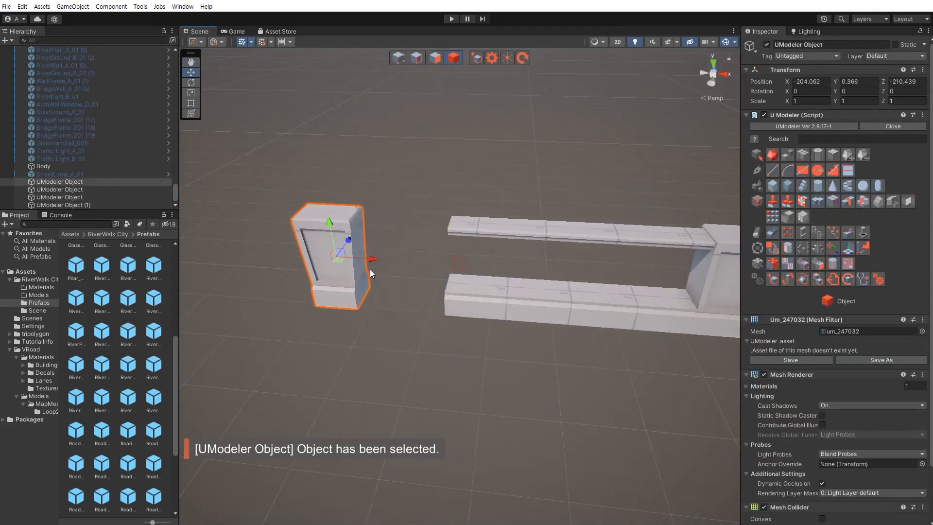
pyautogui.click(442, 374)
# - Bridge the two vertical edges at the open end of the lower beam to close it with a face
pyautogui.keyDown('alt'); pyautogui.moveTo(363, 339); pyautogui.dragTo(459, 318); pyautogui.keyUp('alt')
pyautogui.moveTo(458, 318); pyautogui.dragTo(476, 329, button='right')
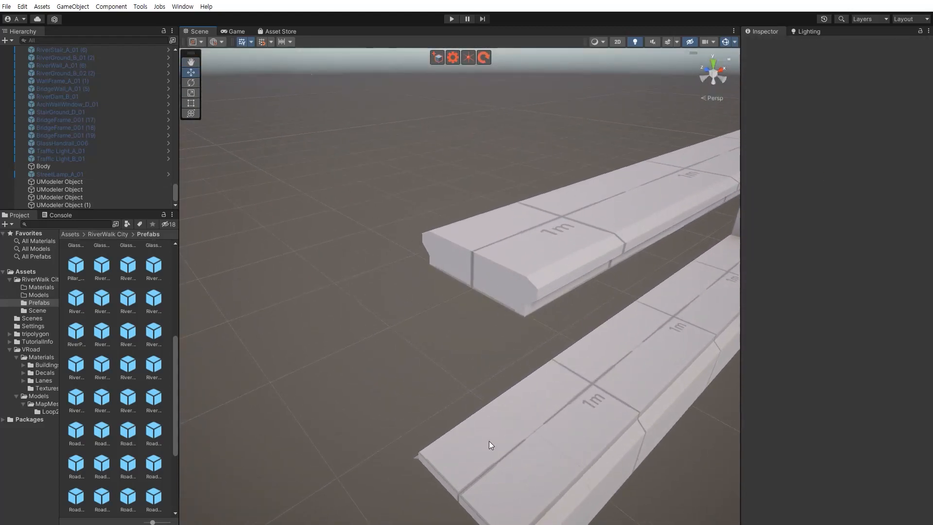
pyautogui.moveTo(489, 441); pyautogui.dragTo(491, 424, button='middle')
pyautogui.click(515, 390)
pyautogui.hotkey('shift', '2')
pyautogui.moveTo(488, 409); pyautogui.dragTo(444, 387, button='right')
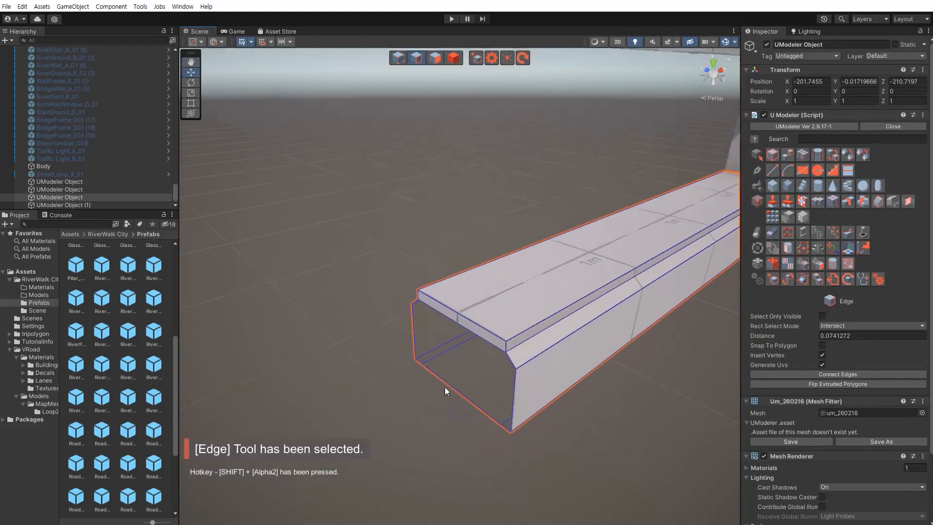
pyautogui.keyDown('shift'); pyautogui.click(515, 387); pyautogui.keyUp('shift')
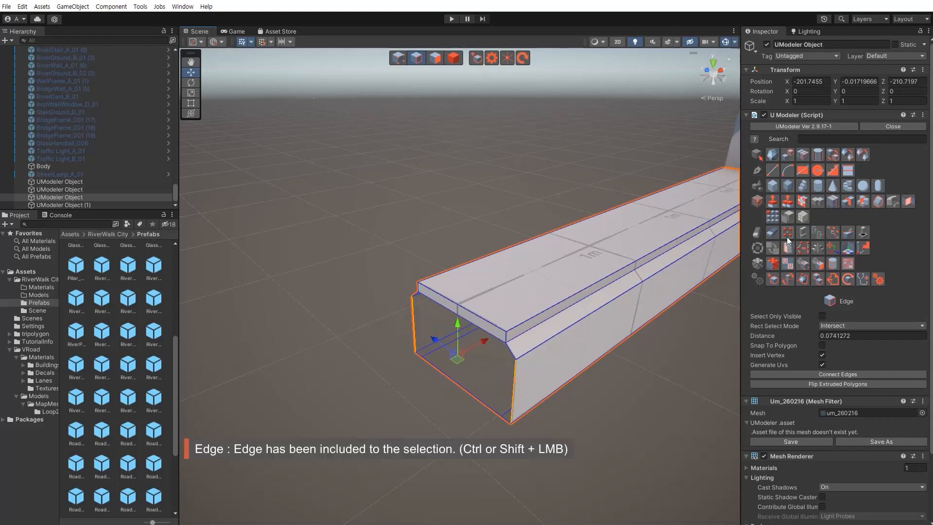
pyautogui.click(907, 203)
# - Bridge the two horizontal edges of the narrow gap above the lower beam's new end face
pyautogui.click(470, 329)
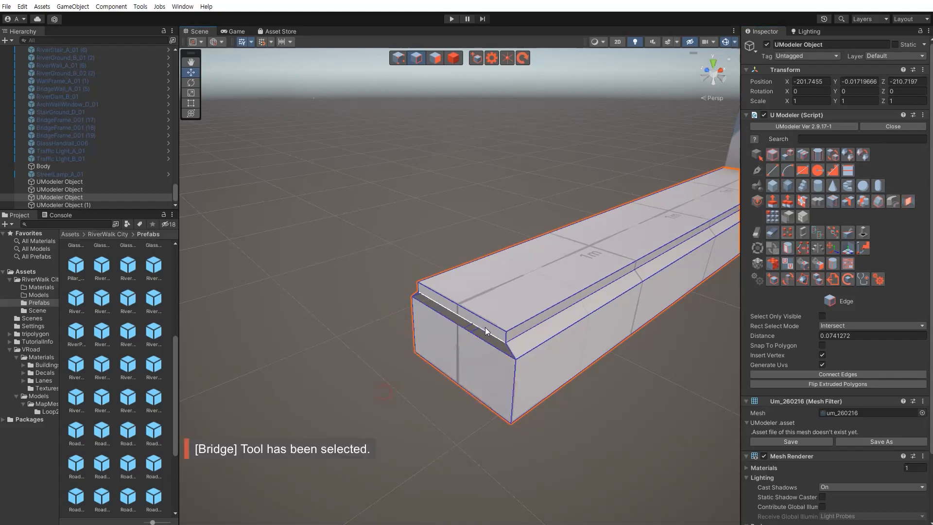
pyautogui.keyDown('shift'); pyautogui.click(494, 348); pyautogui.keyUp('shift')
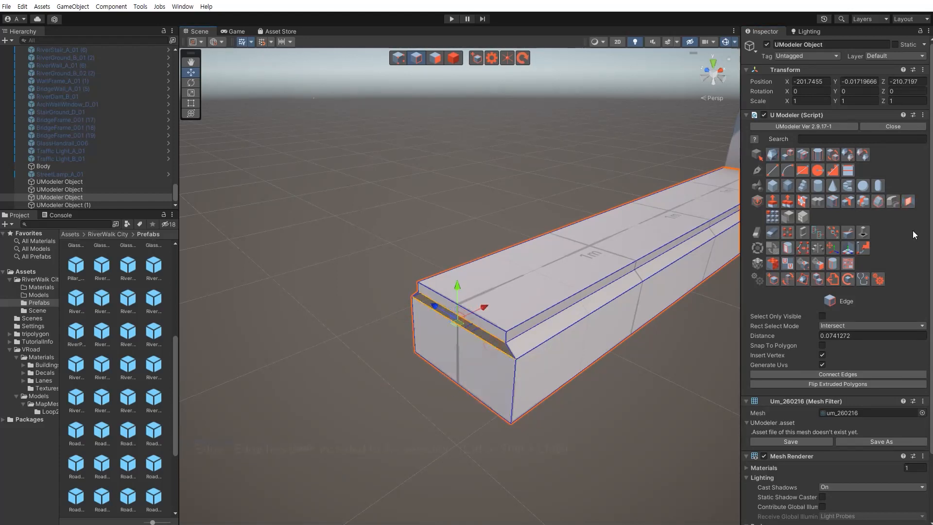
pyautogui.click(907, 203)
pyautogui.moveTo(610, 421); pyautogui.dragTo(501, 390, button='right')
pyautogui.press('Escape')
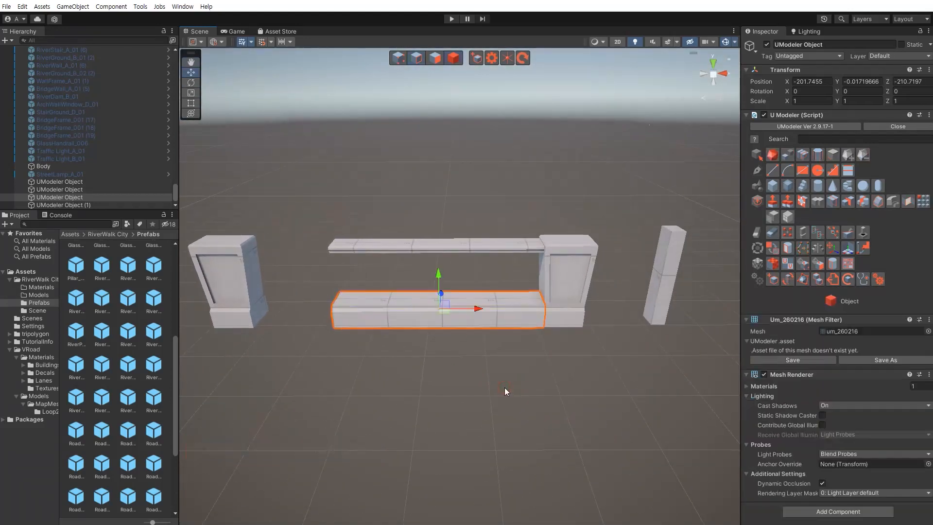
# - Combine the upper rail and the lower beam into a single object
pyautogui.click(504, 386)
pyautogui.click(430, 246)
pyautogui.keyDown('shift'); pyautogui.click(451, 323); pyautogui.keyUp('shift')
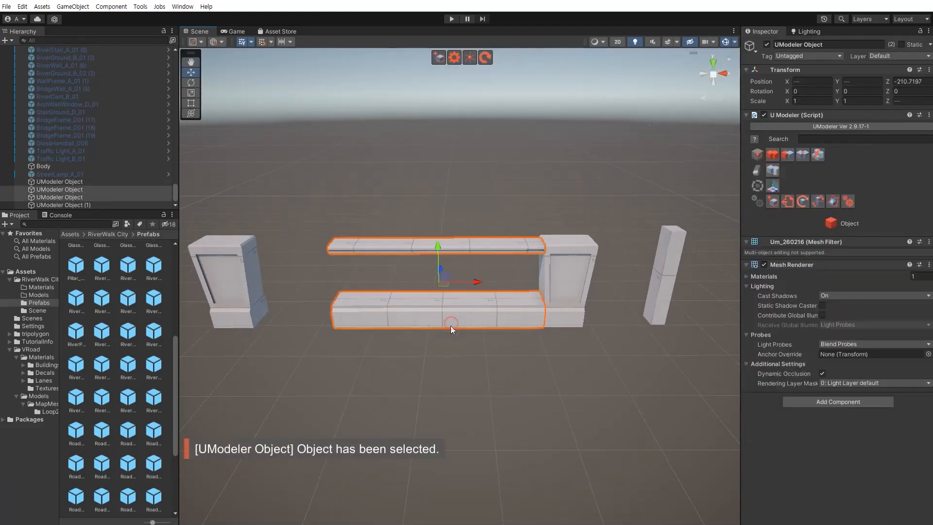
pyautogui.click(772, 170)
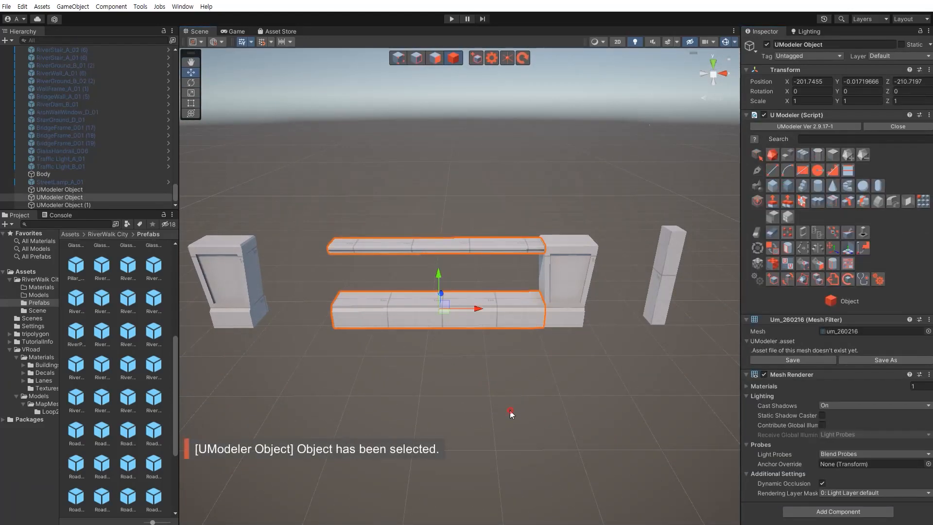
pyautogui.click(510, 411)
# - Examine the combined rail and beam along their length and beside both cabinets
pyautogui.moveTo(505, 389); pyautogui.dragTo(480, 382, button='right')
pyautogui.press('w')
pyautogui.click(497, 327)
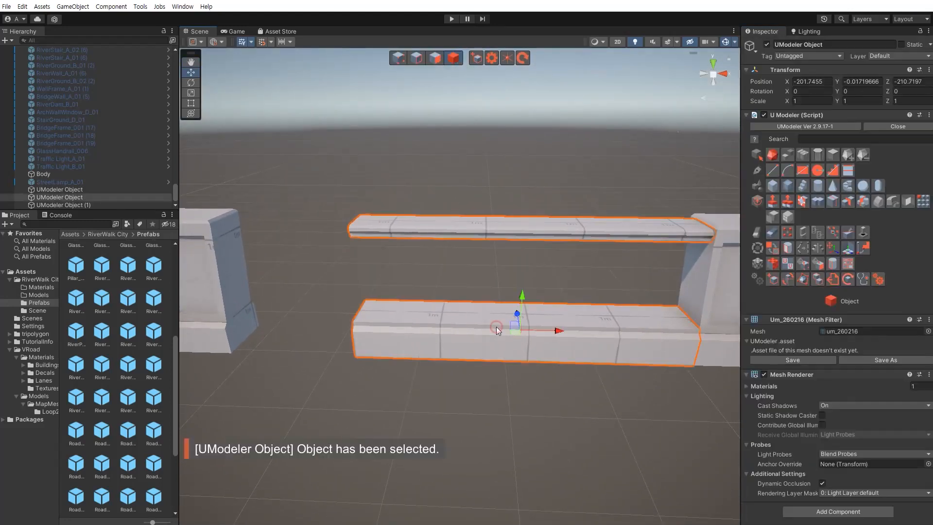
pyautogui.moveTo(497, 327); pyautogui.dragTo(480, 326, button='right')
pyautogui.press('d')
pyautogui.click(499, 418)
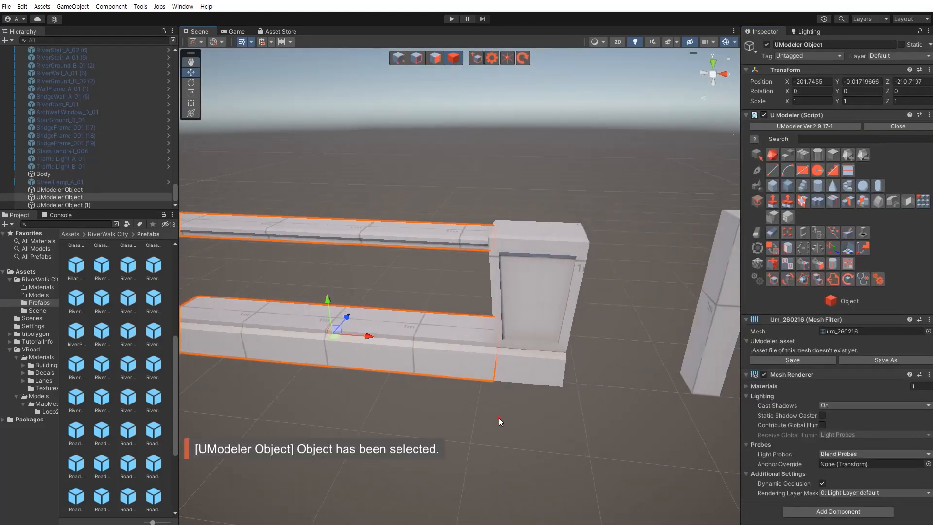
pyautogui.moveTo(496, 414); pyautogui.dragTo(494, 403, button='right')
pyautogui.press('a')
pyautogui.press('s')
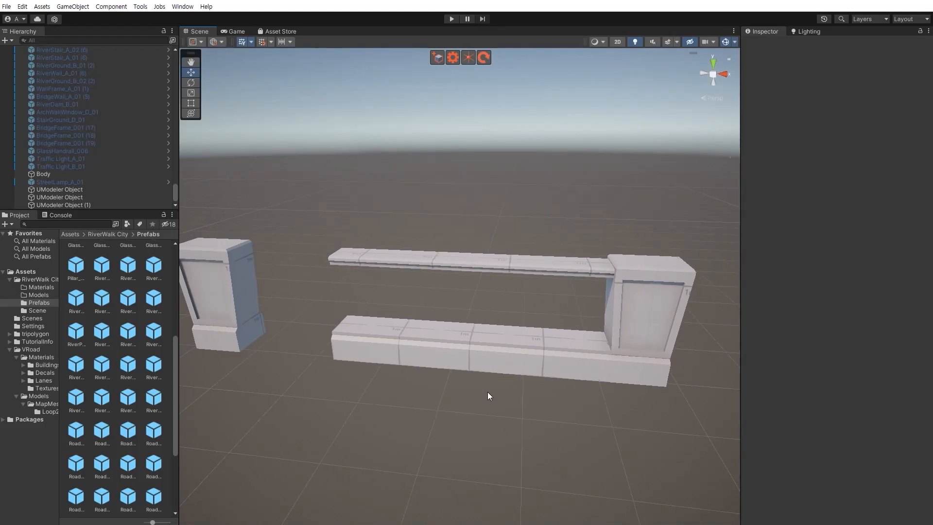
pyautogui.click(465, 340)
pyautogui.press('a')
pyautogui.moveTo(465, 342)
pyautogui.mouseDown(button='right')
pyautogui.moveTo(457, 350)
pyautogui.moveTo(466, 354)
pyautogui.mouseUp(button='right')
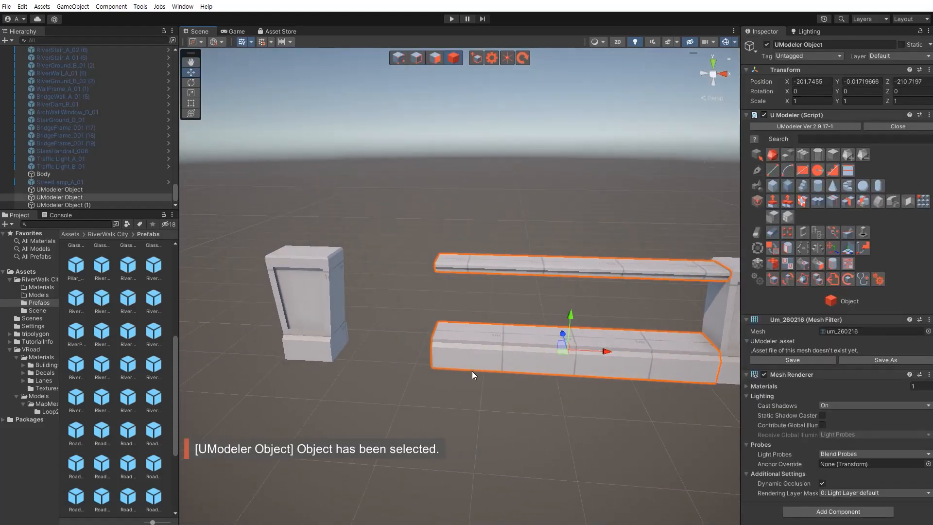
pyautogui.click(500, 416)
pyautogui.press('w')
pyautogui.moveTo(499, 417); pyautogui.dragTo(495, 392, button='right')
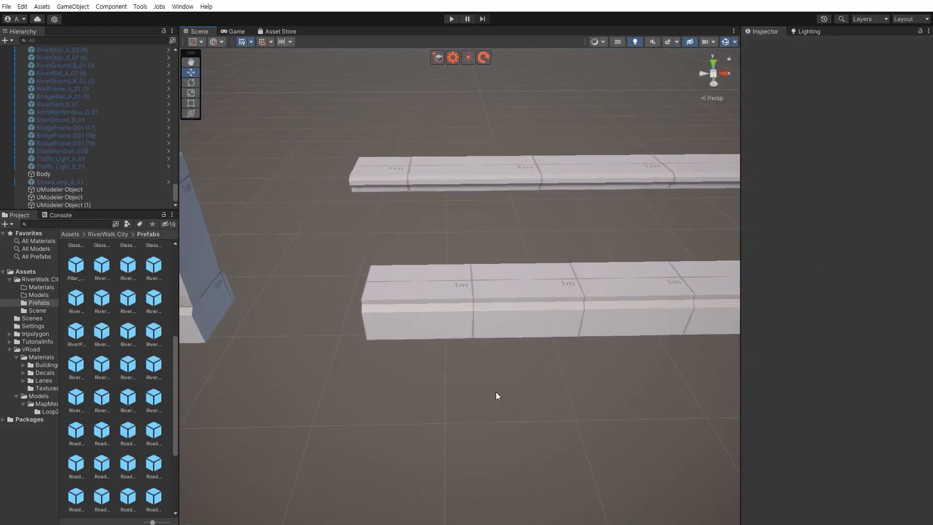
# - Create a new UModeler object and draw a short 10-segment cylinder of about 0.127 radius on the ground before the beam
pyautogui.click(440, 62)
pyautogui.press('w')
pyautogui.moveTo(509, 195); pyautogui.dragTo(543, 275, button='right')
pyautogui.press('s')
pyautogui.click(812, 187)
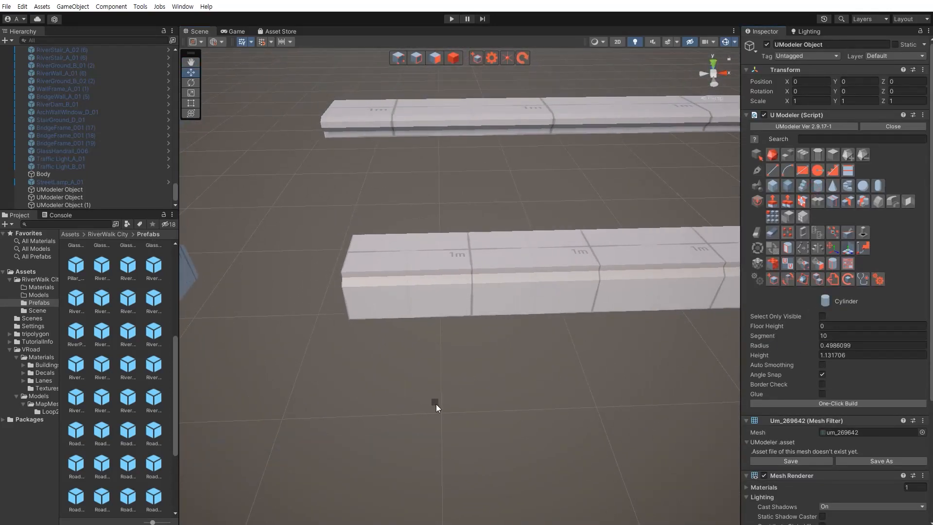
pyautogui.moveTo(442, 405)
pyautogui.mouseDown()
pyautogui.moveTo(464, 402)
pyautogui.moveTo(438, 376)
pyautogui.moveTo(442, 396)
pyautogui.mouseUp()
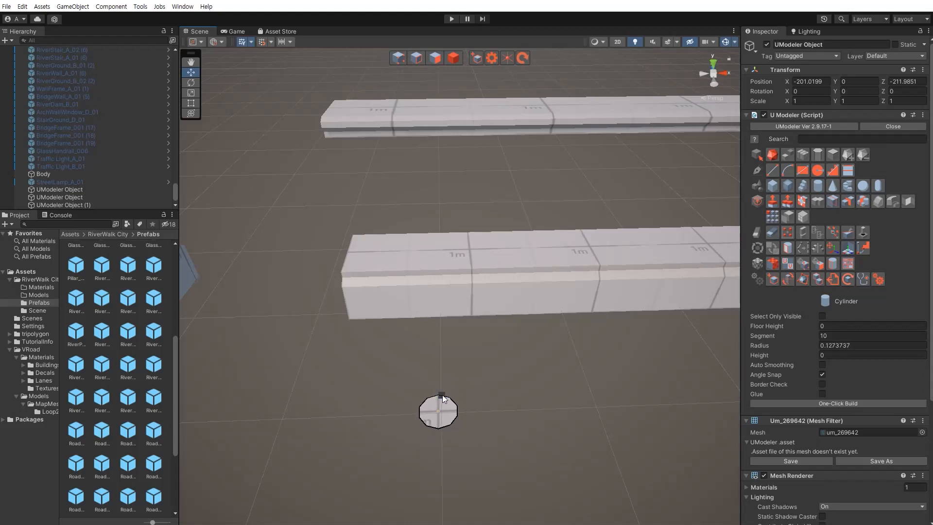
pyautogui.click(442, 389)
pyautogui.moveTo(495, 401); pyautogui.dragTo(479, 383, button='right')
pyautogui.press('space')
pyautogui.press('Escape')
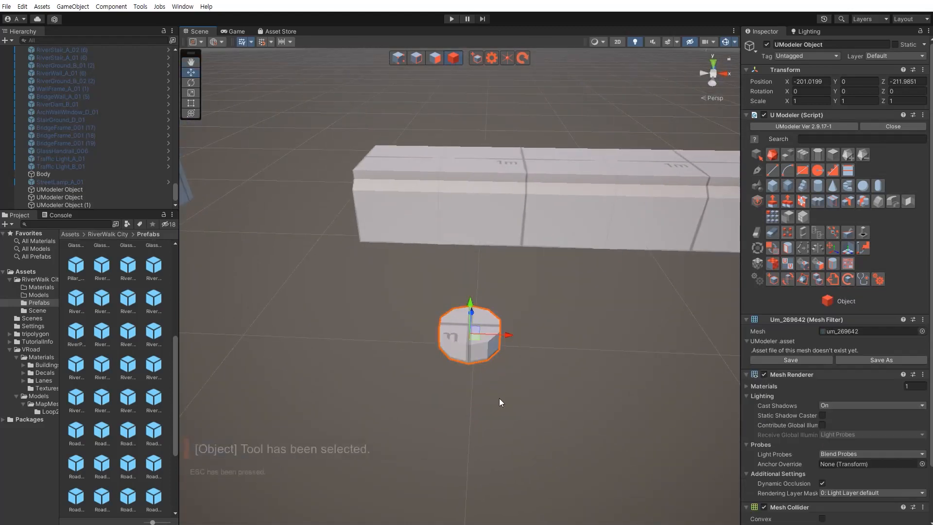
# - Scale the cylinder uniformly to 1.2652 and move it onto the lower beam near its open end, at X -201.292
pyautogui.click(499, 399)
pyautogui.click(473, 345)
pyautogui.scroll(2, 473, 346)
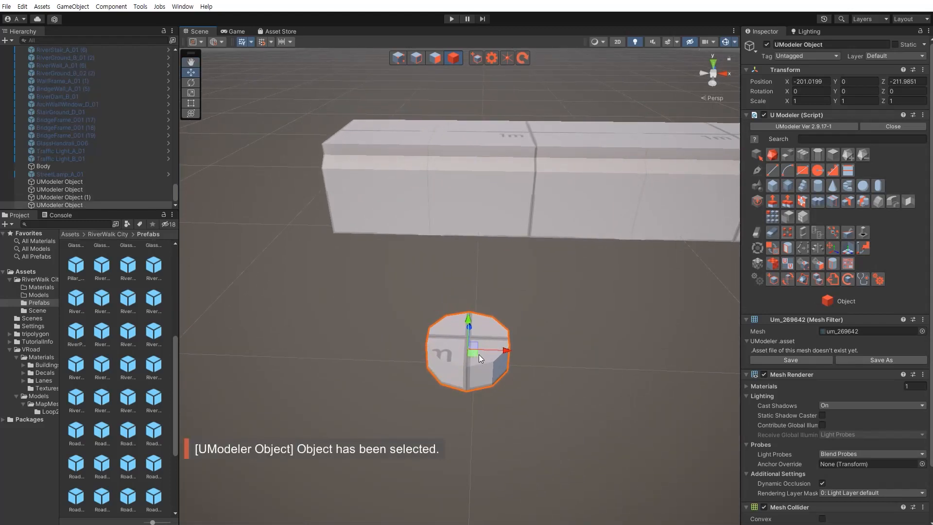
pyautogui.press('r')
pyautogui.moveTo(468, 350); pyautogui.dragTo(472, 338)
pyautogui.press('w')
pyautogui.moveTo(472, 338); pyautogui.dragTo(530, 435, button='right')
pyautogui.moveTo(540, 433); pyautogui.dragTo(392, 322)
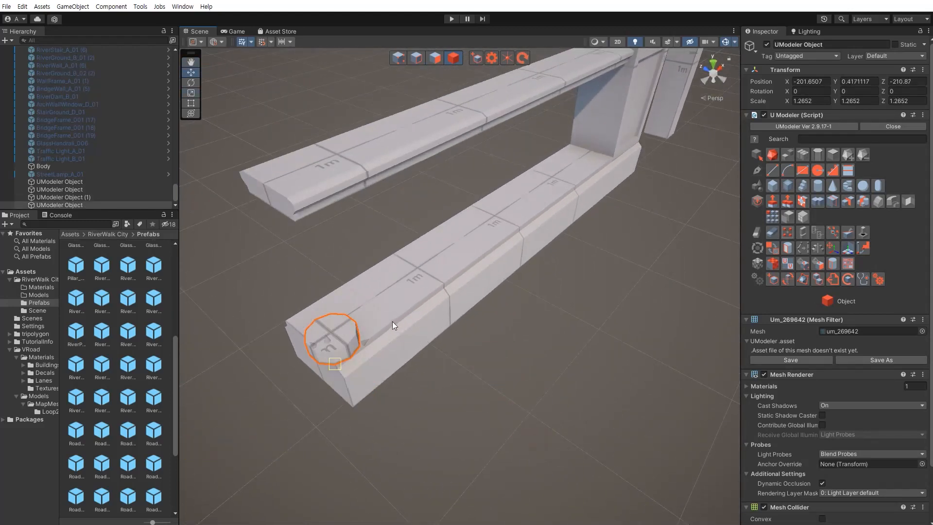
pyautogui.moveTo(333, 347); pyautogui.dragTo(362, 305)
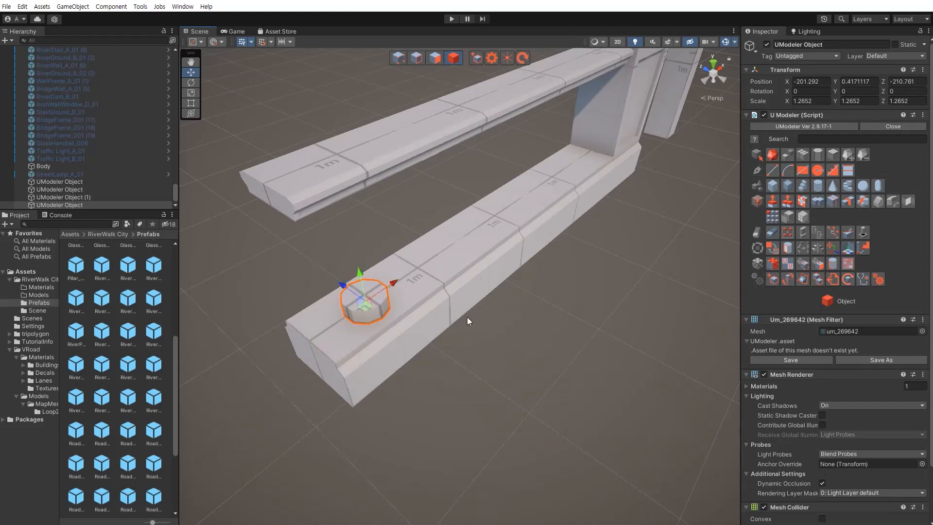
# - Centre the cylinder on the beam at Y 0.40721, Z -210.717 and scale it uniformly to 1.477627
pyautogui.moveTo(467, 316); pyautogui.dragTo(563, 295, button='right')
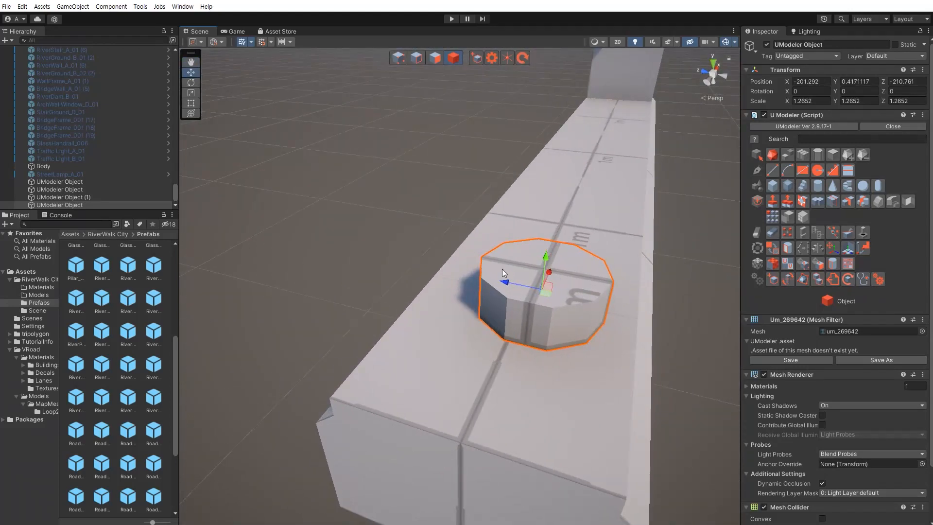
pyautogui.moveTo(504, 281); pyautogui.dragTo(502, 286)
pyautogui.moveTo(535, 299); pyautogui.dragTo(480, 277, button='right')
pyautogui.press('3')
pyautogui.click(489, 303)
pyautogui.moveTo(498, 281); pyautogui.dragTo(499, 287)
pyautogui.moveTo(495, 281); pyautogui.dragTo(450, 331, button='right')
pyautogui.press('Escape')
pyautogui.press('r')
pyautogui.moveTo(450, 331); pyautogui.dragTo(455, 325)
pyautogui.press('w')
# - Inset the cylinder's top face by extruding it with a smaller scale
pyautogui.hotkey('shift', '3')
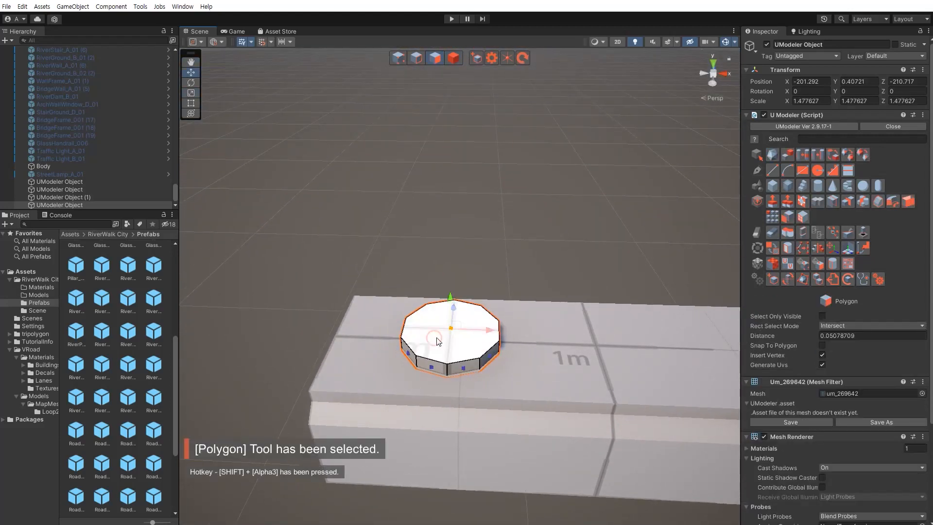
pyautogui.moveTo(436, 337); pyautogui.dragTo(495, 333, button='right')
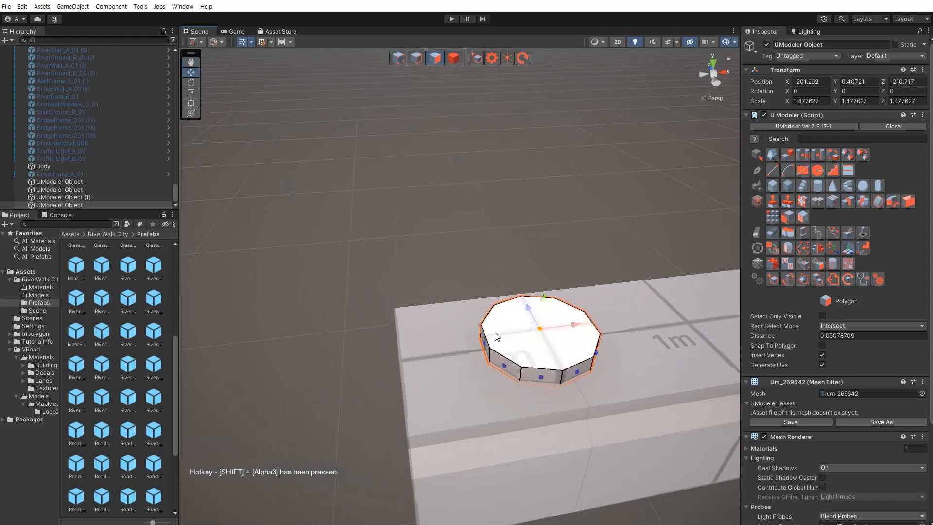
pyautogui.click(545, 310)
pyautogui.press('r')
pyautogui.keyDown('shift'); pyautogui.moveTo(540, 322); pyautogui.dragTo(544, 339); pyautogui.keyUp('shift')
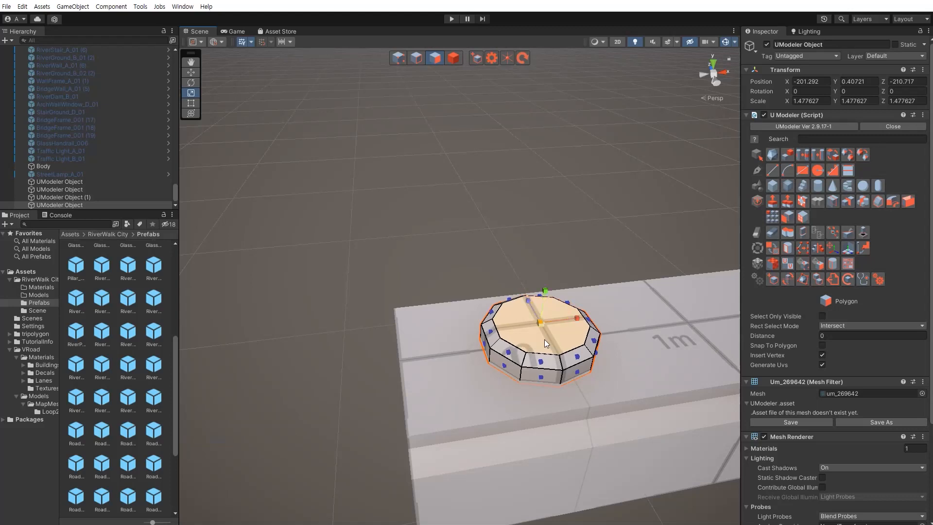
# - Raise the inset top face into a sloped, narrowing section above the cylinder's base
pyautogui.press('w')
pyautogui.moveTo(545, 300); pyautogui.dragTo(550, 333)
pyautogui.press('r')
pyautogui.press('w')
# - Extrude a further narrowing section from the top face and lower its end slightly to shape a bell
pyautogui.moveTo(549, 334); pyautogui.dragTo(541, 299, button='right')
pyautogui.keyDown('shift'); pyautogui.moveTo(541, 299); pyautogui.dragTo(552, 269); pyautogui.keyUp('shift')
pyautogui.press('r')
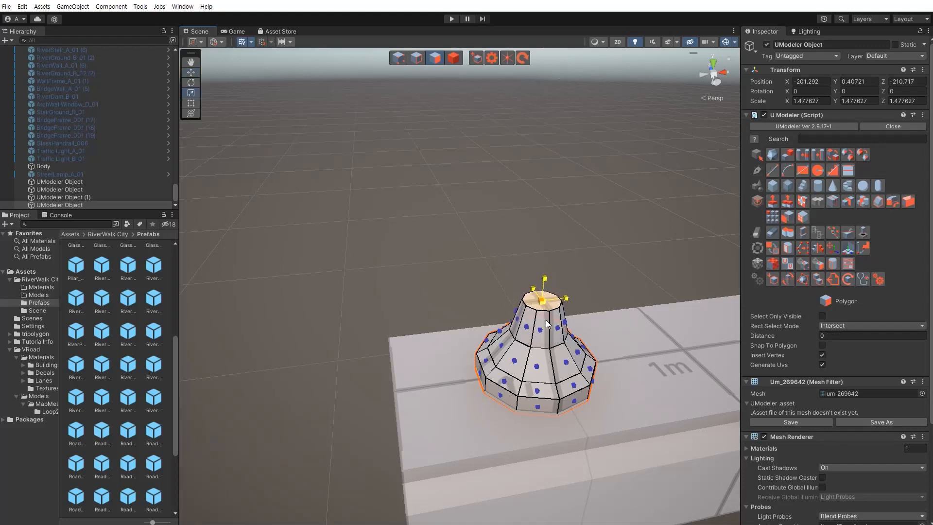
pyautogui.press('w')
pyautogui.moveTo(546, 321); pyautogui.dragTo(498, 252, button='right')
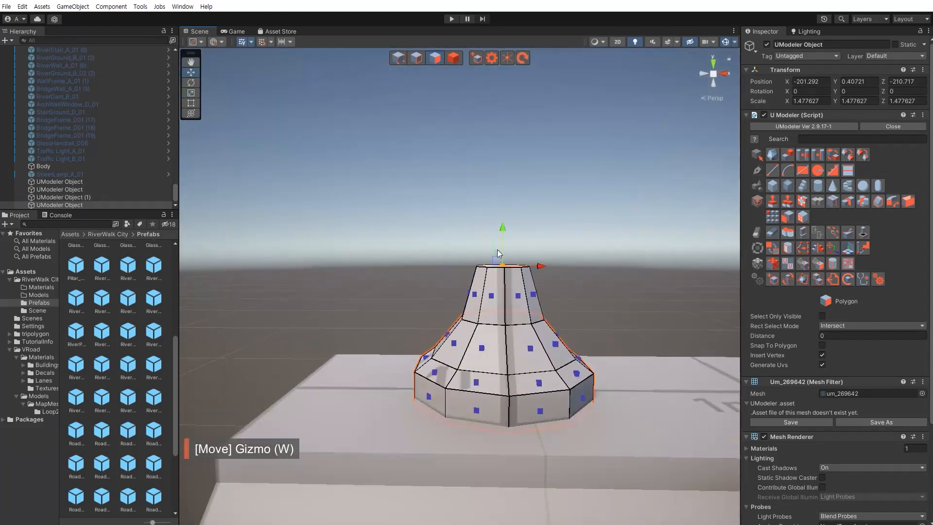
pyautogui.moveTo(502, 236); pyautogui.dragTo(506, 246)
# - Extrude the bell's top face upward into a short neck and widen its end slightly
pyautogui.scroll(-5, 491, 262)
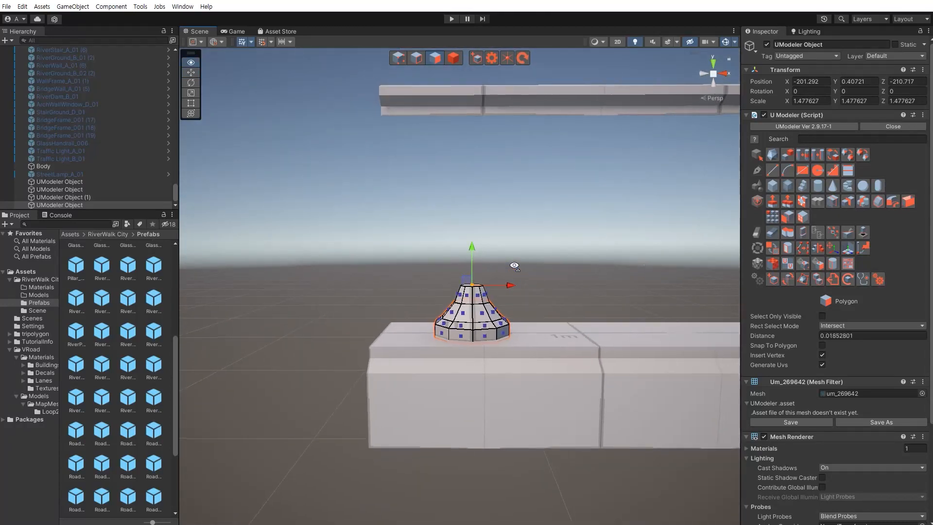
pyautogui.scroll(5, 488, 275)
pyautogui.keyDown('shift'); pyautogui.moveTo(485, 289); pyautogui.dragTo(494, 249); pyautogui.keyUp('shift')
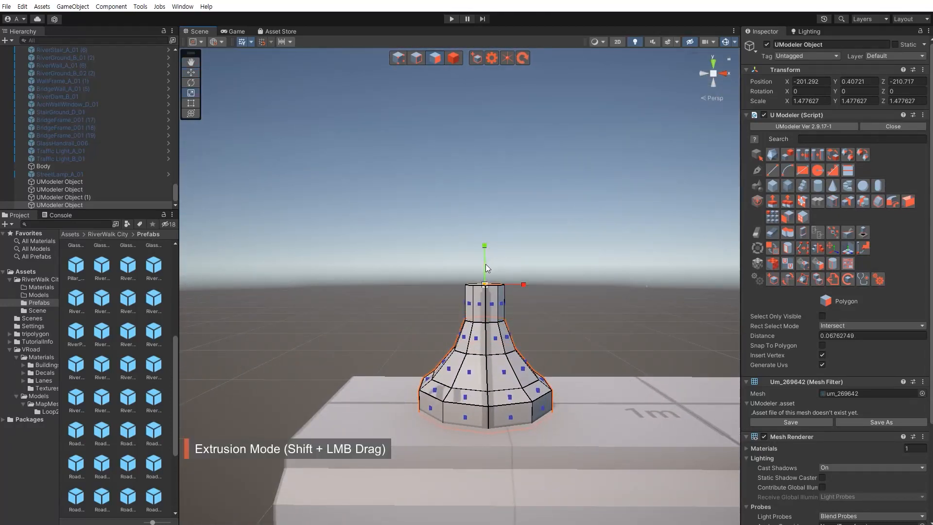
pyautogui.press('r')
pyautogui.moveTo(485, 284); pyautogui.dragTo(489, 178)
# - Try to extrude widening sections above the neck and finish them with a short straight rim
pyautogui.press('w')
pyautogui.press('r')
pyautogui.press('w')
pyautogui.press('r')
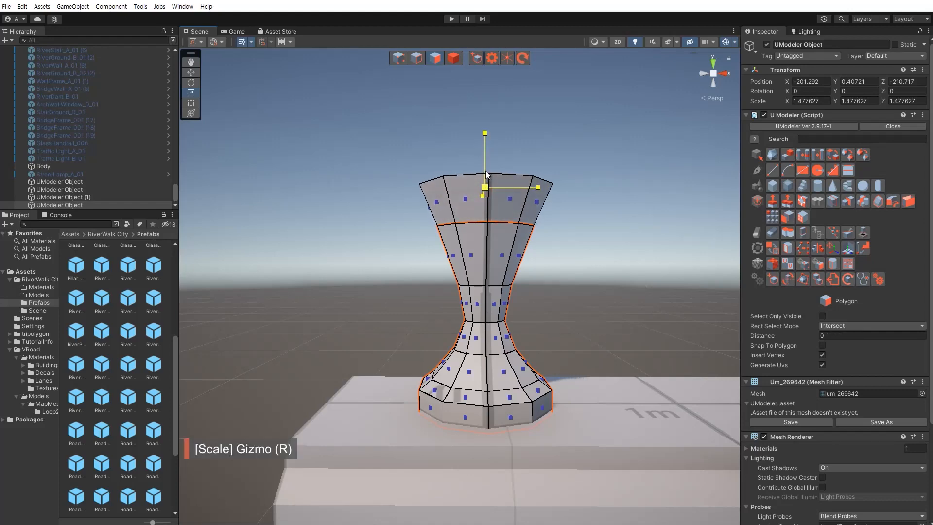
pyautogui.press('w')
pyautogui.moveTo(496, 192)
pyautogui.mouseDown(button='right')
pyautogui.moveTo(496, 210)
pyautogui.moveTo(488, 200)
pyautogui.mouseUp(button='right')
pyautogui.press('s')
pyautogui.press('w')
pyautogui.press('s')
pyautogui.moveTo(488, 201); pyautogui.dragTo(488, 257, button='middle')
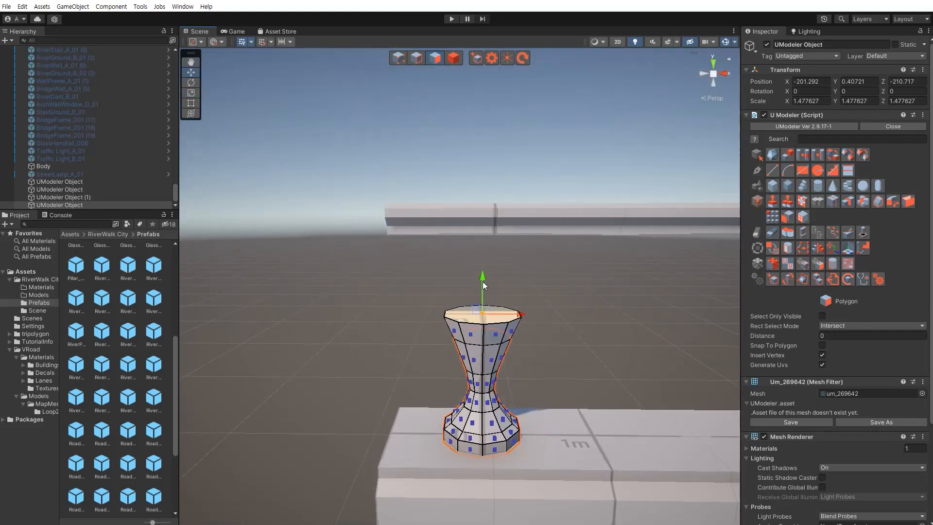
pyautogui.keyDown('shift'); pyautogui.moveTo(482, 281); pyautogui.dragTo(485, 261); pyautogui.keyUp('shift')
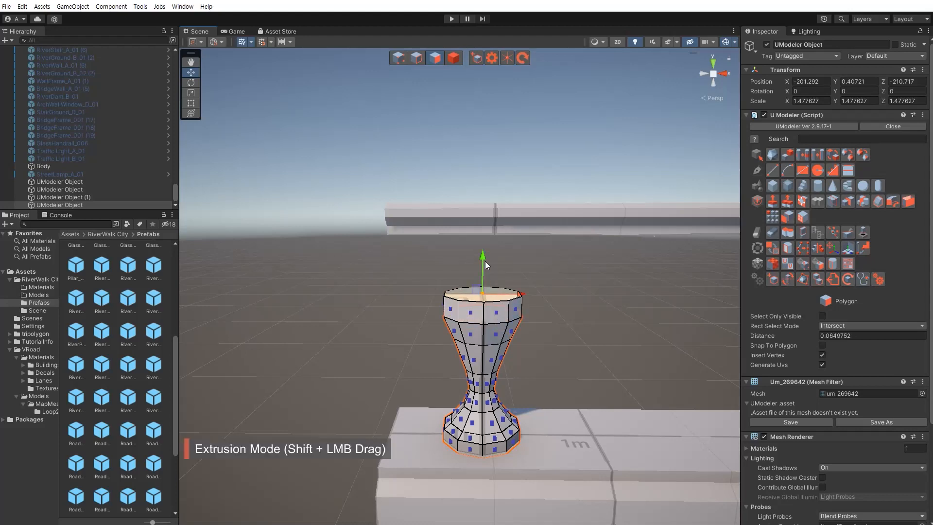
# - Undo the rim and the widening extrusions above the neck
pyautogui.moveTo(522, 292); pyautogui.dragTo(529, 299, button='right')
pyautogui.hotkey('ctrl', 'z')
pyautogui.hotkey('ctrl', 'z')
pyautogui.hotkey('ctrl', 'z')
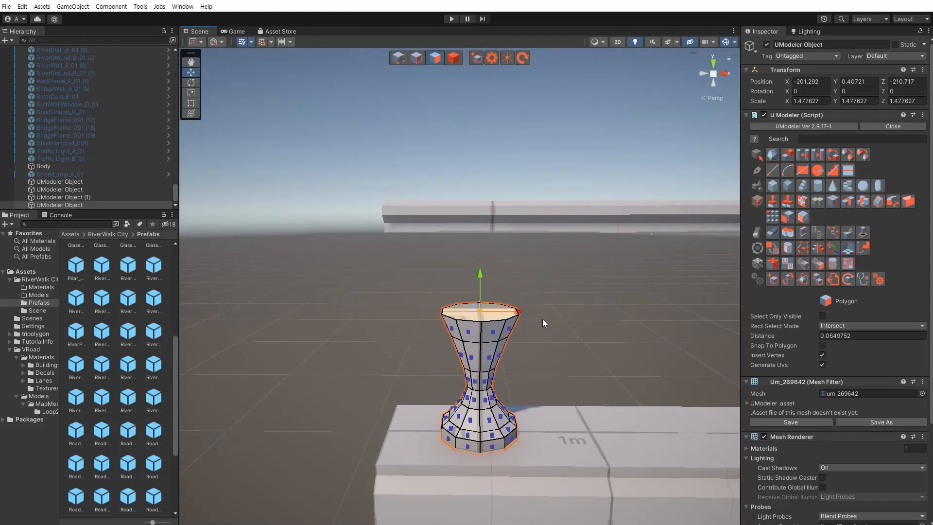
pyautogui.hotkey('ctrl', 'z')
pyautogui.hotkey('ctrl', 'z')
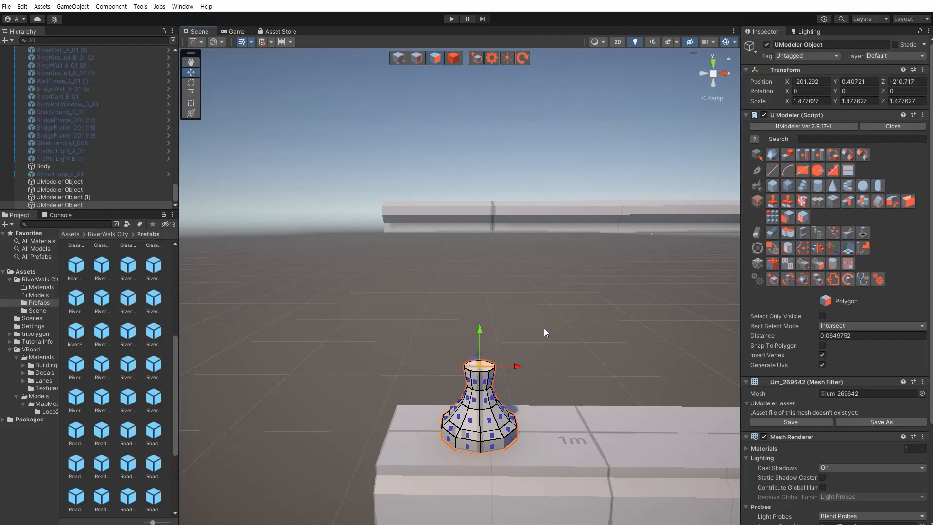
# - Lower the neck's top face along Y, and move the neck's two vertex rings down to shorten the bell
pyautogui.keyDown('alt'); pyautogui.moveTo(543, 328); pyautogui.dragTo(545, 325); pyautogui.keyUp('alt')
pyautogui.press('f')
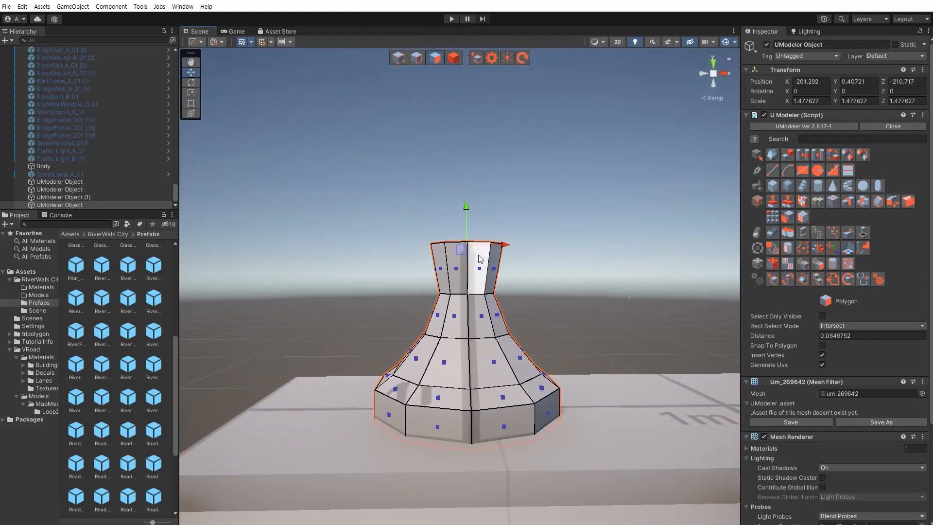
pyautogui.moveTo(465, 208); pyautogui.dragTo(473, 240)
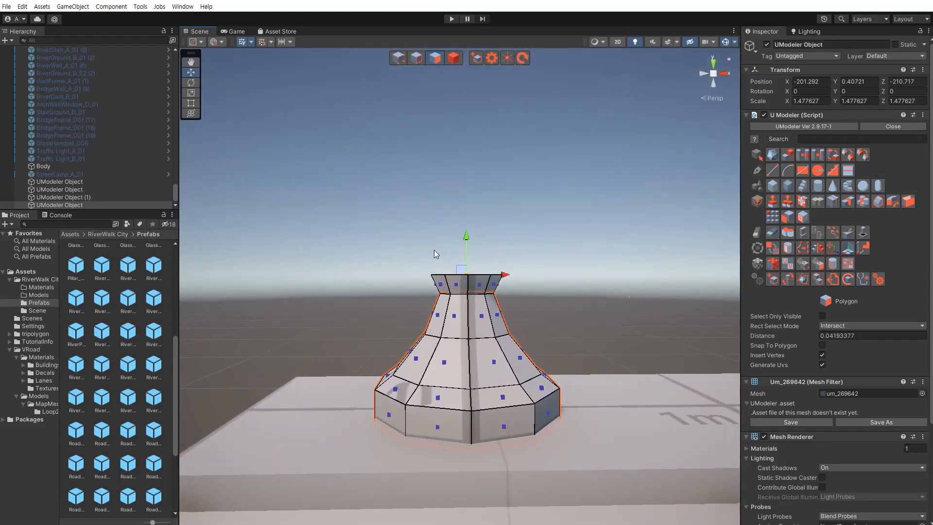
pyautogui.press('1')
pyautogui.moveTo(405, 249); pyautogui.dragTo(534, 307)
pyautogui.moveTo(470, 251); pyautogui.dragTo(471, 267)
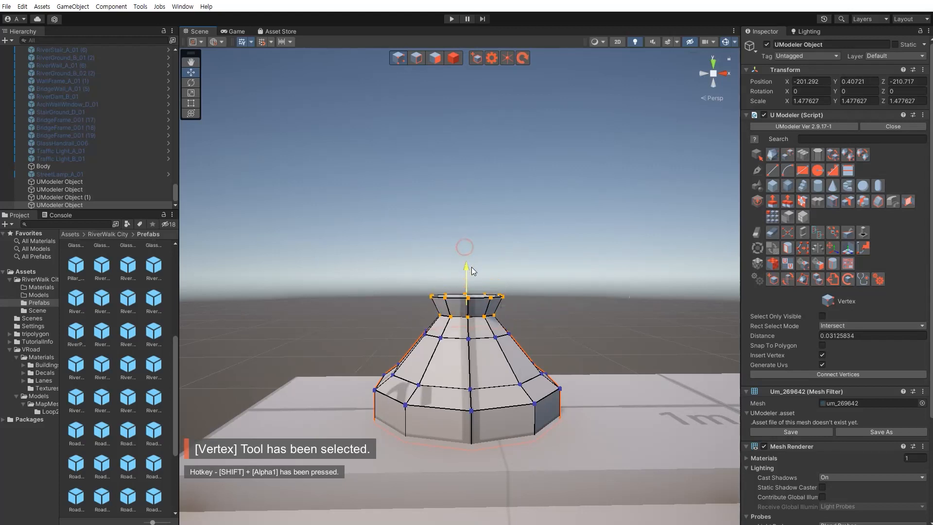
# - Select the neck's vertex rings together with the bell's upper ring and lower them slightly along Y
pyautogui.moveTo(375, 250); pyautogui.dragTo(565, 351)
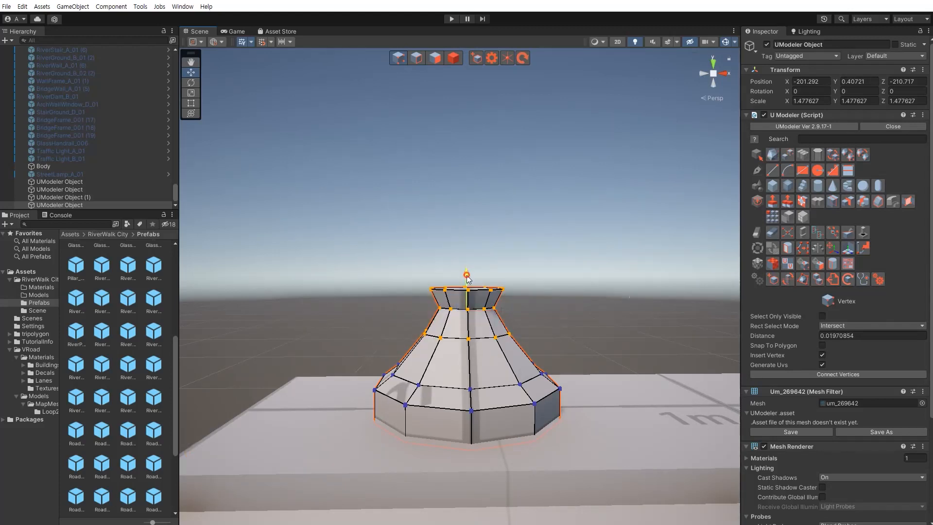
pyautogui.moveTo(466, 273); pyautogui.dragTo(468, 284)
pyautogui.click(553, 329)
pyautogui.keyDown('alt'); pyautogui.moveTo(553, 330); pyautogui.dragTo(533, 337); pyautogui.keyUp('alt')
# - Extrude the neck's top face upward in widening sections to form the baluster's belly, narrowing the uppermost end slightly
pyautogui.hotkey('shift', '3')
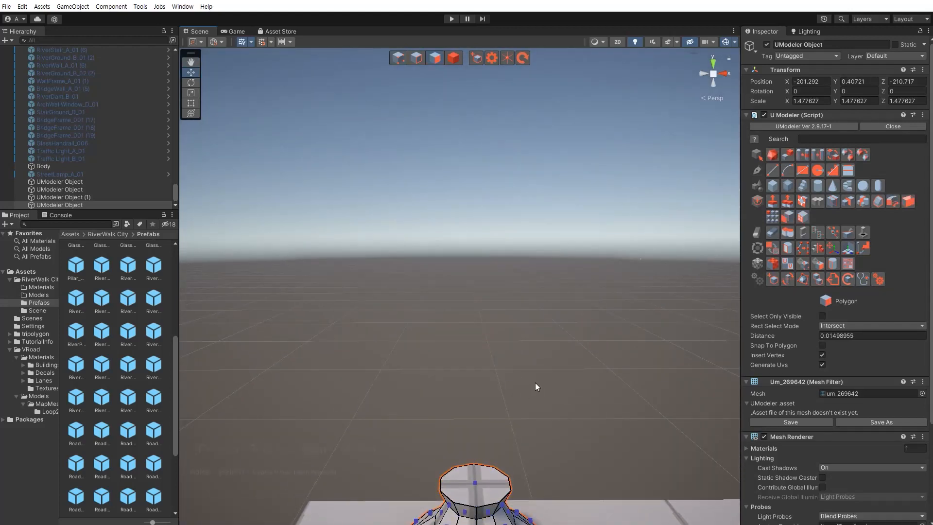
pyautogui.moveTo(535, 437); pyautogui.dragTo(522, 321, button='middle')
pyautogui.click(476, 348)
pyautogui.scroll(-3, 486, 357)
pyautogui.keyDown('alt'); pyautogui.moveTo(486, 359); pyautogui.dragTo(476, 234); pyautogui.keyUp('alt')
pyautogui.press('r')
pyautogui.press('w')
pyautogui.press('r')
pyautogui.press('r')
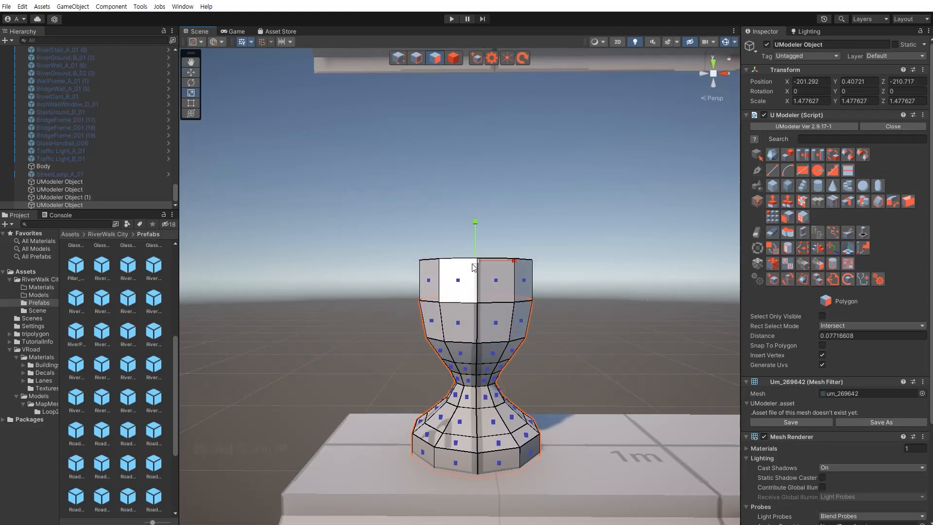
pyautogui.moveTo(479, 268); pyautogui.dragTo(480, 272)
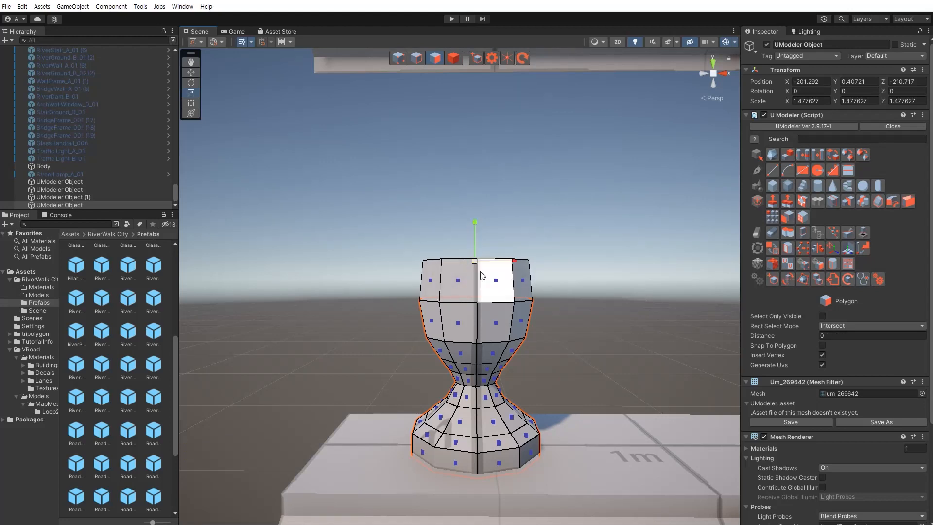
# - Extrude the belly's top face upward in further sections, scaling each end narrower to taper the upper body
pyautogui.press('w')
pyautogui.moveTo(474, 273); pyautogui.dragTo(476, 413, button='middle')
pyautogui.moveTo(477, 362)
pyautogui.keyDown('shift'); pyautogui.mouseDown()
pyautogui.moveTo(474, 328)
pyautogui.moveTo(479, 377)
pyautogui.mouseUp(); pyautogui.keyUp('shift')
pyautogui.press('r')
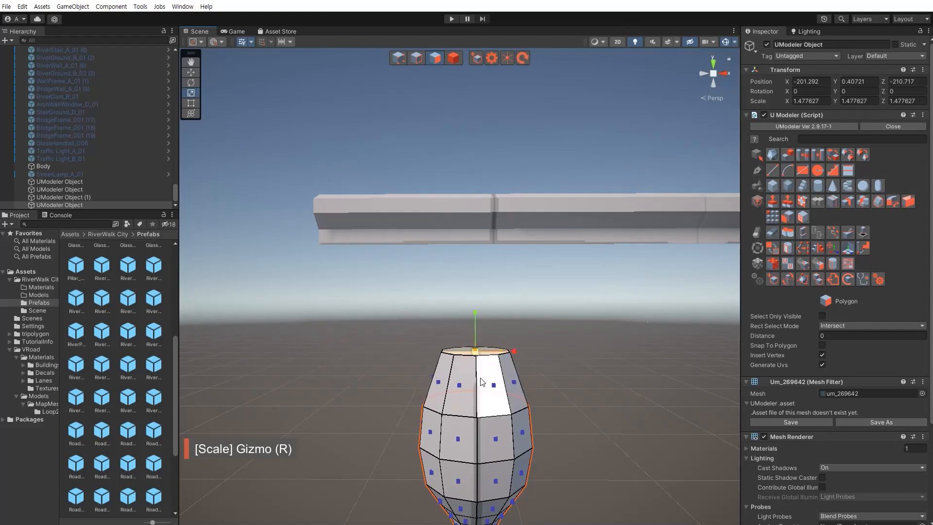
pyautogui.press('w')
pyautogui.moveTo(473, 325)
pyautogui.keyDown('shift'); pyautogui.mouseDown()
pyautogui.moveTo(479, 288)
pyautogui.moveTo(484, 333)
pyautogui.mouseUp(); pyautogui.keyUp('shift')
pyautogui.press('r')
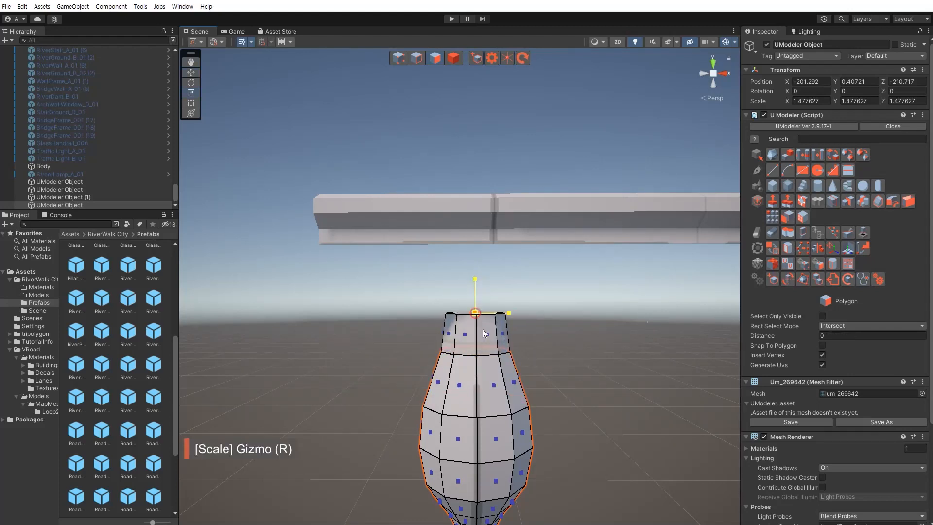
# - Extrude a slim neck above the tapered body and flare its end into a wide cap reaching the upper rail
pyautogui.press('w')
pyautogui.keyDown('shift'); pyautogui.moveTo(475, 287); pyautogui.dragTo(475, 244); pyautogui.keyUp('shift')
pyautogui.press('r')
pyautogui.press('r')
pyautogui.press('w')
pyautogui.press('r')
pyautogui.press('w')
pyautogui.press('r')
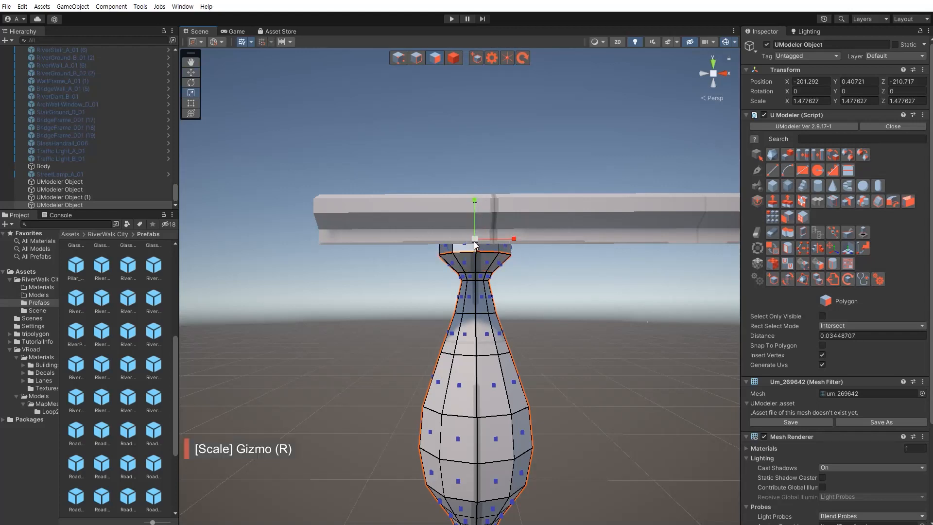
pyautogui.moveTo(479, 200); pyautogui.dragTo(479, 206)
pyautogui.press('w')
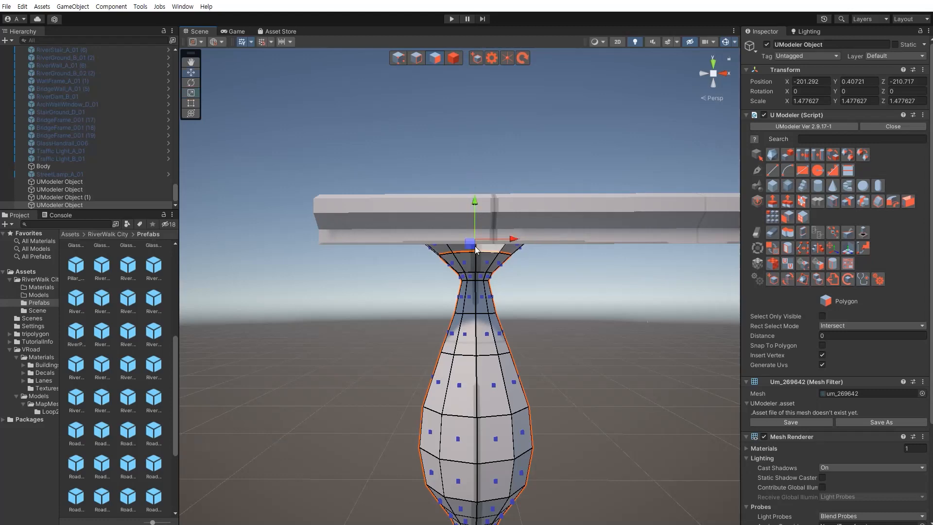
# - Scale the whole baluster down uniformly to about 1.034 and position it on the base beam at Y 0.425
pyautogui.moveTo(475, 246); pyautogui.dragTo(431, 330, button='right')
pyautogui.press('Escape')
pyautogui.press('r')
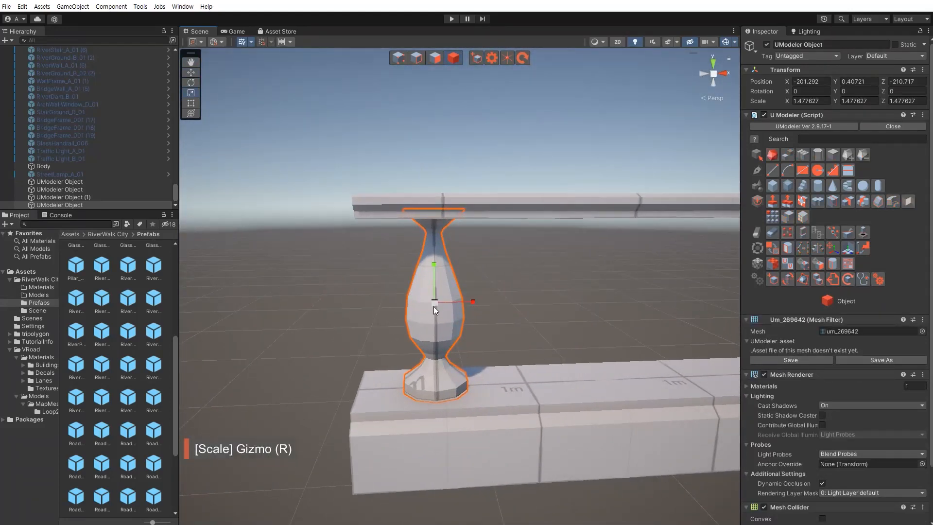
pyautogui.moveTo(434, 304); pyautogui.dragTo(442, 332)
pyautogui.press('w')
pyautogui.moveTo(442, 332); pyautogui.dragTo(464, 271, button='right')
pyautogui.moveTo(466, 227); pyautogui.dragTo(471, 254)
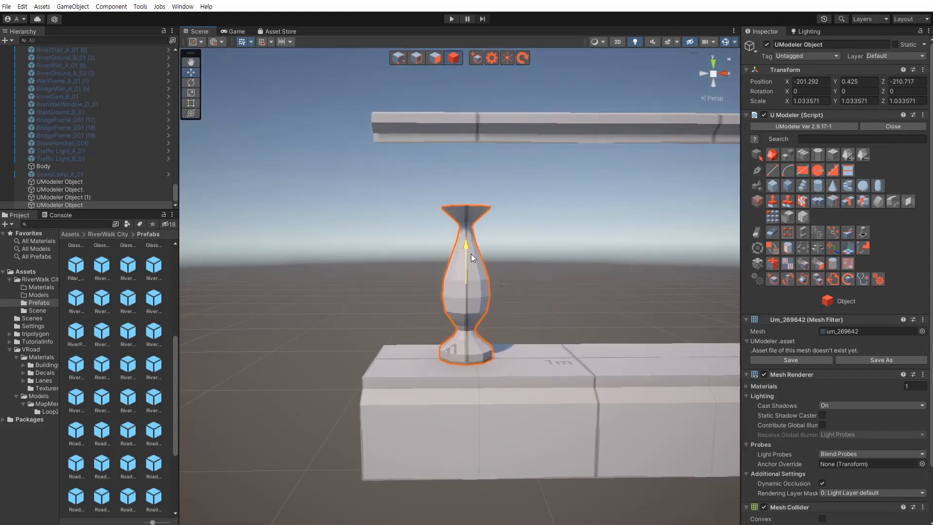
# - Select all vertices above the baluster's foot, set the handle position to Center, and stretch them upward along Y towards the upper rail
pyautogui.moveTo(471, 254); pyautogui.dragTo(392, 141, button='right')
pyautogui.hotkey('shift', '1')
pyautogui.moveTo(391, 141); pyautogui.dragTo(535, 311)
pyautogui.moveTo(535, 311); pyautogui.dragTo(618, 304, button='right')
pyautogui.press('s')
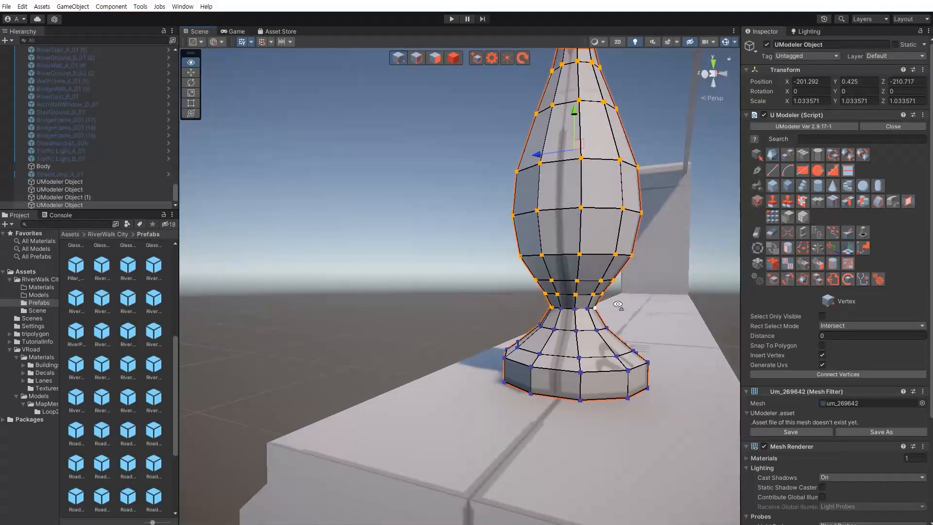
pyautogui.moveTo(500, 267); pyautogui.dragTo(621, 317)
pyautogui.moveTo(621, 317); pyautogui.dragTo(504, 333, button='right')
pyautogui.press('d')
pyautogui.press('e')
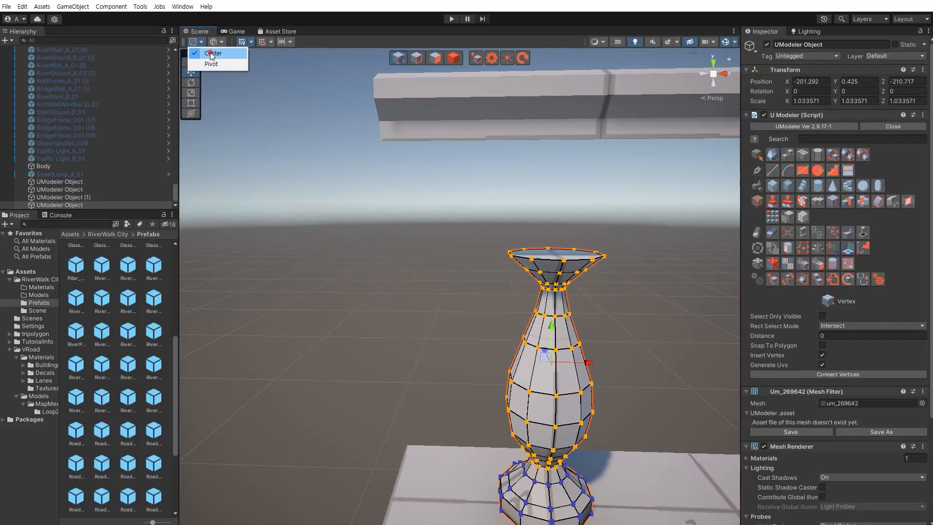
pyautogui.click(209, 53)
pyautogui.press('s')
pyautogui.moveTo(450, 247); pyautogui.dragTo(495, 324, button='right')
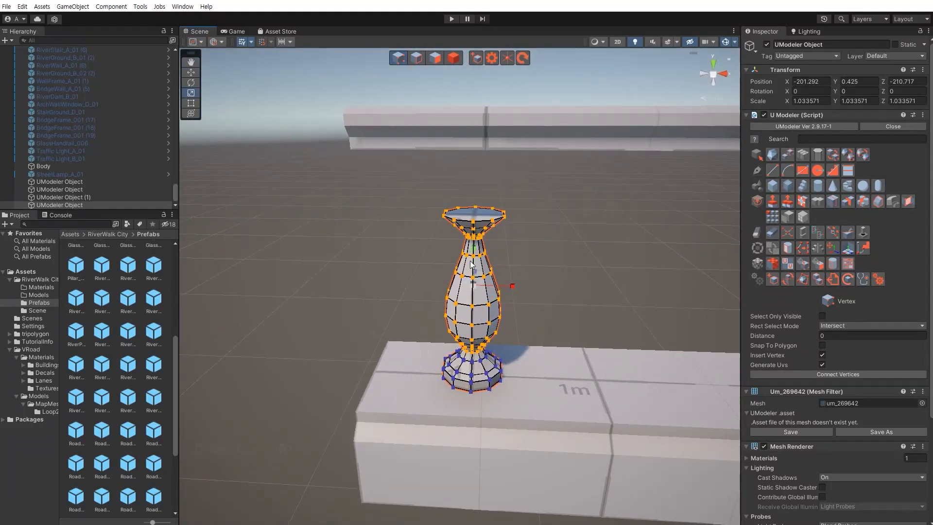
pyautogui.moveTo(473, 251); pyautogui.dragTo(483, 226)
pyautogui.press('w')
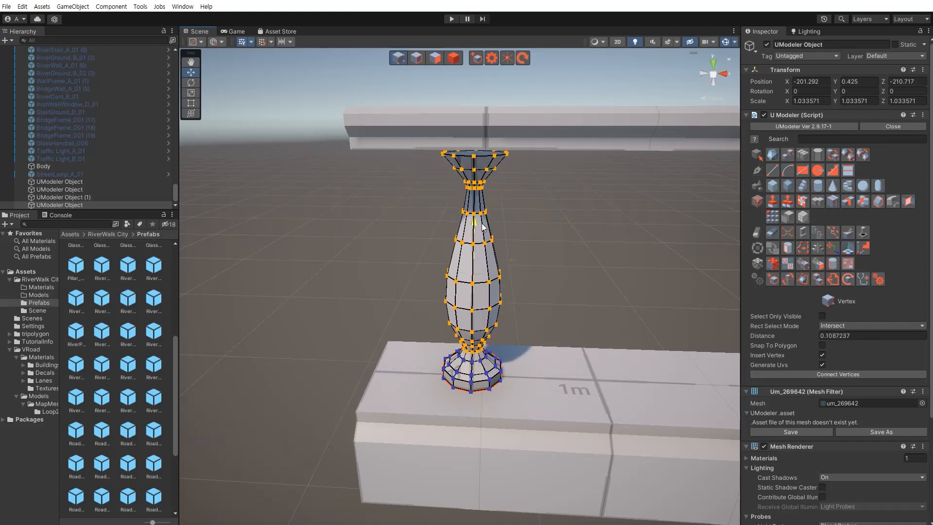
pyautogui.click(570, 265)
# - Slide the baluster out from between the rails along X to about -201.994
pyautogui.press('s')
pyautogui.moveTo(571, 265); pyautogui.dragTo(545, 231, button='right')
pyautogui.press('w')
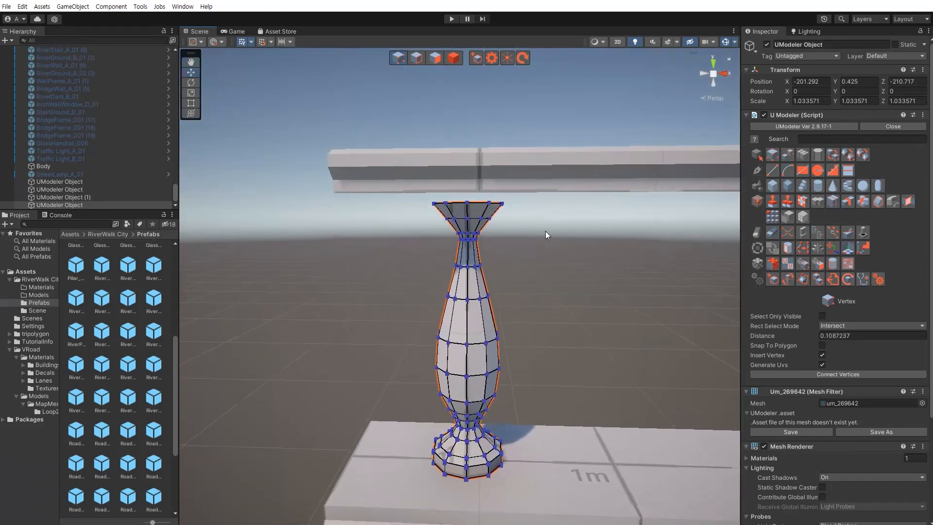
pyautogui.press('Escape')
pyautogui.keyDown('alt'); pyautogui.moveTo(519, 261); pyautogui.dragTo(382, 264); pyautogui.keyUp('alt')
pyautogui.press('e')
pyautogui.moveTo(409, 261); pyautogui.dragTo(446, 348, button='right')
pyautogui.press('s')
pyautogui.hotkey('ctrl', 'z')
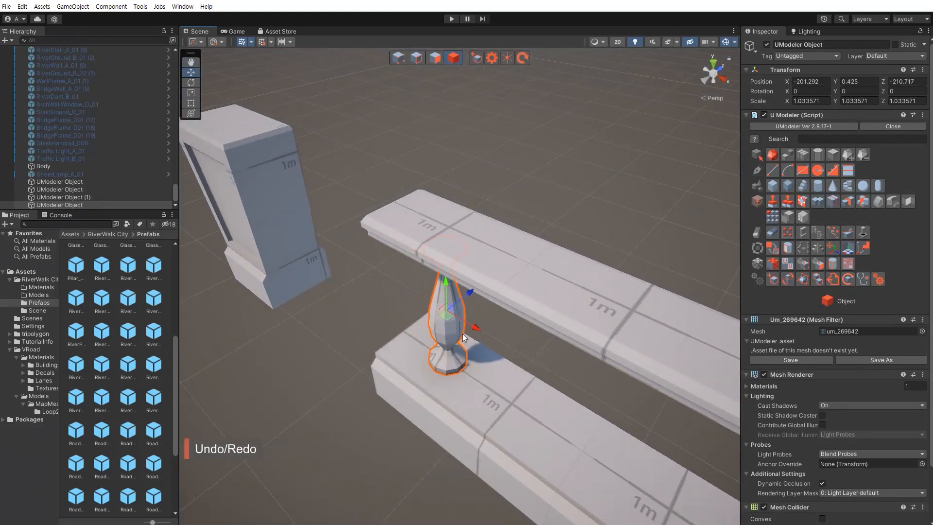
pyautogui.moveTo(475, 330); pyautogui.dragTo(403, 284)
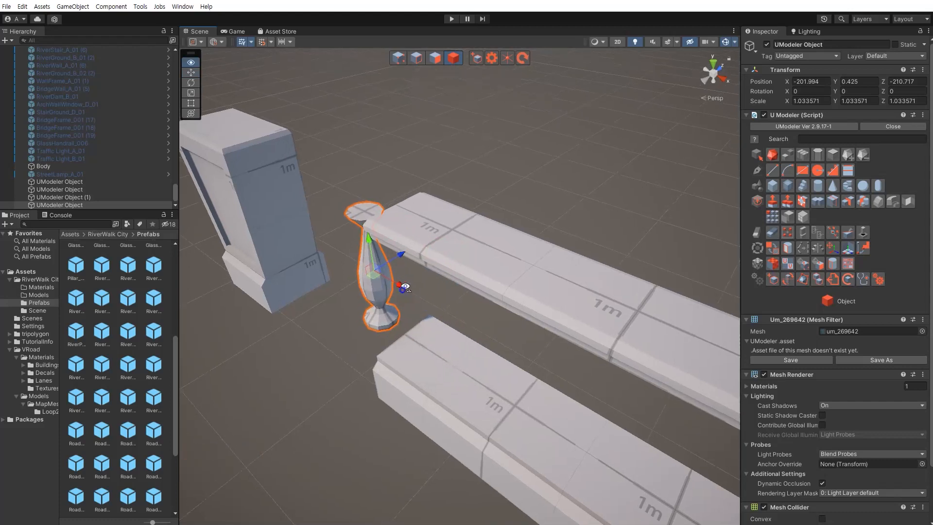
# - Extrude the baluster's top face upward by about 0.06 to give the flared cap a straight rim
pyautogui.press('f')
pyautogui.hotkey('shift', '3')
pyautogui.click(475, 239)
pyautogui.keyDown('shift'); pyautogui.moveTo(475, 238); pyautogui.dragTo(496, 203); pyautogui.keyUp('shift')
pyautogui.click(548, 307)
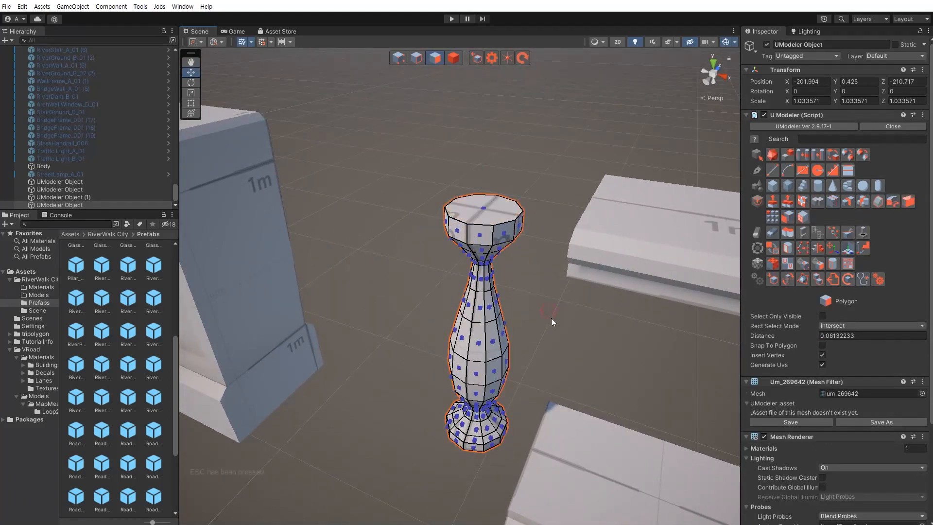
# - Delete the polygon closing the top of the baluster's cap
pyautogui.hotkey('shift', '4')
pyautogui.click(555, 335)
pyautogui.click(479, 352)
pyautogui.press('s')
pyautogui.moveTo(475, 332); pyautogui.dragTo(493, 337, button='right')
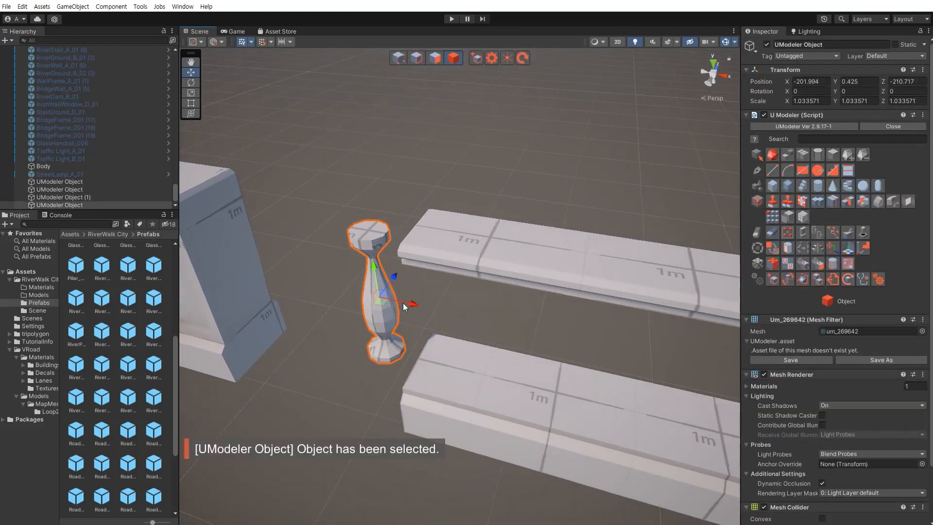
pyautogui.hotkey('shift', '3')
pyautogui.click(367, 237)
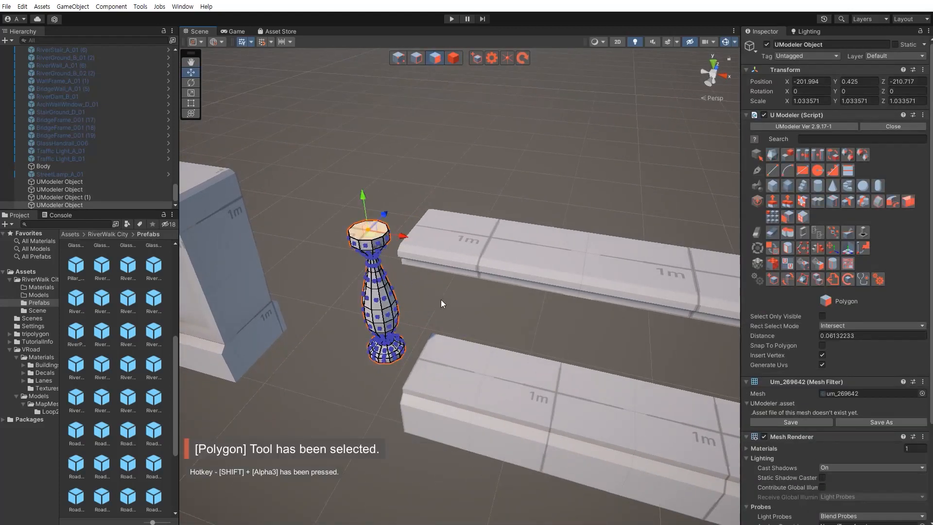
pyautogui.press('Delete')
pyautogui.click(439, 309)
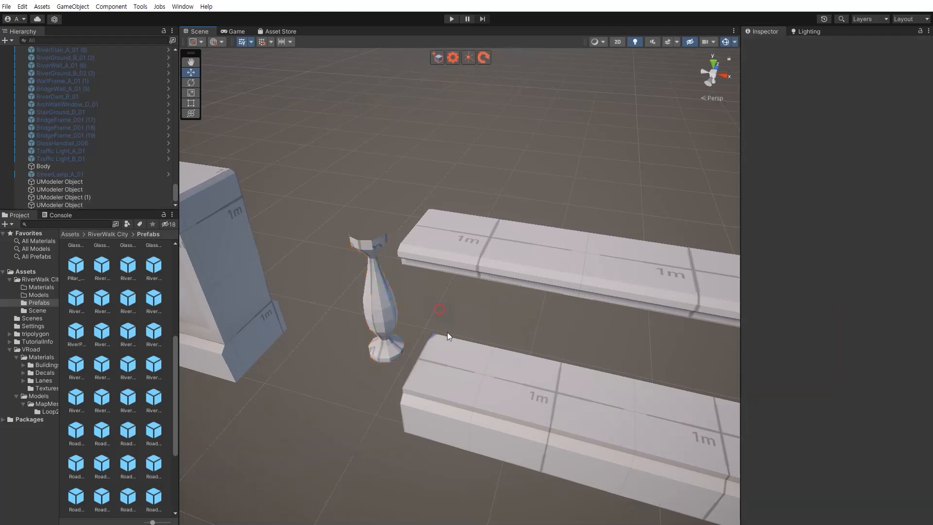
# - Delete the polygon closing the underside of the baluster's foot
pyautogui.press('q')
pyautogui.moveTo(447, 333); pyautogui.dragTo(437, 250, button='right')
pyautogui.press('w')
pyautogui.click(477, 266)
pyautogui.press('q')
pyautogui.moveTo(486, 290)
pyautogui.mouseDown(button='right')
pyautogui.moveTo(495, 281)
pyautogui.moveTo(462, 285)
pyautogui.moveTo(472, 352)
pyautogui.moveTo(368, 319)
pyautogui.mouseUp(button='right')
pyautogui.hotkey('shift', '3')
pyautogui.press('Delete')
pyautogui.press('Escape')
# - Move the baluster back between the rails along X to about -201.183
pyautogui.click(464, 347)
pyautogui.press('s')
pyautogui.press('e')
pyautogui.click(440, 342)
pyautogui.moveTo(288, 284); pyautogui.dragTo(364, 261)
pyautogui.keyDown('alt'); pyautogui.moveTo(364, 260); pyautogui.dragTo(473, 285, button='right'); pyautogui.keyUp('alt')
pyautogui.keyDown('alt'); pyautogui.moveTo(473, 285); pyautogui.dragTo(418, 292); pyautogui.keyUp('alt')
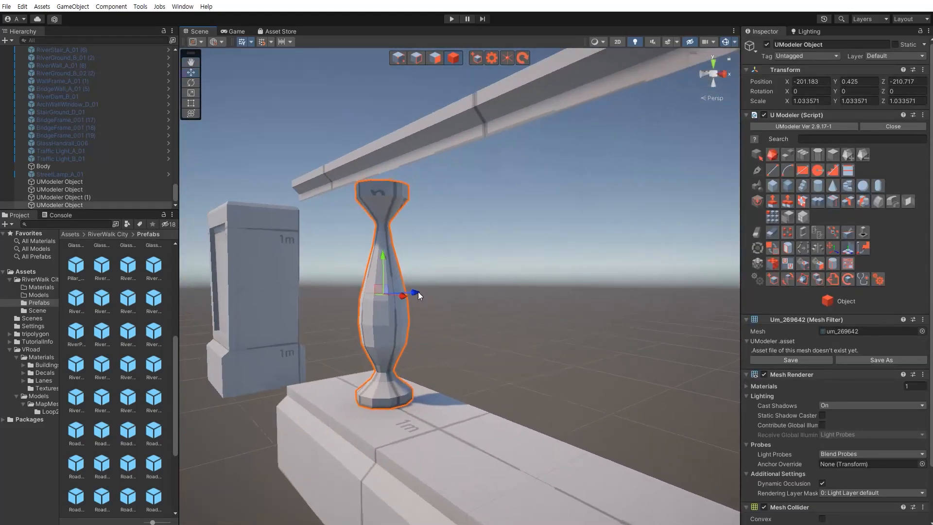
# - Bridge the two long lower edges of the upper rail to close its open underside
pyautogui.click(408, 152)
pyautogui.hotkey('shift', '2')
pyautogui.keyDown('alt'); pyautogui.moveTo(445, 182); pyautogui.dragTo(382, 180); pyautogui.keyUp('alt')
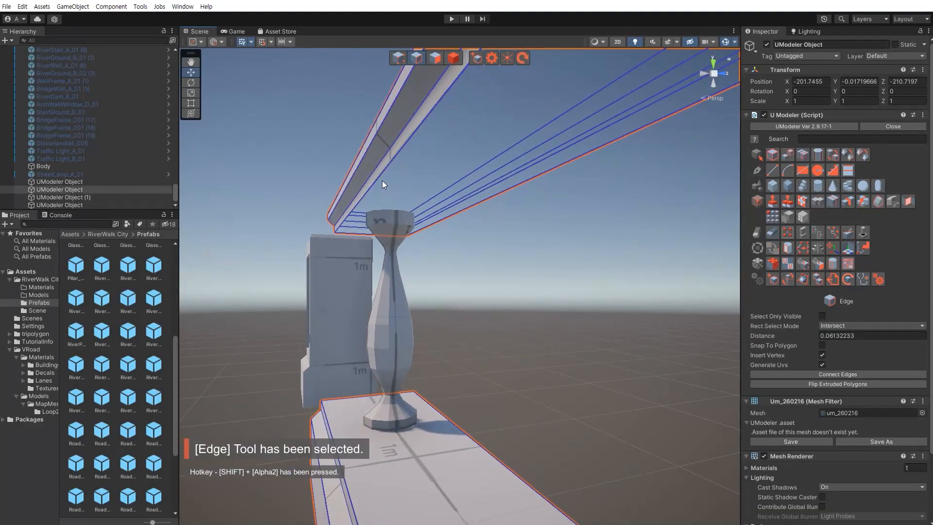
pyautogui.keyDown('shift'); pyautogui.click(502, 200); pyautogui.keyUp('shift')
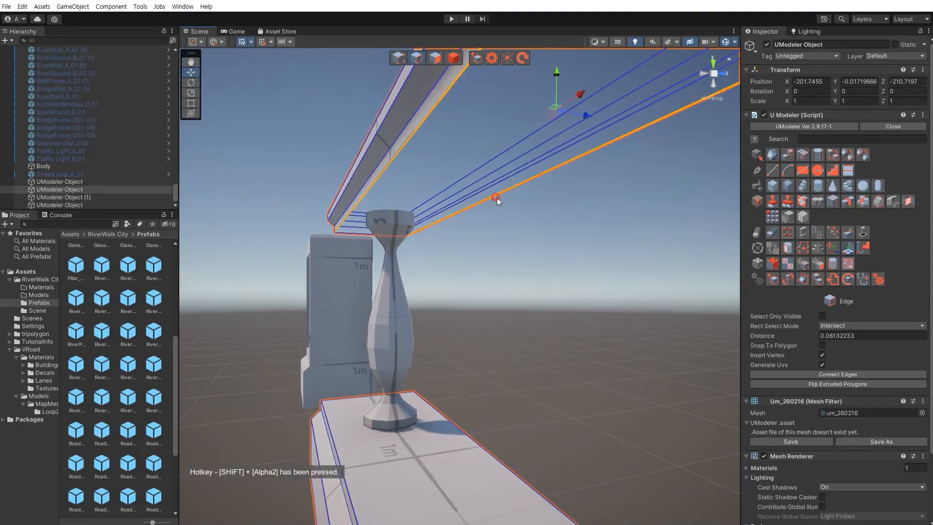
pyautogui.click(907, 202)
pyautogui.keyDown('alt'); pyautogui.moveTo(471, 263); pyautogui.dragTo(386, 232); pyautogui.keyUp('alt')
pyautogui.press('Escape')
# - Try scaling the baluster and sliding it along the base beam, and undo both changes
pyautogui.scroll(5, 356, 282)
pyautogui.scroll(-3, 437, 262)
pyautogui.click(446, 259)
pyautogui.click(353, 277)
pyautogui.press('r')
pyautogui.hotkey('ctrl', 'z')
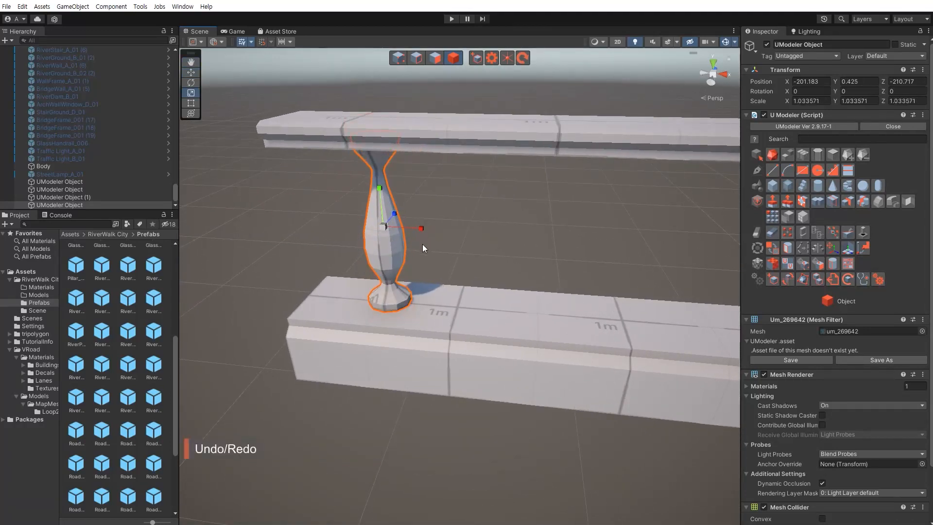
pyautogui.press('w')
pyautogui.scroll(-5, 432, 244)
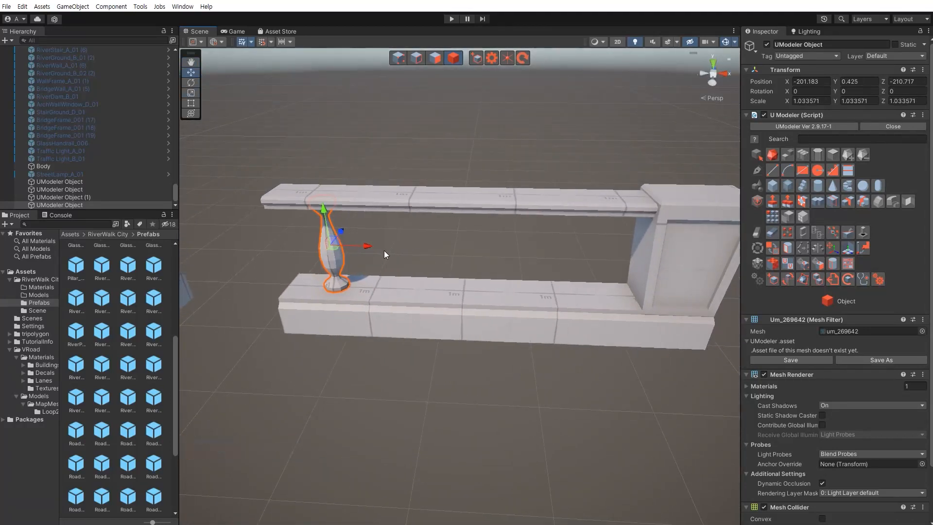
pyautogui.moveTo(363, 248); pyautogui.dragTo(621, 265)
pyautogui.hotkey('ctrl', 'z')
# - Duplicate the baluster repeatedly along X to form a row of seven between the rails
pyautogui.hotkey('ctrl', 'd')
pyautogui.keyDown('shift'); pyautogui.click(333, 258); pyautogui.keyUp('shift')
pyautogui.hotkey('ctrl', 'd')
pyautogui.hotkey('ctrl', 'd')
pyautogui.click(545, 275)
pyautogui.hotkey('ctrl', 'd')
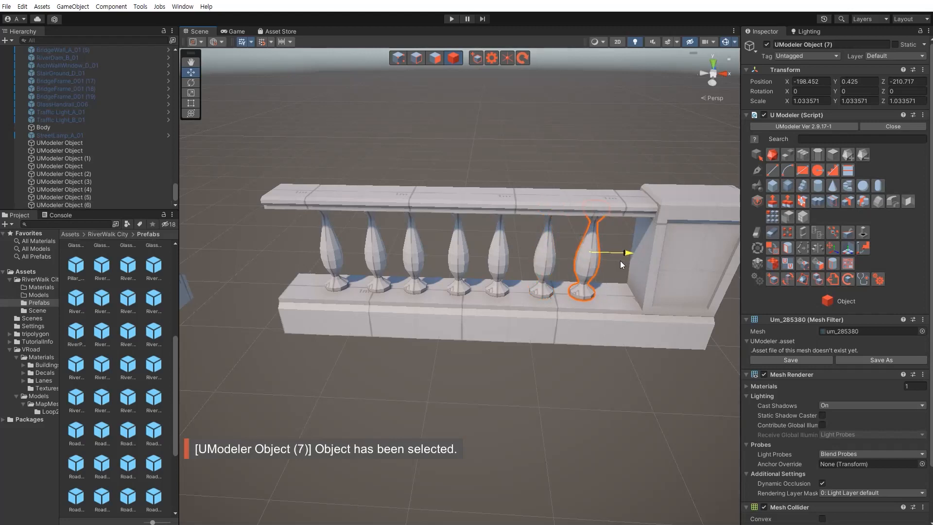
# - Select all seven balusters and combine them into a single object
pyautogui.click(468, 387)
pyautogui.press('s')
pyautogui.moveTo(498, 383); pyautogui.dragTo(500, 321, button='right')
pyautogui.press('w')
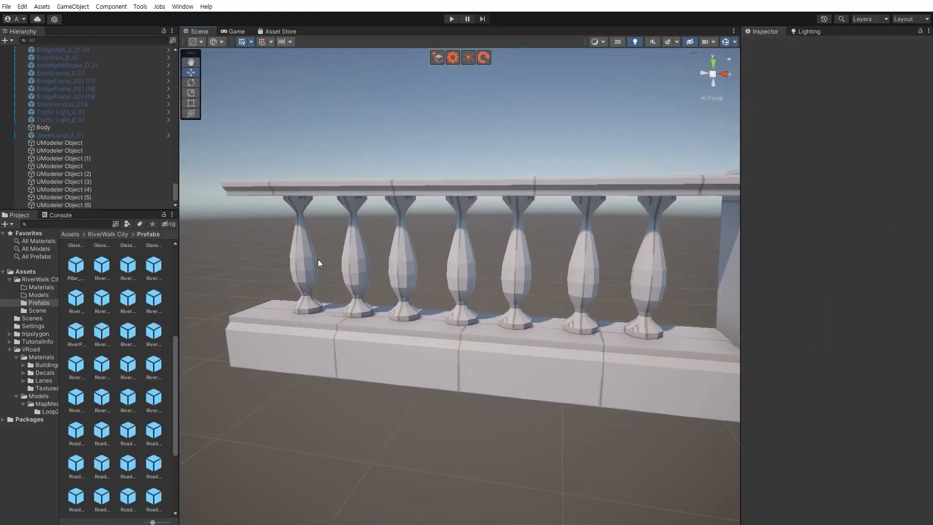
pyautogui.click(298, 264)
pyautogui.moveTo(260, 243); pyautogui.dragTo(661, 279)
pyautogui.click(656, 279)
pyautogui.keyDown('shift'); pyautogui.click(572, 277); pyautogui.keyUp('shift')
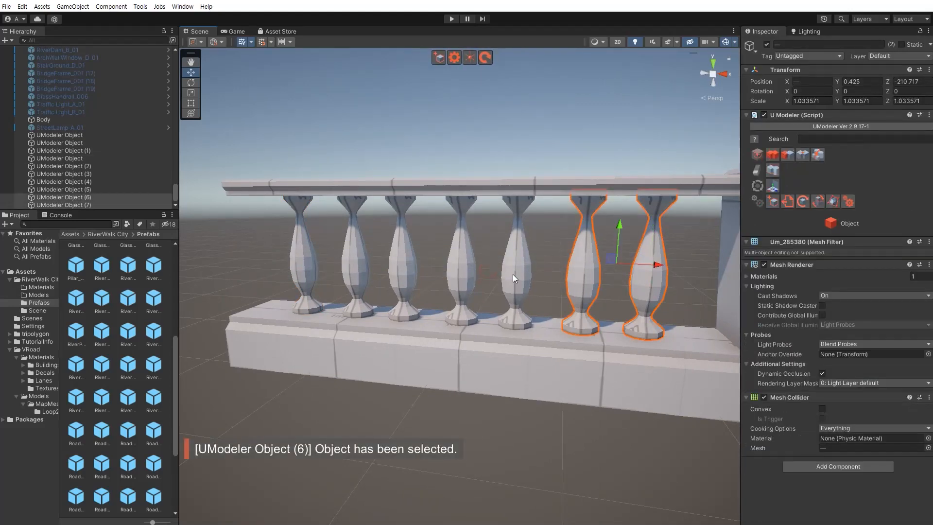
pyautogui.keyDown('shift'); pyautogui.click(512, 274); pyautogui.keyUp('shift')
pyautogui.keyDown('shift'); pyautogui.click(459, 272); pyautogui.keyUp('shift')
pyautogui.keyDown('shift'); pyautogui.click(399, 270); pyautogui.keyUp('shift')
pyautogui.keyDown('shift'); pyautogui.click(348, 268); pyautogui.keyUp('shift')
pyautogui.keyDown('shift'); pyautogui.click(305, 266); pyautogui.keyUp('shift')
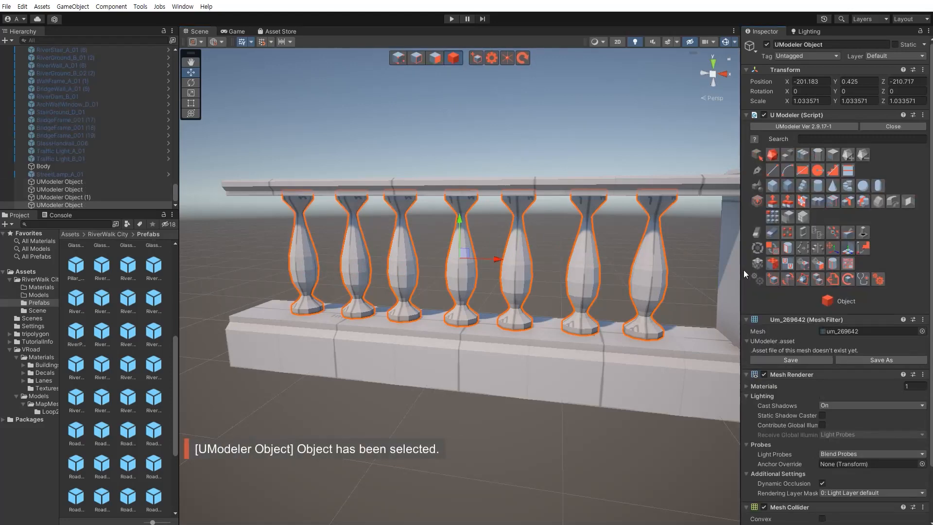
# - Assign all polygons of the combined balusters to a new smoothing group slot
pyautogui.click(830, 266)
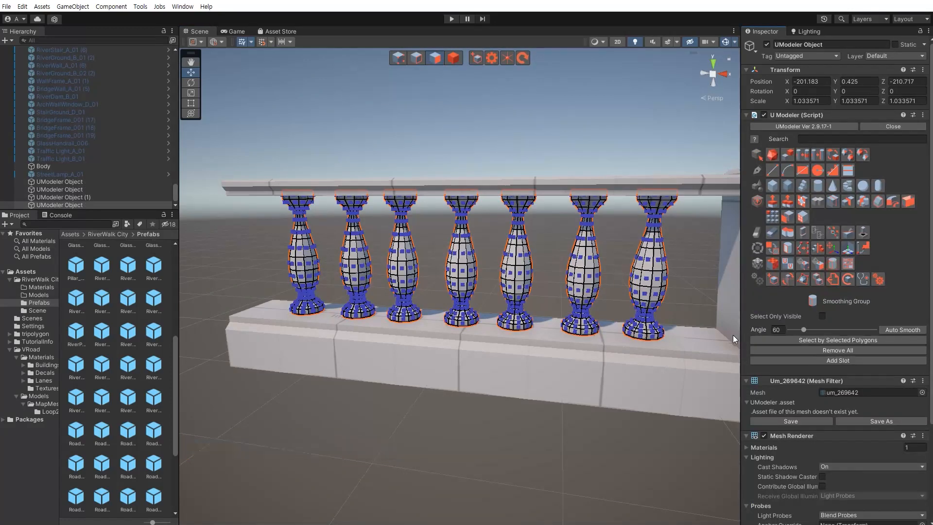
pyautogui.press('f')
pyautogui.moveTo(626, 343); pyautogui.dragTo(239, 157)
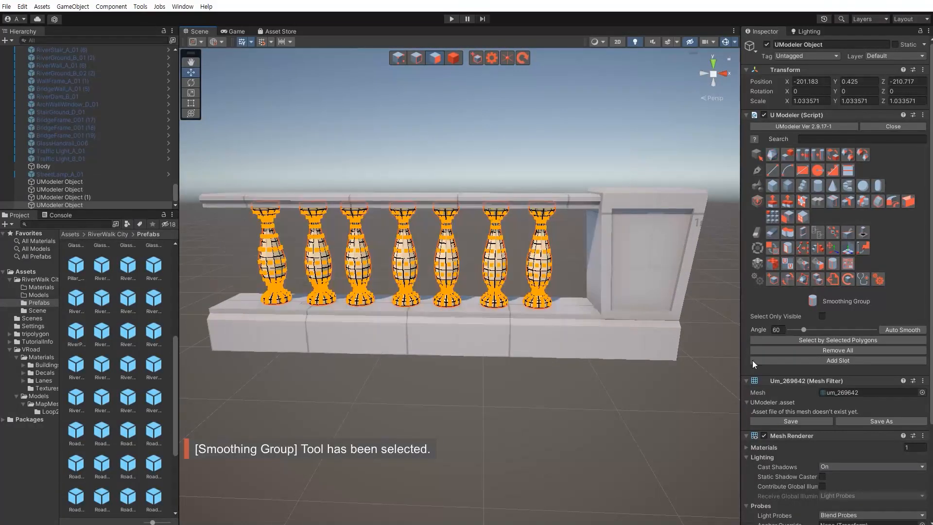
pyautogui.click(791, 360)
pyautogui.click(578, 408)
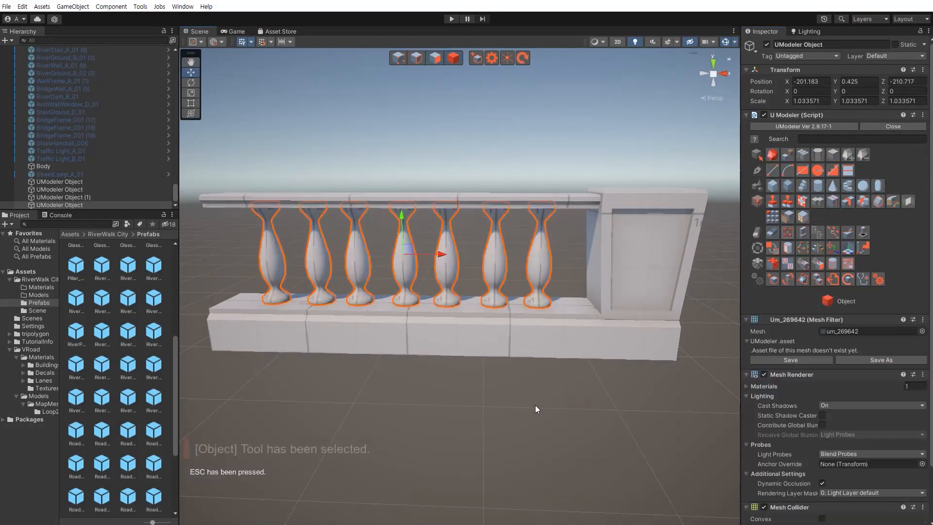
pyautogui.click(535, 404)
# - Inspect the smoothed balusters up close and the whole balustrade from a distance
pyautogui.keyDown('alt'); pyautogui.moveTo(535, 403); pyautogui.dragTo(505, 356); pyautogui.keyUp('alt')
pyautogui.press('s')
pyautogui.moveTo(505, 355); pyautogui.dragTo(416, 290, button='right')
pyautogui.press('w')
pyautogui.press('w')
pyautogui.scroll(-10, 439, 294)
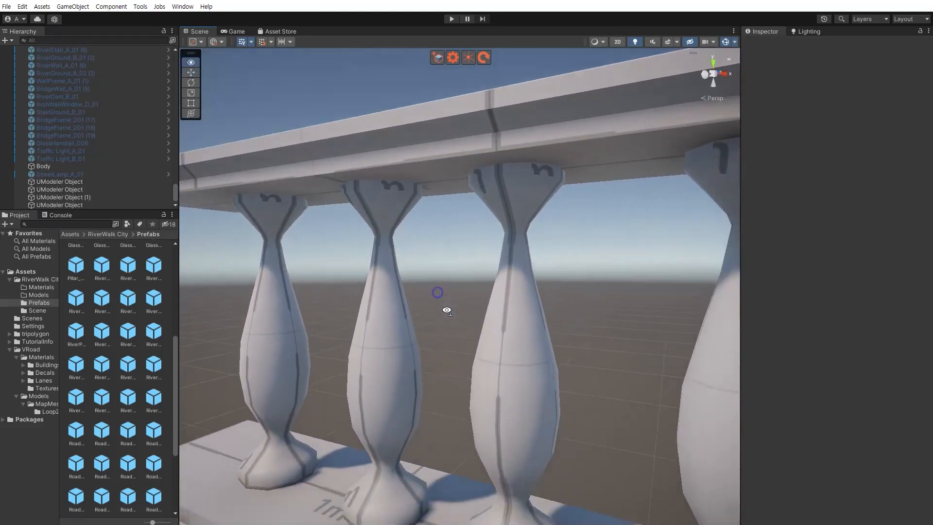
pyautogui.keyDown('alt'); pyautogui.moveTo(472, 350); pyautogui.dragTo(505, 350); pyautogui.keyUp('alt')
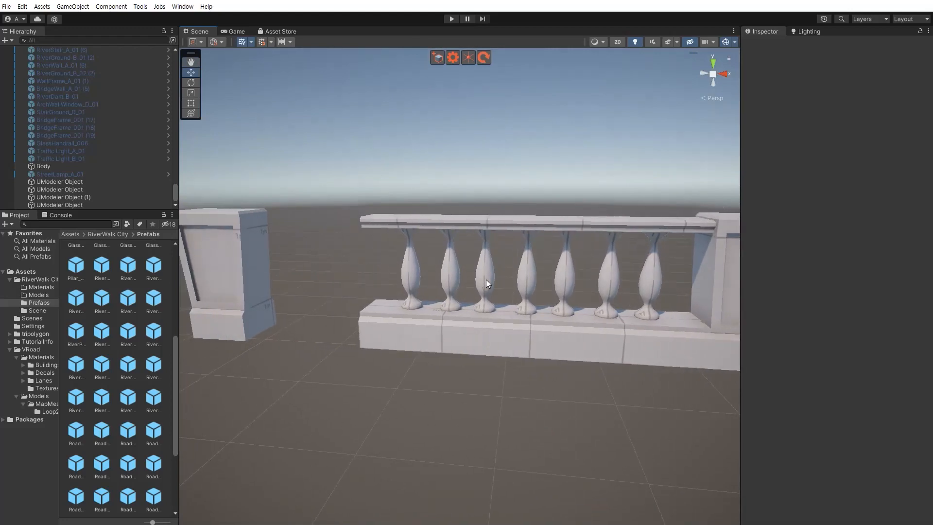
# - Clear the balusters' existing smoothing group and auto-smooth all their polygons with an angle of 60
pyautogui.click(486, 279)
pyautogui.keyDown('alt'); pyautogui.moveTo(486, 282); pyautogui.dragTo(503, 307); pyautogui.keyUp('alt')
pyautogui.scroll(-3, 491, 326)
pyautogui.scroll(4, 490, 324)
pyautogui.scroll(-3, 495, 300)
pyautogui.hotkey('shift', '3')
pyautogui.moveTo(253, 211); pyautogui.dragTo(686, 406)
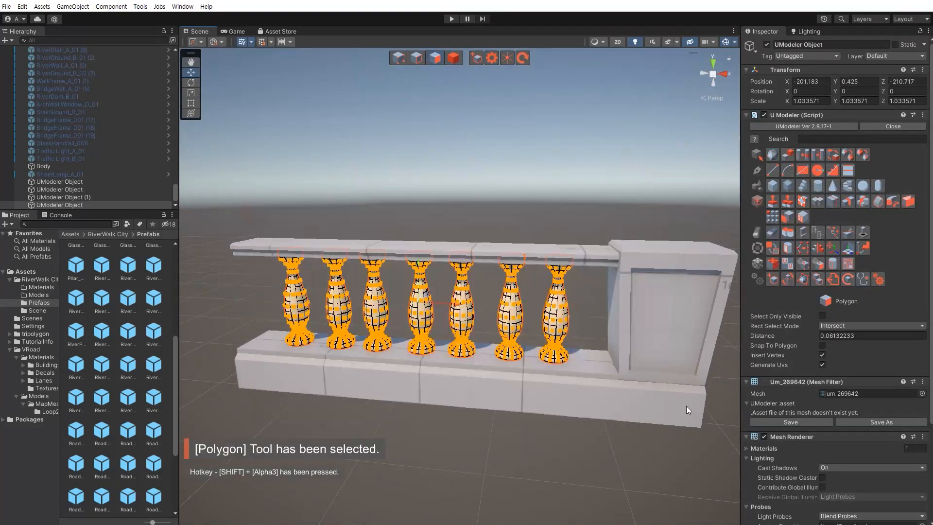
pyautogui.click(832, 263)
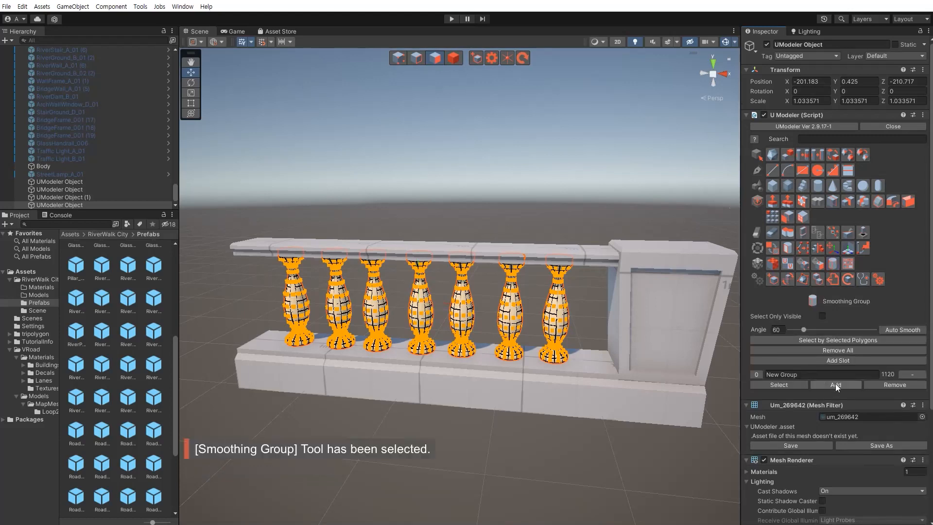
pyautogui.click(837, 349)
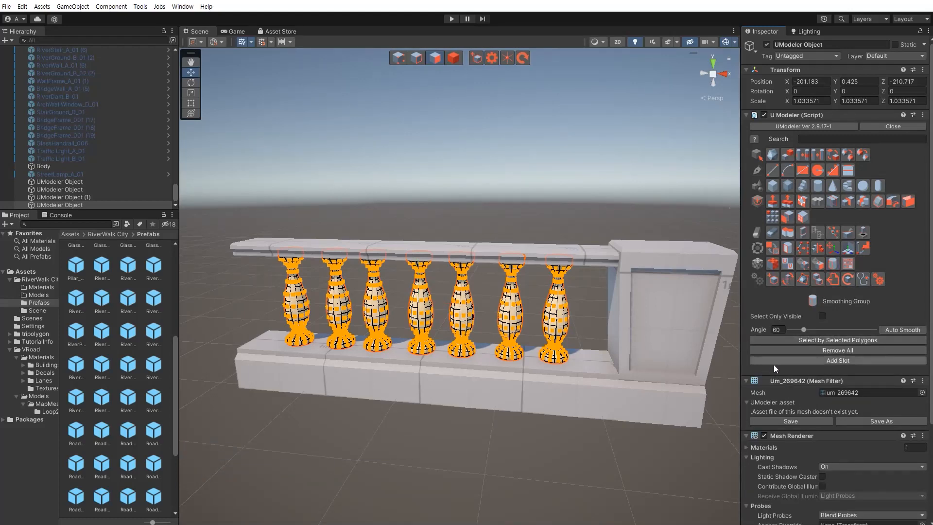
pyautogui.click(894, 328)
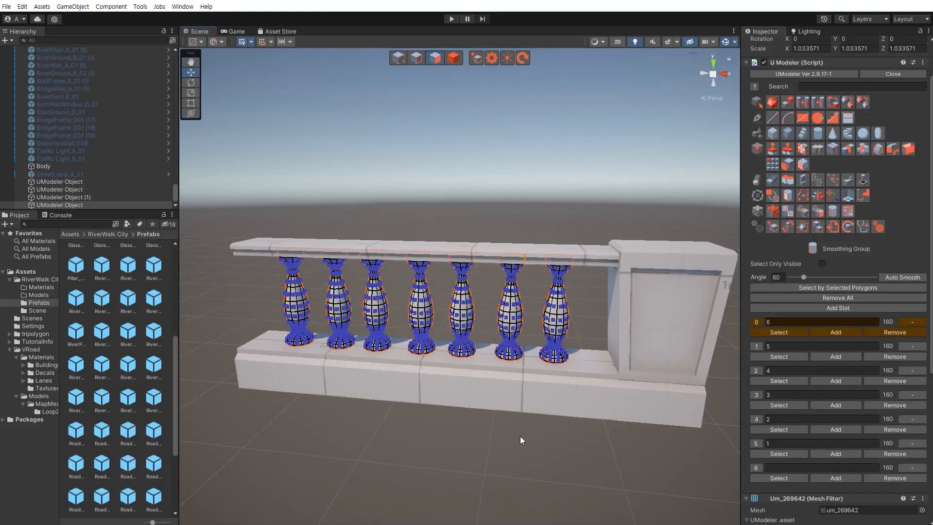
# - Inspect the auto-smoothed balusters and the polygons around their feet up close
pyautogui.click(504, 453)
pyautogui.click(495, 465)
pyautogui.scroll(5, 436, 417)
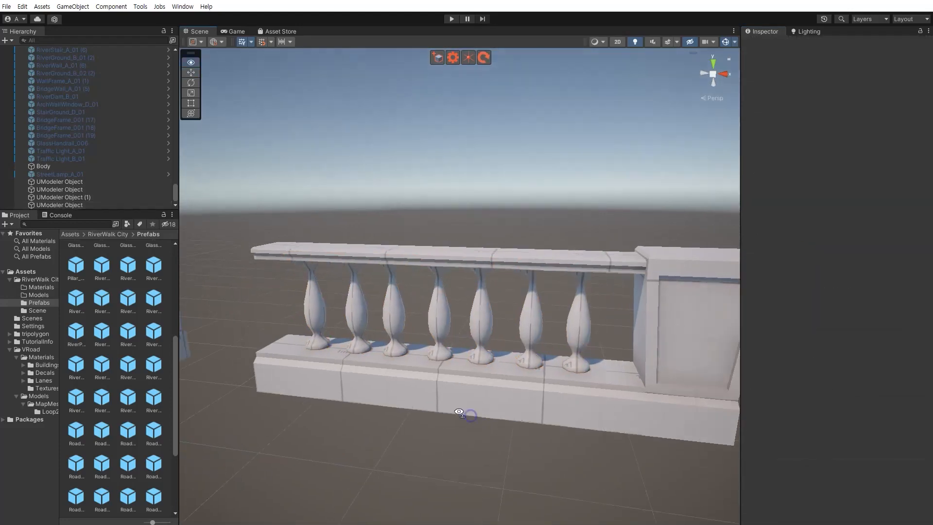
pyautogui.click(467, 313)
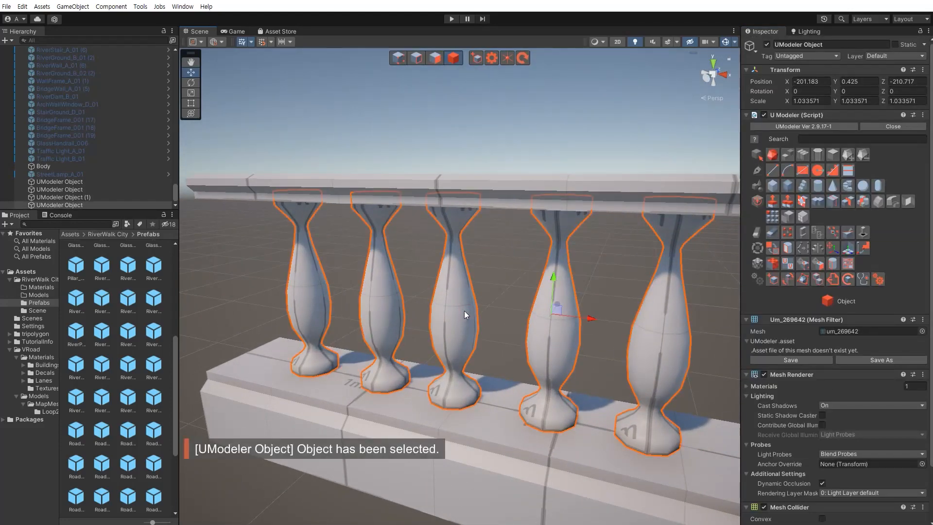
pyautogui.keyDown('alt'); pyautogui.moveTo(464, 310); pyautogui.dragTo(465, 308); pyautogui.keyUp('alt')
pyautogui.hotkey('shift', '3')
pyautogui.scroll(3, 462, 310)
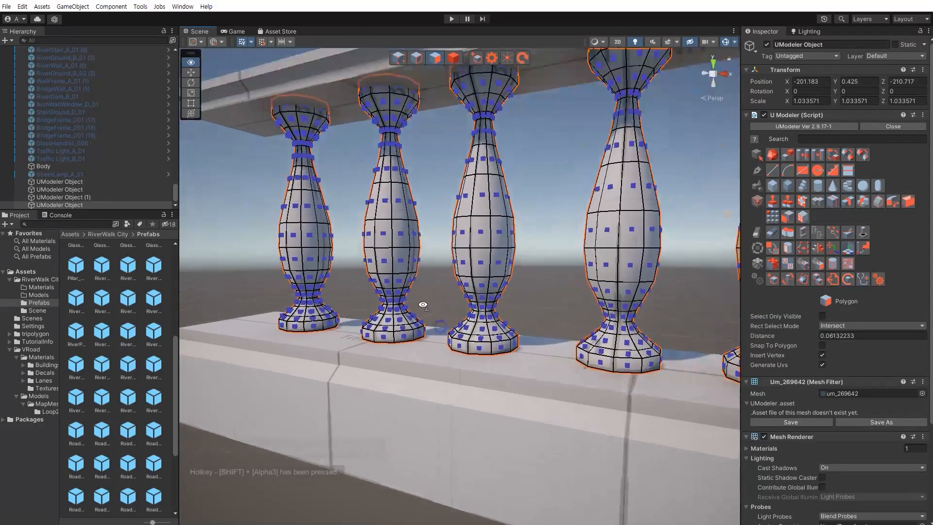
pyautogui.moveTo(463, 305); pyautogui.dragTo(455, 310, button='right')
pyautogui.scroll(5, 392, 338)
pyautogui.scroll(-4, 394, 339)
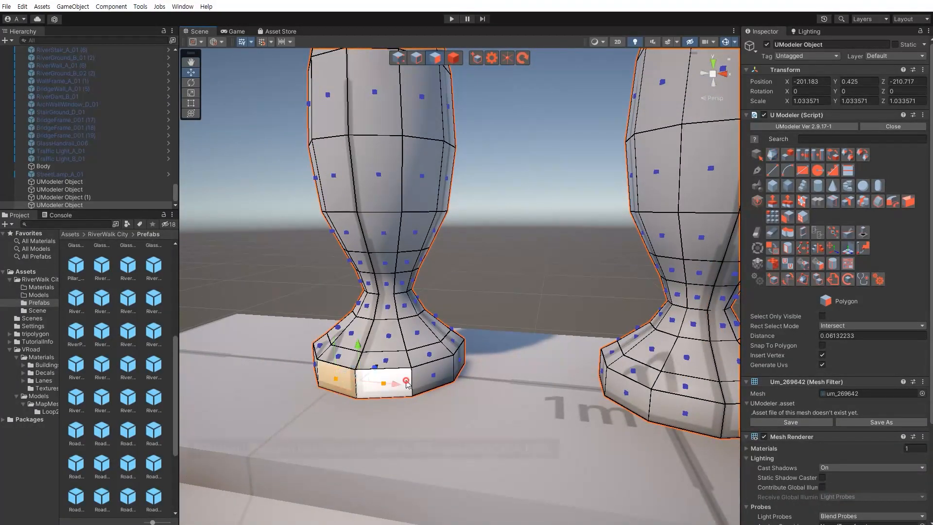
pyautogui.click(493, 322)
pyautogui.moveTo(493, 278); pyautogui.dragTo(501, 282, button='right')
pyautogui.press('s')
pyautogui.press('d')
pyautogui.press('Escape')
pyautogui.click(392, 401)
pyautogui.press('a')
pyautogui.moveTo(519, 366)
pyautogui.mouseDown(button='right')
pyautogui.moveTo(496, 365)
pyautogui.moveTo(506, 356)
pyautogui.mouseUp(button='right')
pyautogui.press('w')
pyautogui.click(440, 299)
pyautogui.moveTo(440, 300); pyautogui.dragTo(444, 303, button='right')
pyautogui.press('a')
pyautogui.press('s')
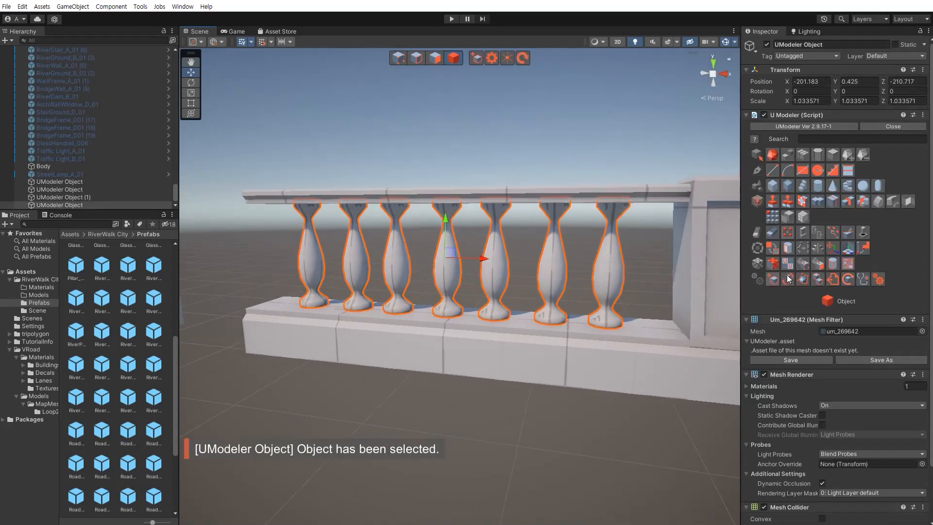
# - Remove all smoothing groups from the combined balusters
pyautogui.click(839, 263)
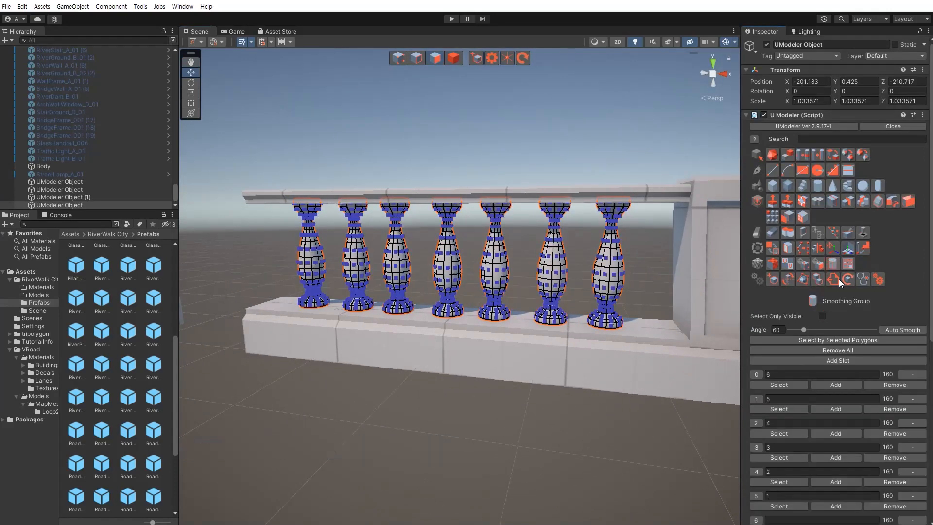
pyautogui.click(831, 351)
pyautogui.click(480, 418)
pyautogui.press('w')
pyautogui.moveTo(480, 417); pyautogui.dragTo(481, 363, button='right')
pyautogui.scroll(-4, 430, 356)
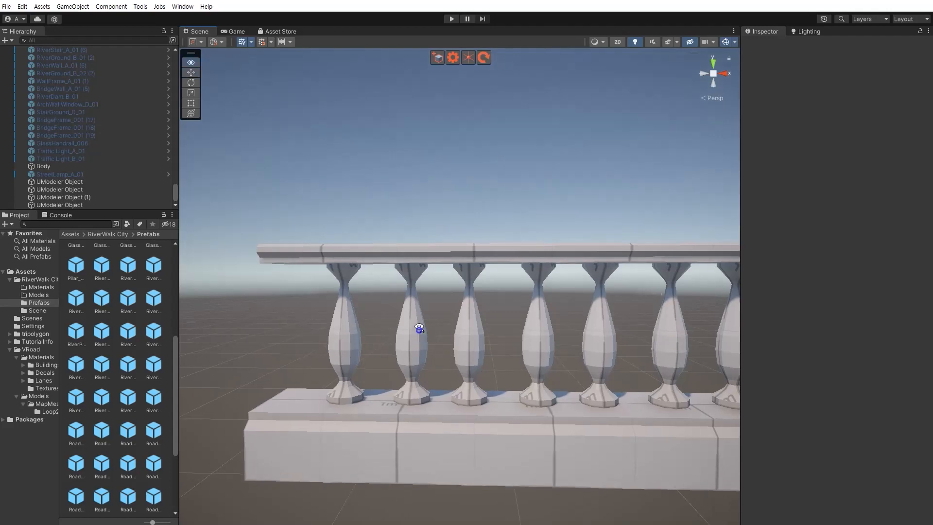
# - Examine the faceted shading along the whole row of balusters
pyautogui.click(364, 325)
pyautogui.click(294, 330)
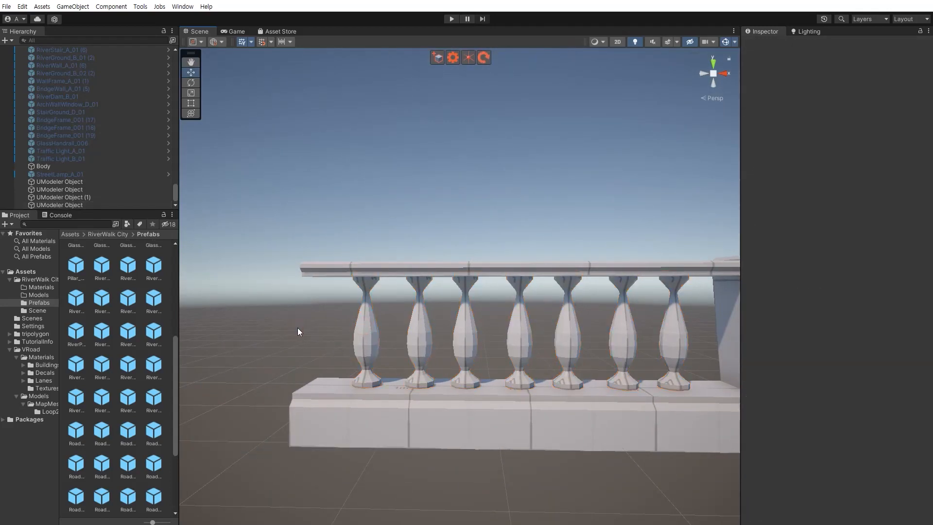
pyautogui.moveTo(297, 328)
pyautogui.mouseDown(button='right')
pyautogui.moveTo(302, 335)
pyautogui.moveTo(296, 325)
pyautogui.mouseUp(button='right')
pyautogui.press('w')
pyautogui.click(301, 323)
pyautogui.hotkey('shift', '3')
pyautogui.press('Escape')
pyautogui.press('Escape')
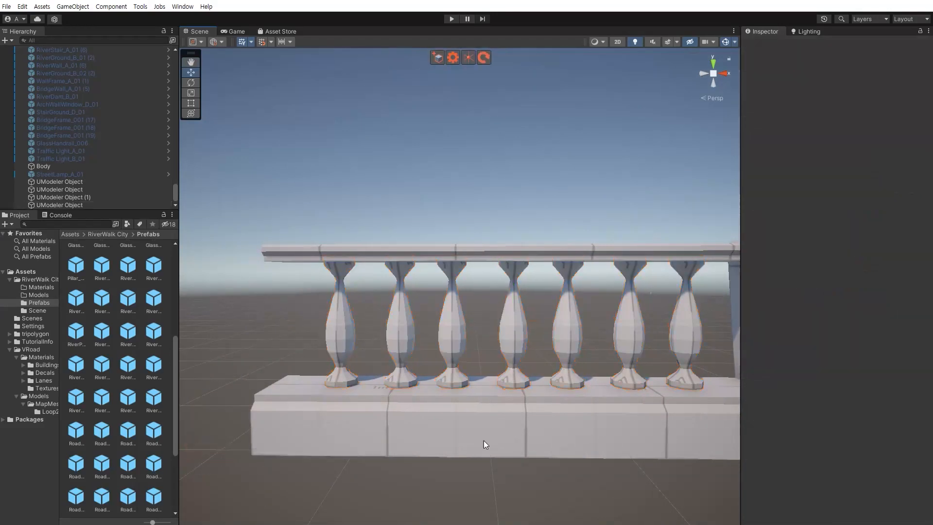
# - Select the adjoining cabinet post, the rail and base beam, and the balusters, and combine them into a single object
pyautogui.click(483, 441)
pyautogui.press('s')
pyautogui.moveTo(550, 431); pyautogui.dragTo(509, 409, button='right')
pyautogui.click(532, 401)
pyautogui.press('s')
pyautogui.click(619, 349)
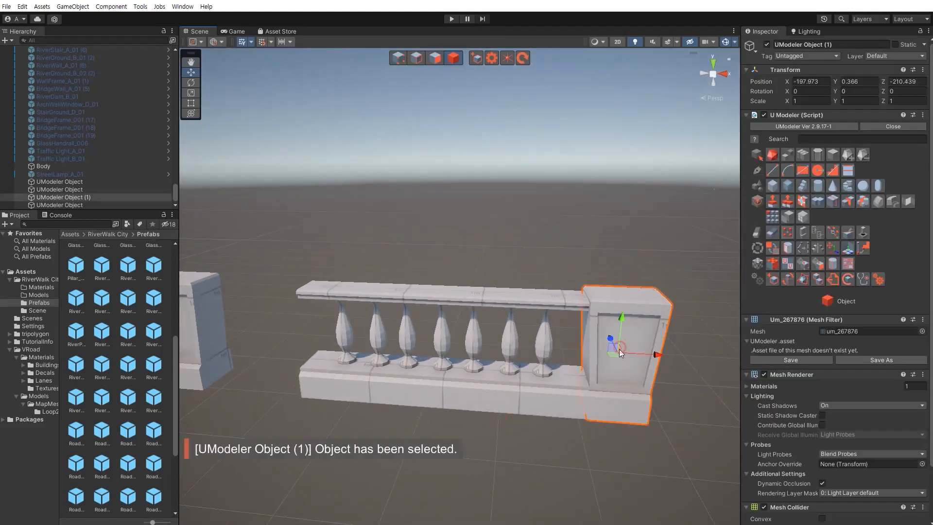
pyautogui.keyDown('shift'); pyautogui.click(517, 384); pyautogui.keyUp('shift')
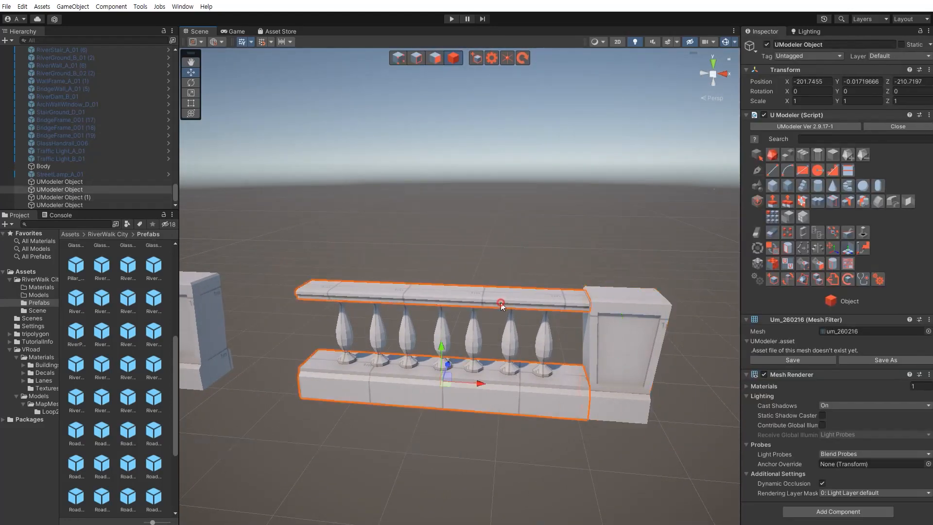
pyautogui.keyDown('shift'); pyautogui.click(537, 335); pyautogui.keyUp('shift')
pyautogui.press('w')
pyautogui.moveTo(466, 373); pyautogui.dragTo(470, 382, button='right')
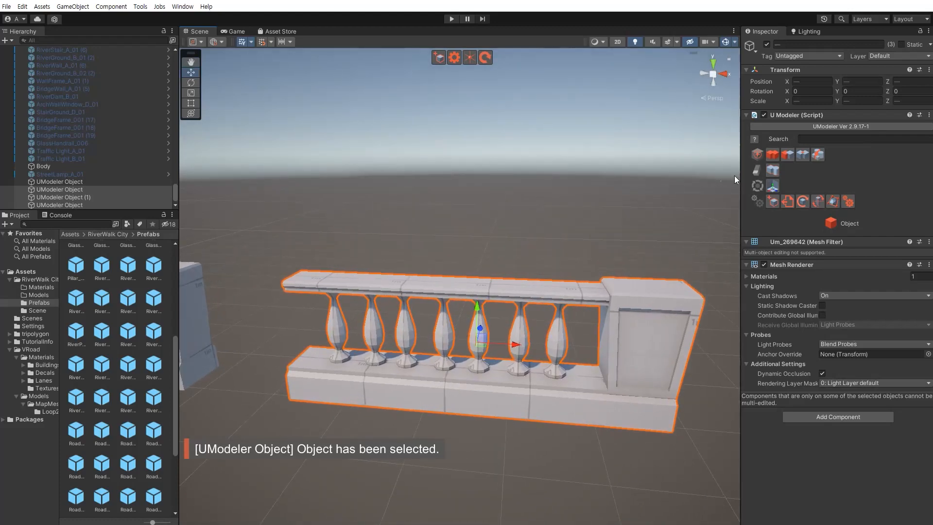
pyautogui.click(774, 171)
# - Examine the baluster polygons and rail junctions of the combined balustrade
pyautogui.moveTo(488, 217); pyautogui.dragTo(456, 281, button='right')
pyautogui.hotkey('shift', '3')
pyautogui.scroll(-2, 437, 276)
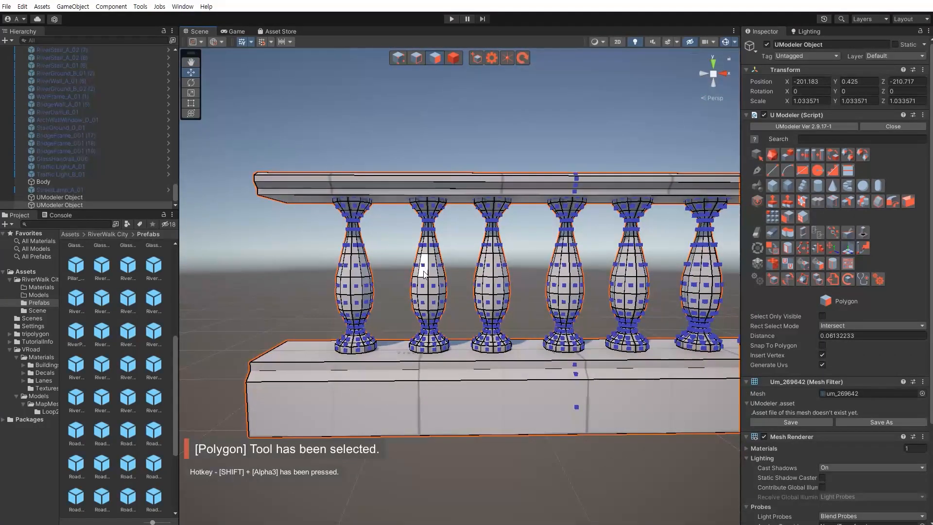
pyautogui.moveTo(423, 272); pyautogui.dragTo(402, 264, button='right')
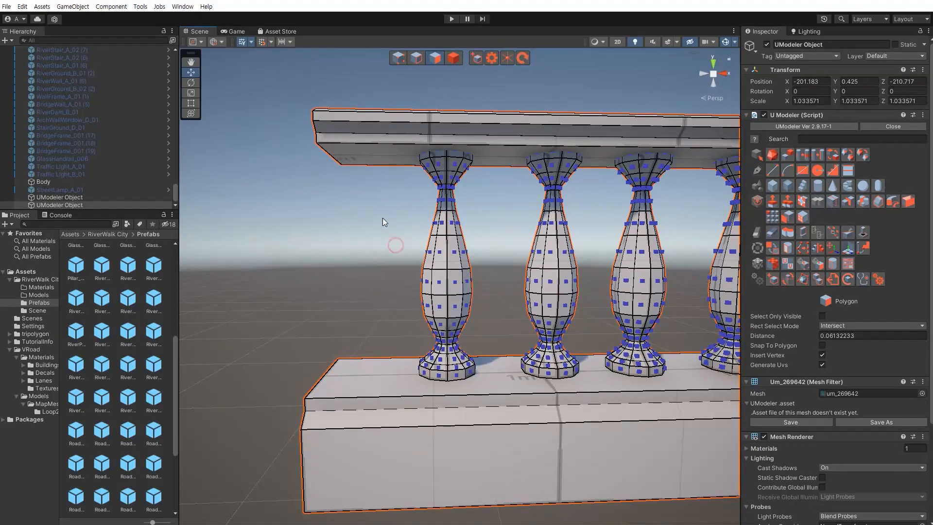
pyautogui.moveTo(383, 214); pyautogui.dragTo(323, 176, button='right')
pyautogui.moveTo(324, 176); pyautogui.dragTo(578, 342)
pyautogui.moveTo(613, 422); pyautogui.dragTo(521, 325, button='right')
pyautogui.press('Escape')
pyautogui.click(518, 364)
pyautogui.press('w')
pyautogui.press('s')
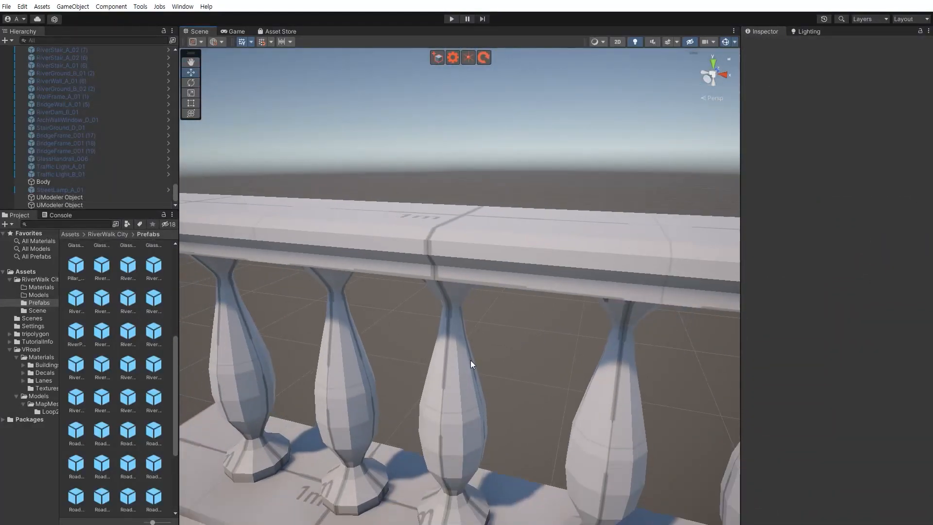
# - Use Isolated Selection on six balusters and delete them, keeping only the one at the rail's free end
pyautogui.click(459, 378)
pyautogui.press('f')
pyautogui.press('a')
pyautogui.moveTo(464, 370); pyautogui.dragTo(497, 352, button='right')
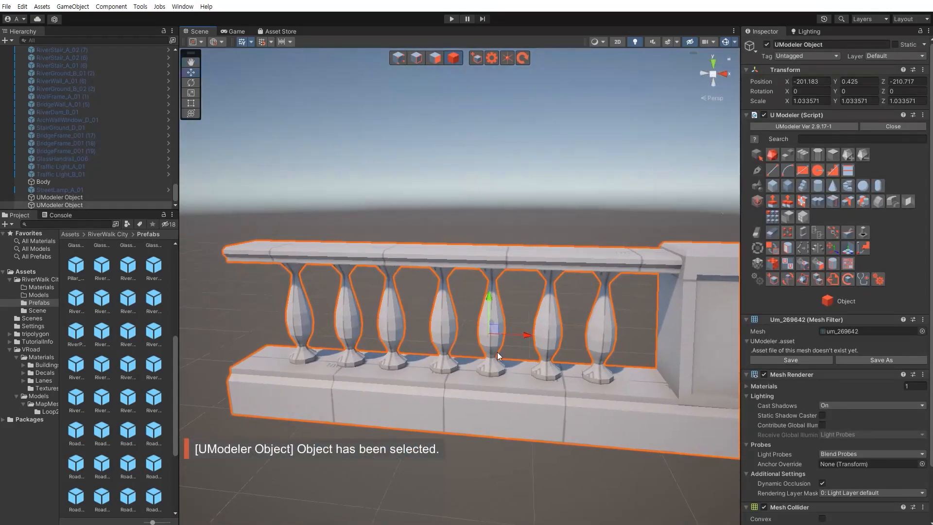
pyautogui.hotkey('shift', '3')
pyautogui.moveTo(326, 292); pyautogui.dragTo(623, 328)
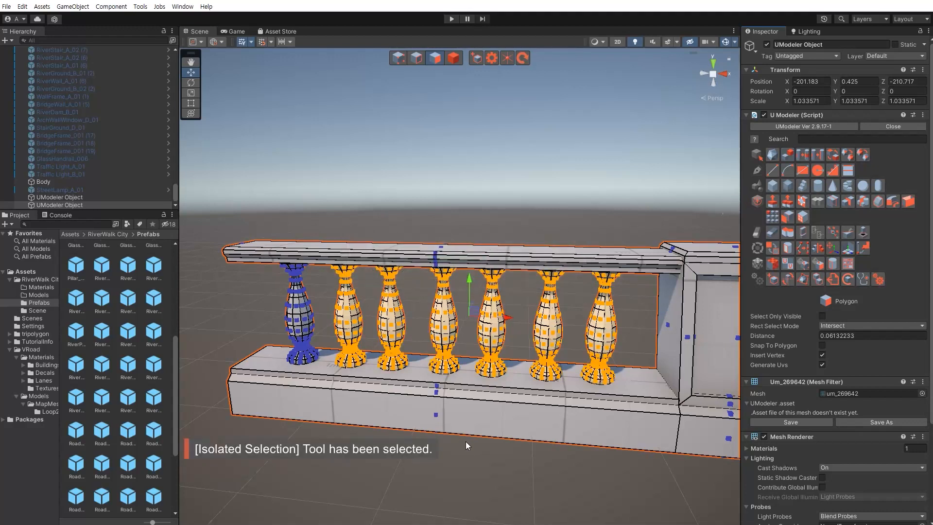
pyautogui.press('Delete')
pyautogui.press('4')
pyautogui.click(367, 307)
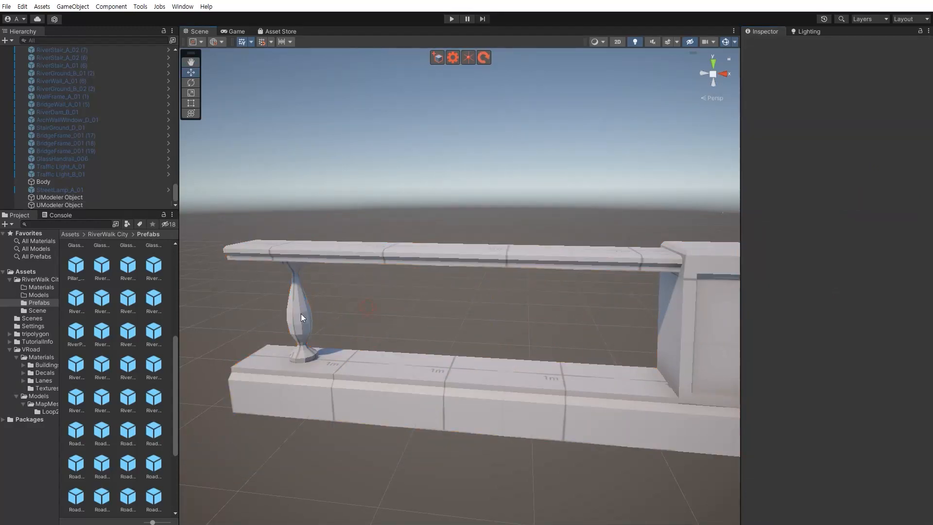
# - Loop-select the vertical side rings at the foot and head of the remaining baluster and add them to a new smoothing group slot
pyautogui.click(302, 313)
pyautogui.hotkey('shift', '3')
pyautogui.press('w')
pyautogui.moveTo(357, 312); pyautogui.dragTo(434, 315, button='right')
pyautogui.press('a')
pyautogui.press('w')
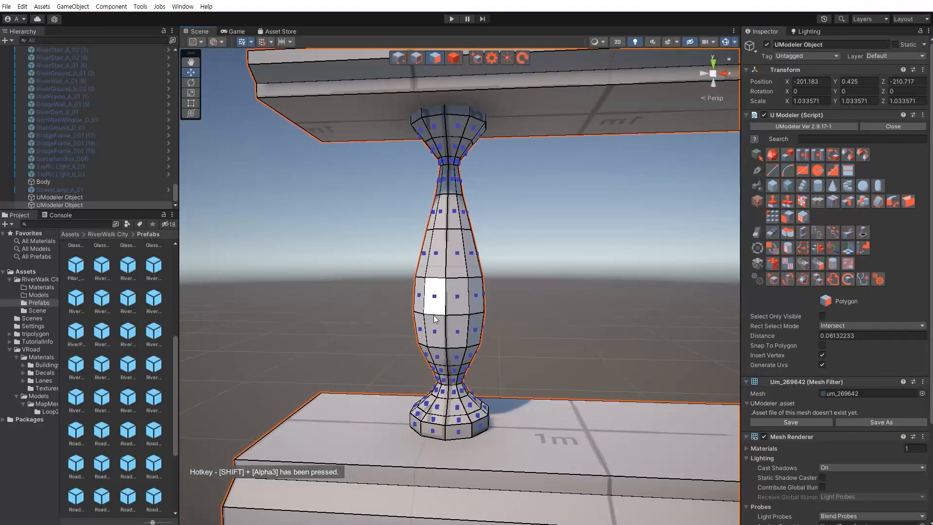
pyautogui.click(819, 264)
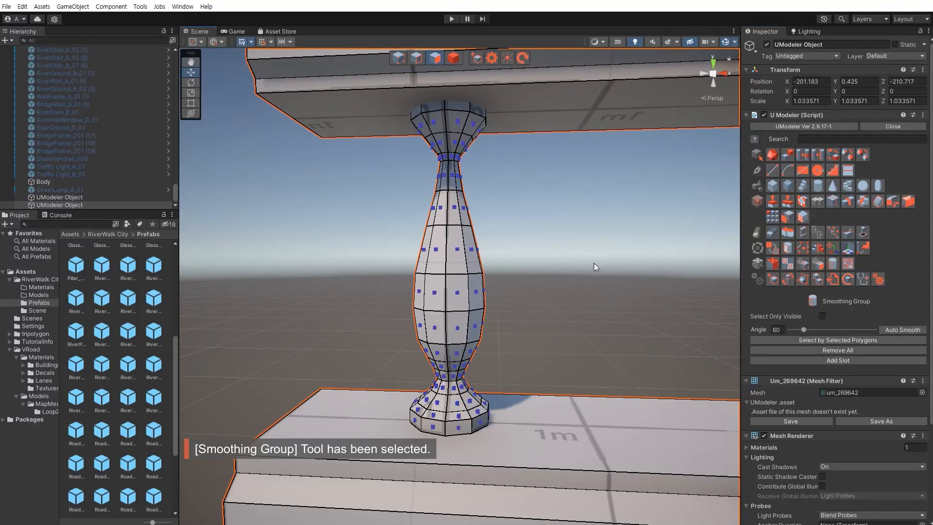
pyautogui.keyDown('ctrl'); pyautogui.click(459, 430); pyautogui.keyUp('ctrl')
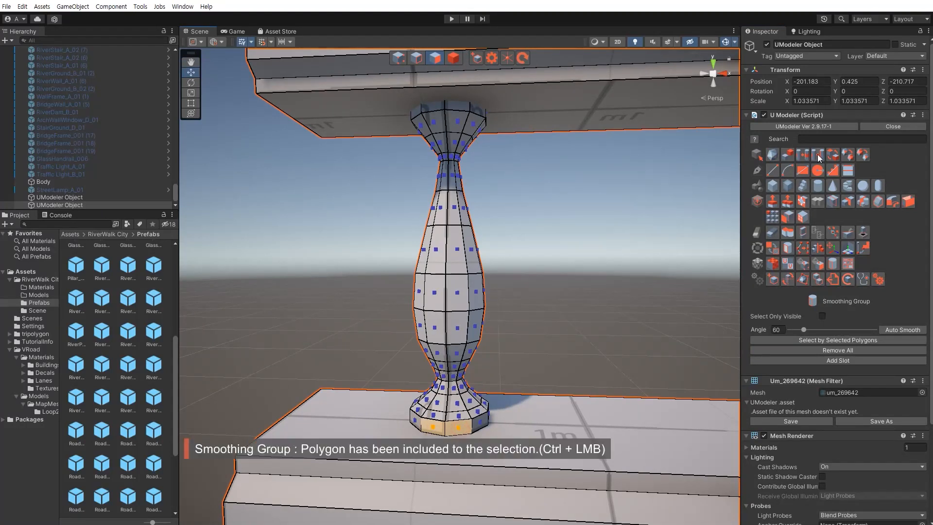
pyautogui.click(800, 154)
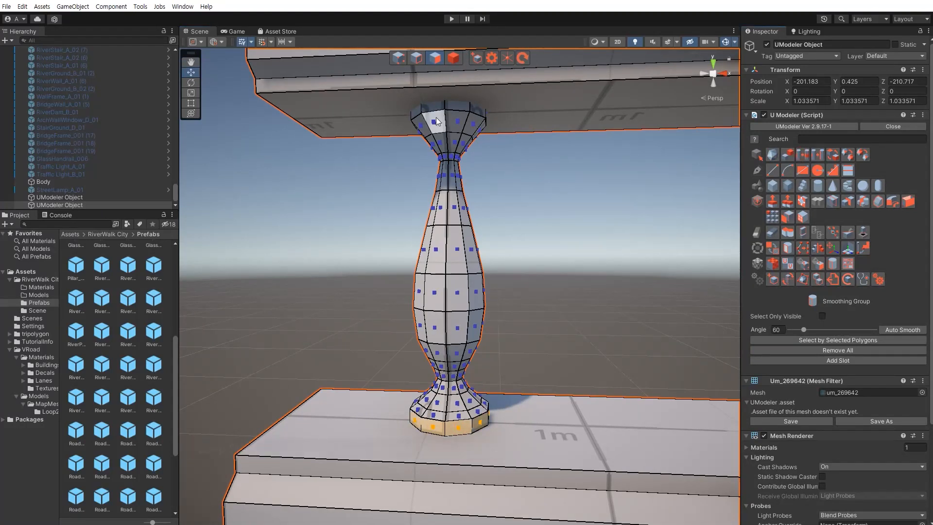
pyautogui.keyDown('ctrl'); pyautogui.click(461, 108); pyautogui.keyUp('ctrl')
pyautogui.click(799, 156)
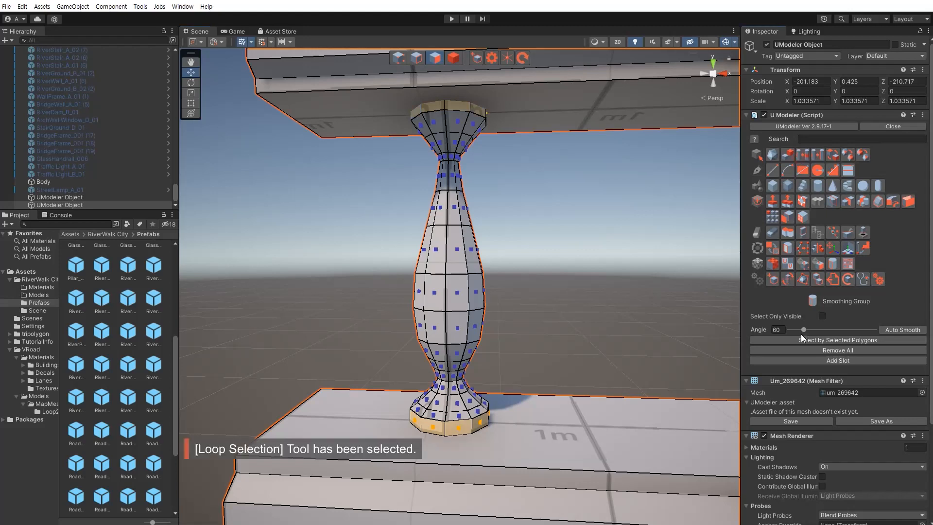
pyautogui.click(813, 360)
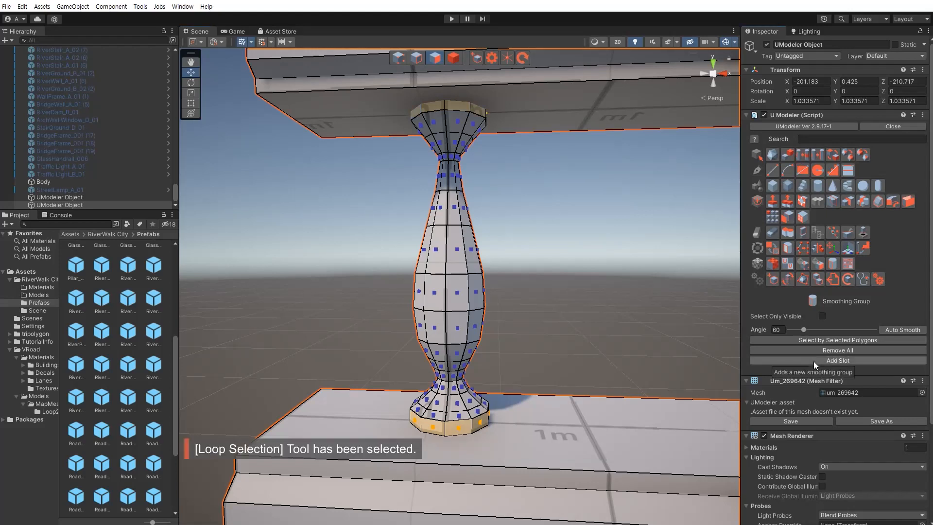
# - Try to invert the polygon selection and exclude the rail, base beam and post from it
pyautogui.click(803, 157)
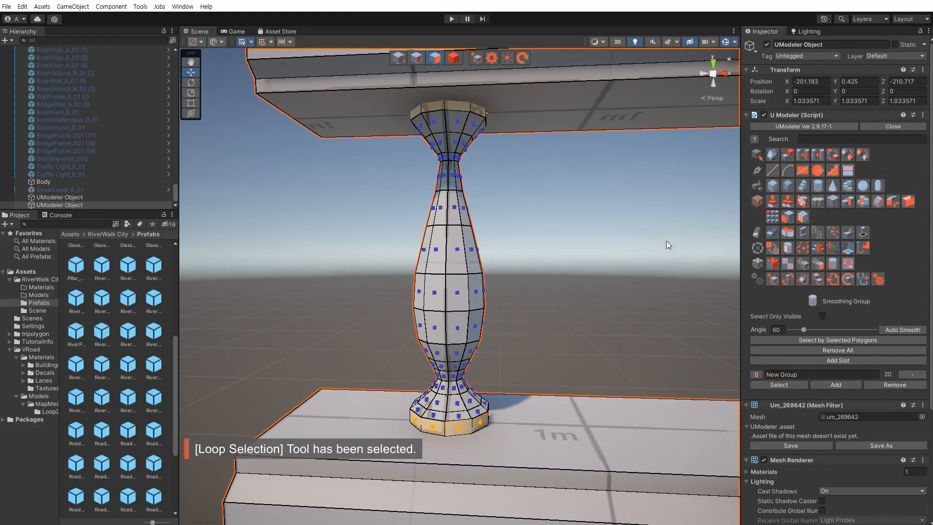
pyautogui.click(833, 155)
pyautogui.press('s')
pyautogui.moveTo(559, 235); pyautogui.dragTo(475, 206, button='right')
pyautogui.moveTo(411, 182); pyautogui.dragTo(613, 384)
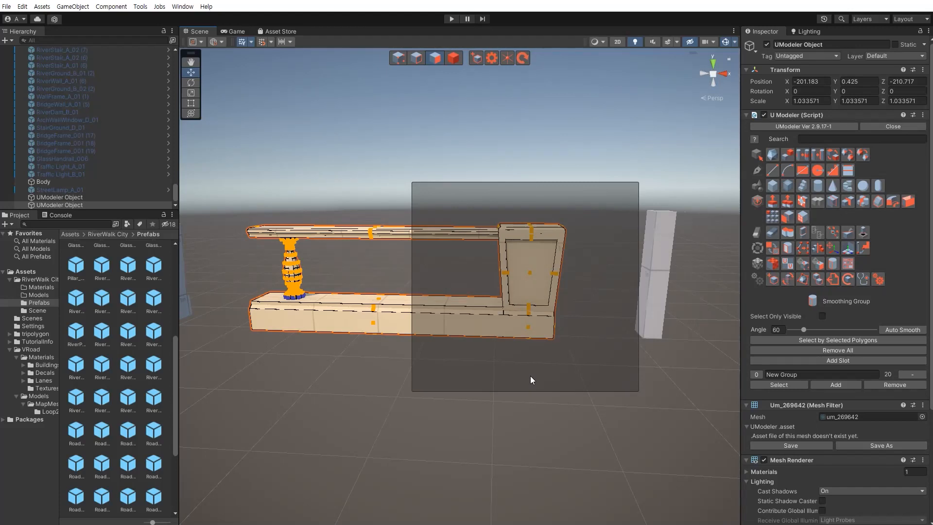
pyautogui.moveTo(411, 395); pyautogui.dragTo(347, 398)
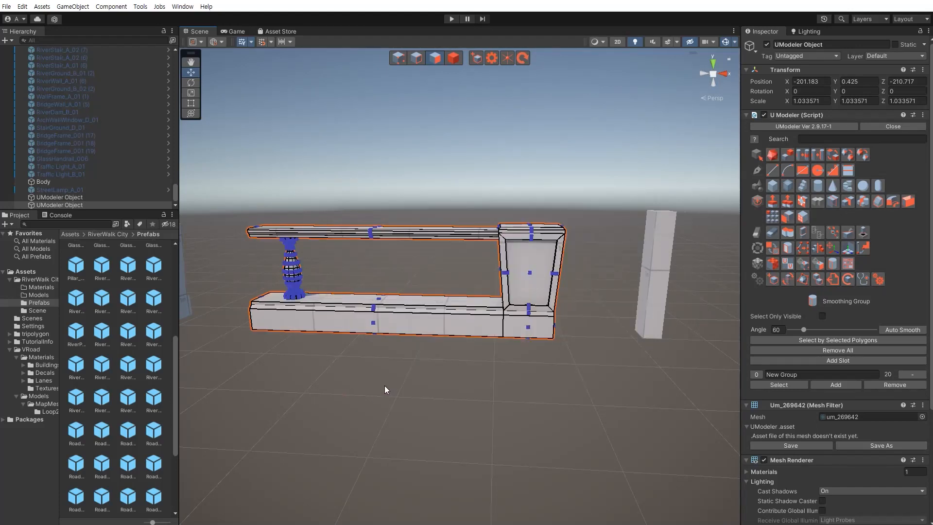
pyautogui.hotkey('ctrl', 'z')
pyautogui.moveTo(581, 377); pyautogui.dragTo(443, 163)
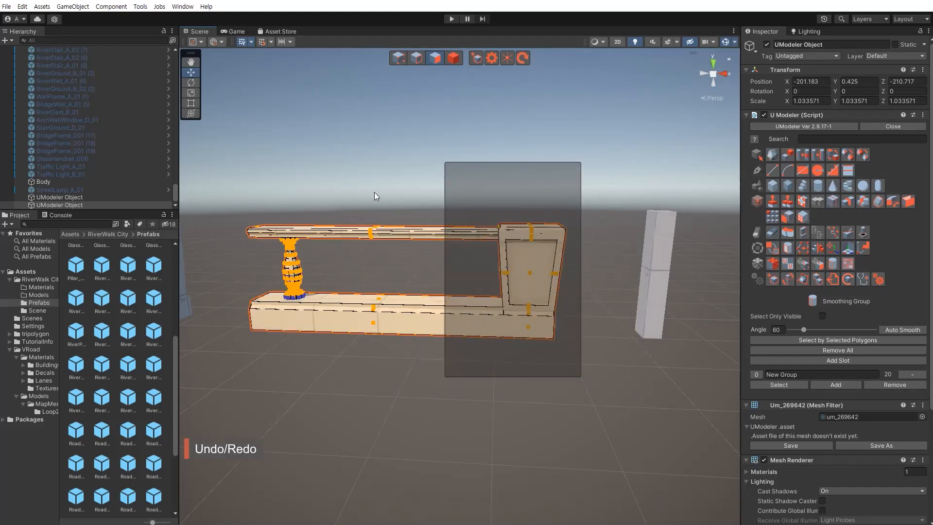
pyautogui.moveTo(366, 196); pyautogui.dragTo(520, 359)
pyautogui.moveTo(592, 373); pyautogui.dragTo(425, 168)
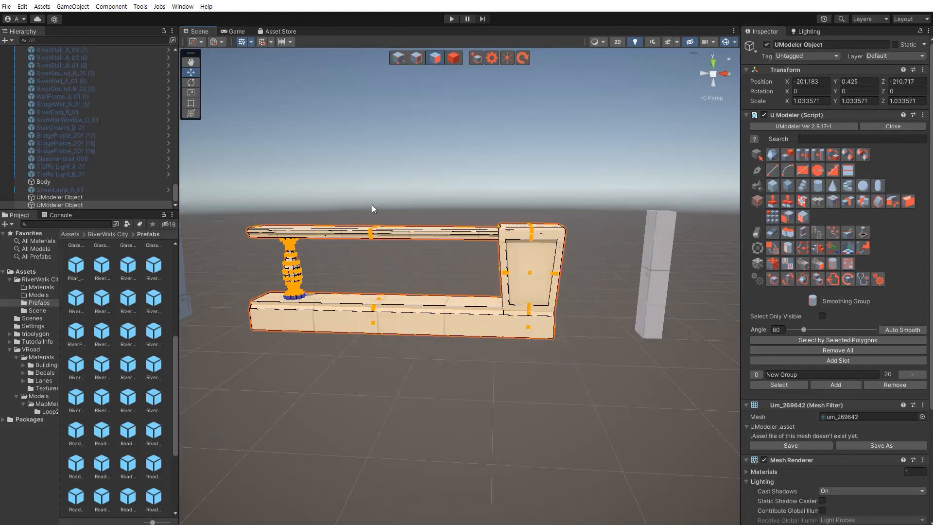
pyautogui.press('a')
pyautogui.moveTo(372, 205); pyautogui.dragTo(369, 202, button='right')
pyautogui.press('w')
pyautogui.click(485, 259)
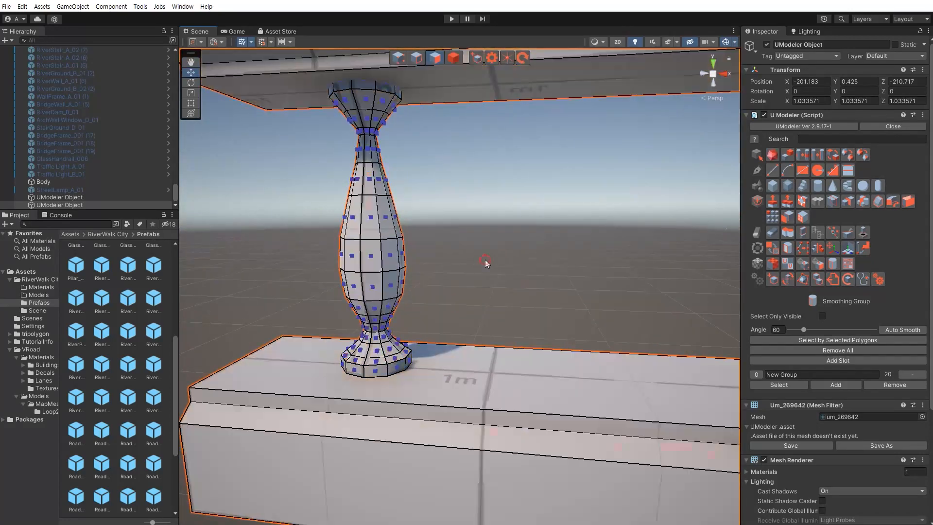
pyautogui.moveTo(480, 257); pyautogui.dragTo(510, 240, button='right')
pyautogui.press('a')
pyautogui.scroll(-3, 454, 262)
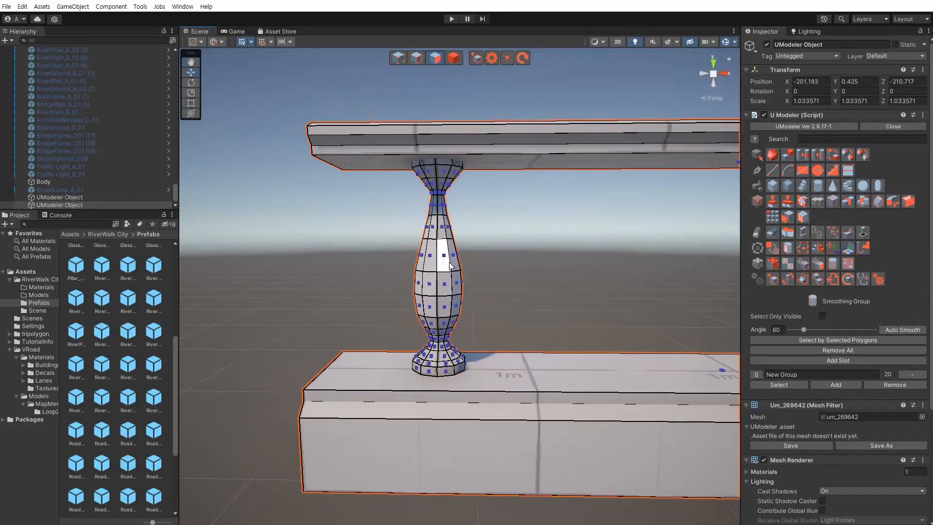
# - Restore the inverted polygon selection and try to exclude the base beam and rail faces from it
pyautogui.hotkey('ctrl', 'z')
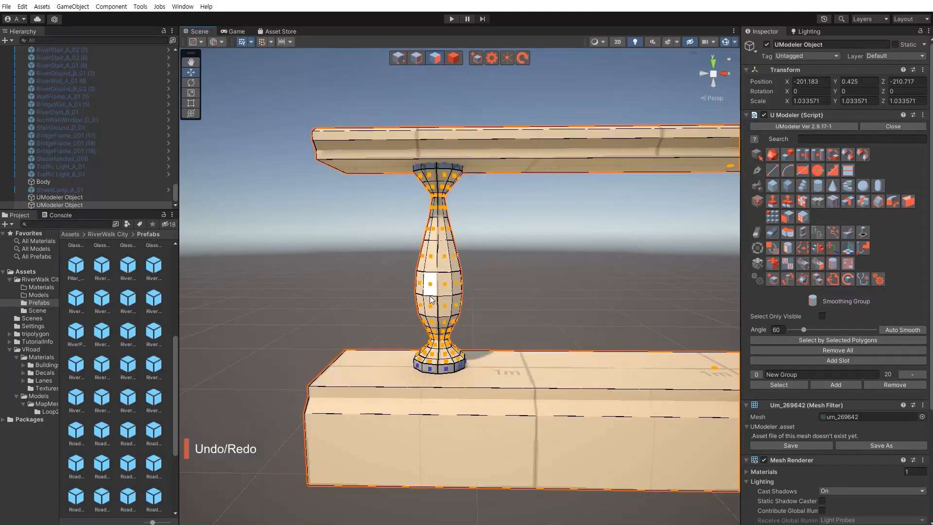
pyautogui.keyDown('ctrl'); pyautogui.click(357, 377); pyautogui.keyUp('ctrl')
pyautogui.keyDown('ctrl'); pyautogui.click(354, 393); pyautogui.keyUp('ctrl')
pyautogui.keyDown('ctrl'); pyautogui.click(356, 409); pyautogui.keyUp('ctrl')
pyautogui.keyDown('ctrl'); pyautogui.click(357, 428); pyautogui.keyUp('ctrl')
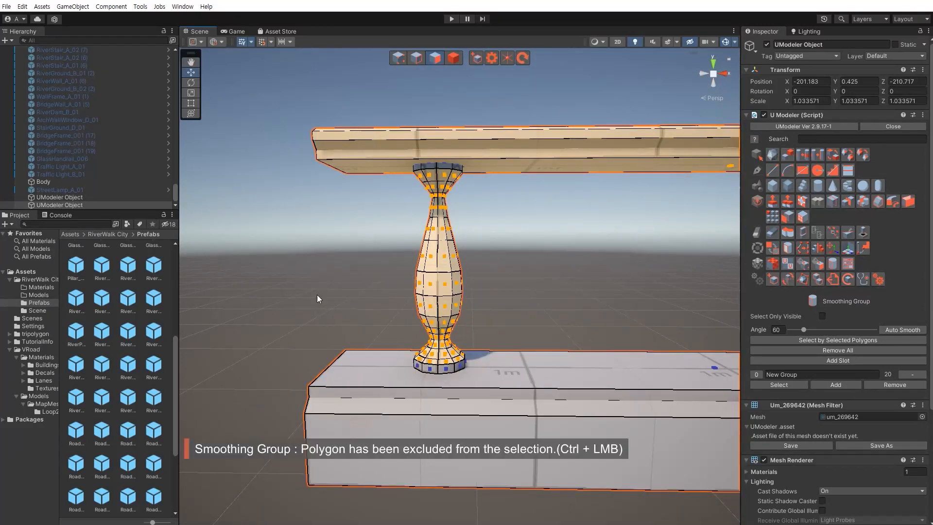
pyautogui.moveTo(317, 294); pyautogui.dragTo(319, 278, button='right')
pyautogui.keyDown('ctrl'); pyautogui.moveTo(294, 159); pyautogui.dragTo(365, 239); pyautogui.keyUp('ctrl')
pyautogui.keyDown('ctrl'); pyautogui.click(348, 207); pyautogui.keyUp('ctrl')
pyautogui.keyDown('ctrl'); pyautogui.click(344, 191); pyautogui.keyUp('ctrl')
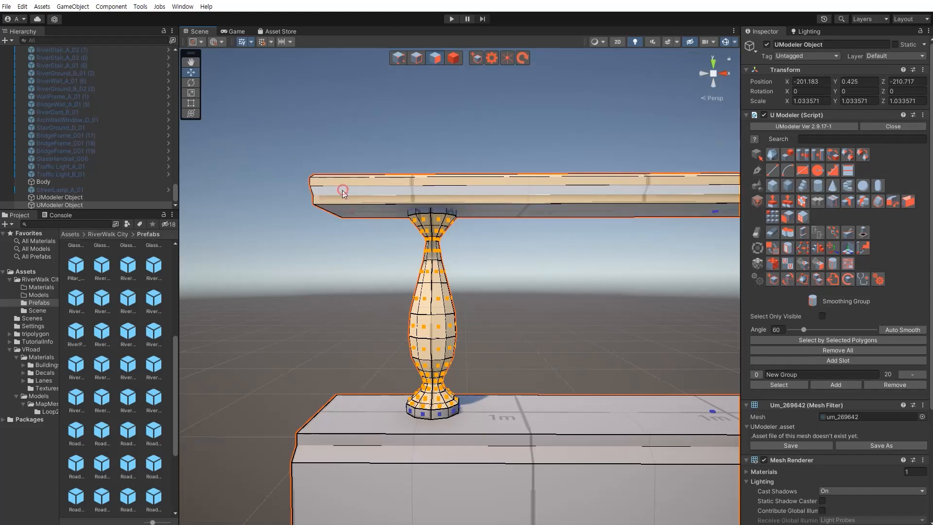
pyautogui.keyDown('ctrl'); pyautogui.click(344, 199); pyautogui.keyUp('ctrl')
pyautogui.keyDown('ctrl'); pyautogui.click(346, 176); pyautogui.keyUp('ctrl')
pyautogui.keyDown('ctrl'); pyautogui.click(350, 180); pyautogui.keyUp('ctrl')
pyautogui.moveTo(357, 217); pyautogui.dragTo(414, 277, button='right')
pyautogui.click(482, 266)
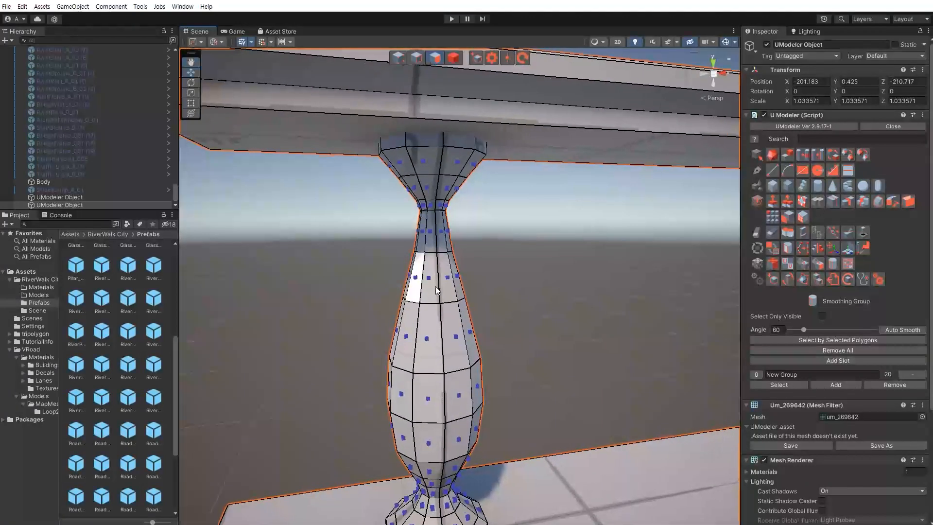
# - Select all baluster polygons between the foot and head side rings and add them to a new smoothing group slot
pyautogui.moveTo(562, 380); pyautogui.dragTo(358, 225)
pyautogui.moveTo(372, 215); pyautogui.dragTo(388, 230, button='right')
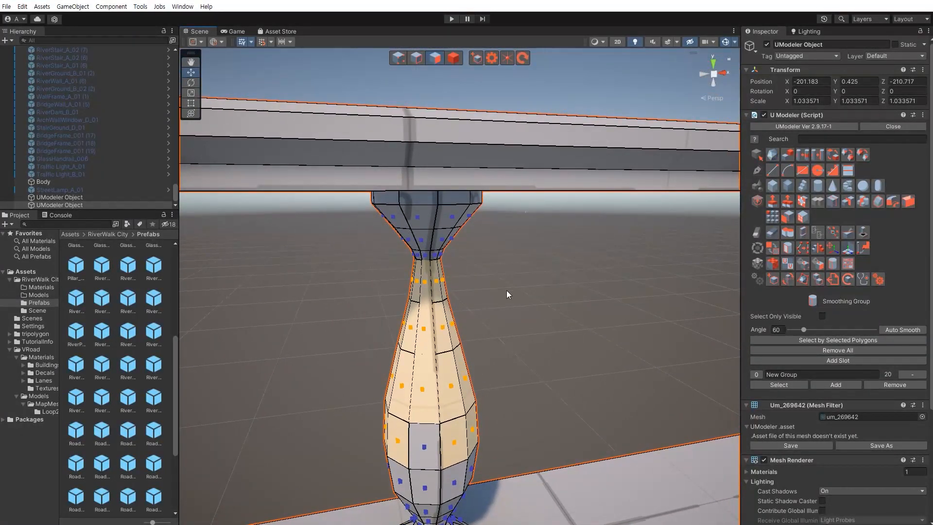
pyautogui.keyDown('shift'); pyautogui.moveTo(506, 291); pyautogui.dragTo(366, 214); pyautogui.keyUp('shift')
pyautogui.moveTo(404, 282)
pyautogui.mouseDown(button='right')
pyautogui.moveTo(406, 290)
pyautogui.moveTo(404, 266)
pyautogui.mouseUp(button='right')
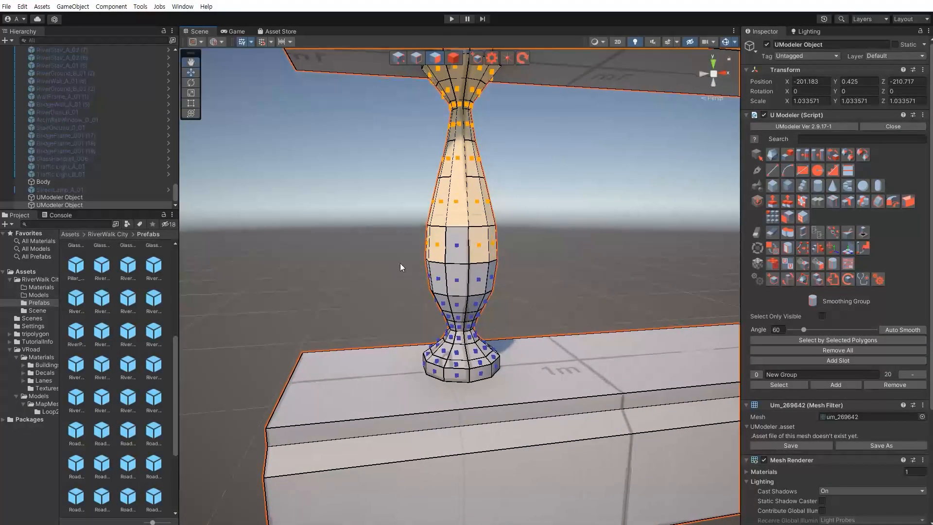
pyautogui.keyDown('shift'); pyautogui.moveTo(371, 182); pyautogui.dragTo(511, 317); pyautogui.keyUp('shift')
pyautogui.moveTo(508, 306); pyautogui.dragTo(503, 262, button='right')
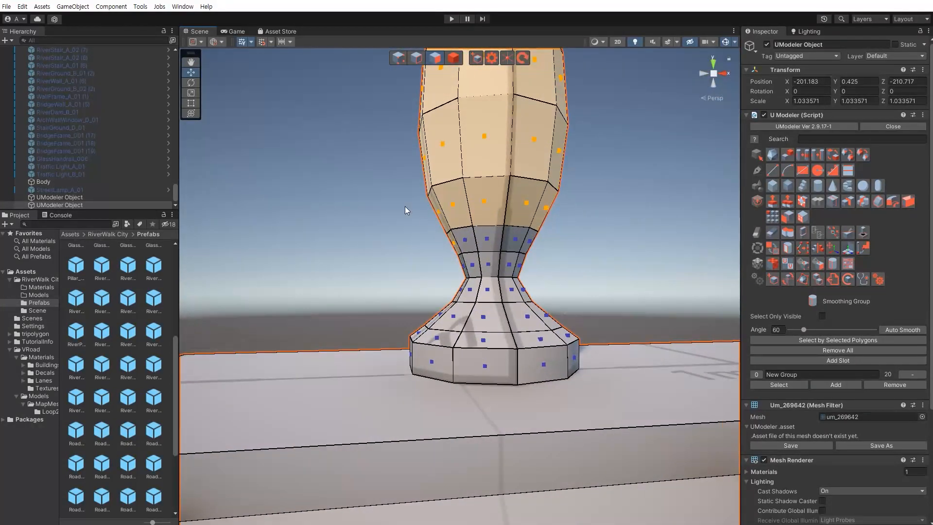
pyautogui.keyDown('shift'); pyautogui.moveTo(381, 195); pyautogui.dragTo(555, 315); pyautogui.keyUp('shift')
pyautogui.moveTo(454, 315); pyautogui.dragTo(444, 293, button='right')
pyautogui.keyDown('shift'); pyautogui.moveTo(424, 283); pyautogui.dragTo(552, 327); pyautogui.keyUp('shift')
pyautogui.moveTo(370, 283); pyautogui.dragTo(726, 353, button='right')
pyautogui.click(782, 360)
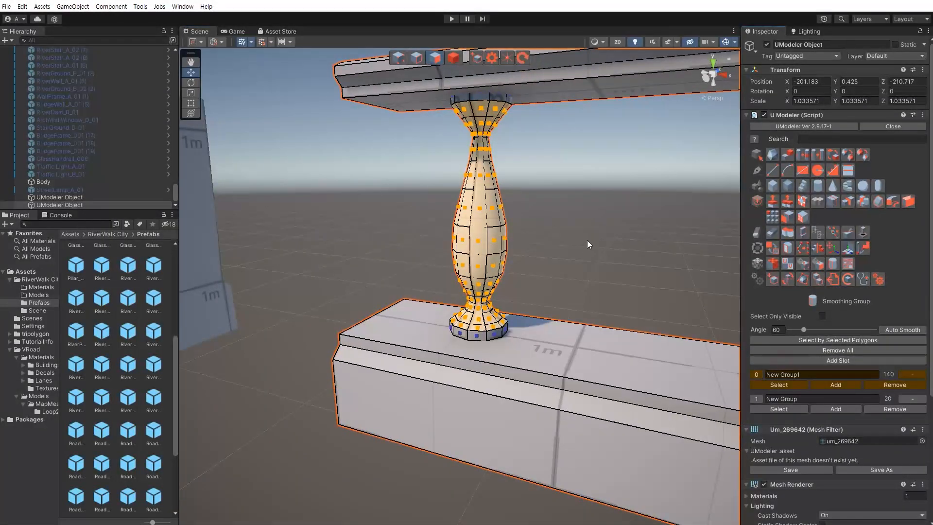
# - Select the whole baluster with Isolated Selection in polygon mode and detach it as a separate object
pyautogui.press('Escape')
pyautogui.press('Escape')
pyautogui.click(600, 263)
pyautogui.moveTo(407, 246); pyautogui.dragTo(427, 242, button='right')
pyautogui.scroll(-3, 395, 236)
pyautogui.click(403, 240)
pyautogui.scroll(-2, 427, 243)
pyautogui.hotkey('shift', '3')
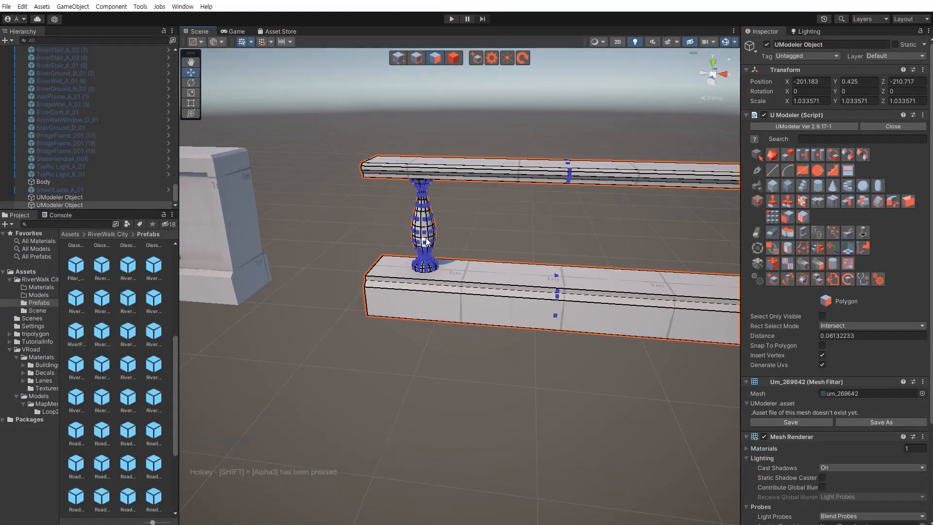
pyautogui.click(787, 155)
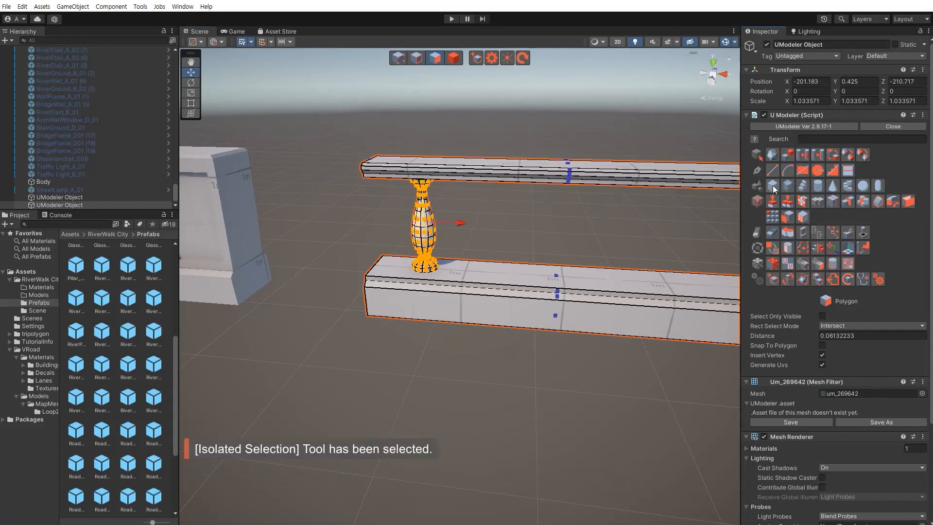
pyautogui.click(503, 232)
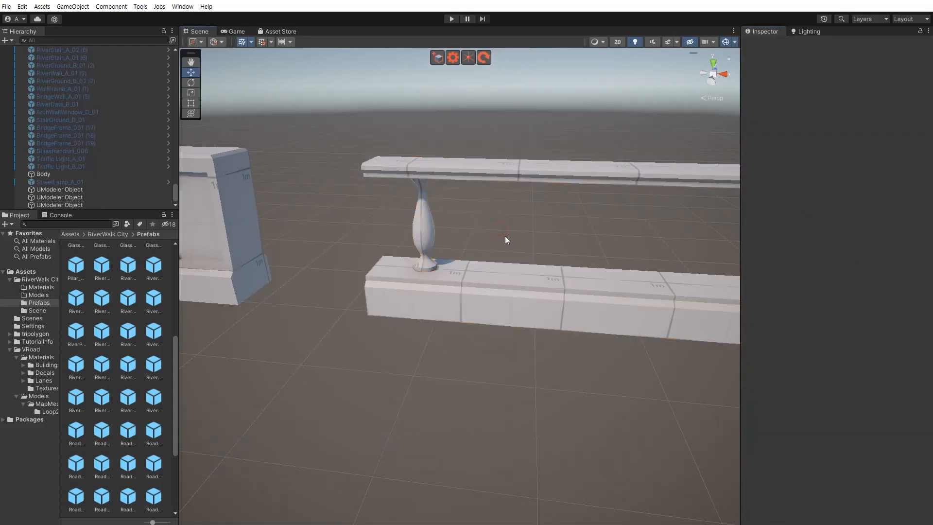
# - Duplicate the detached baluster along the rail into an evenly spaced row of six
pyautogui.click(424, 238)
pyautogui.keyDown('alt'); pyautogui.moveTo(457, 223); pyautogui.dragTo(587, 241); pyautogui.keyUp('alt')
pyautogui.hotkey('ctrl', 'd')
pyautogui.keyDown('shift'); pyautogui.click(391, 226); pyautogui.keyUp('shift')
pyautogui.hotkey('ctrl', 'd')
pyautogui.hotkey('ctrl', 'd')
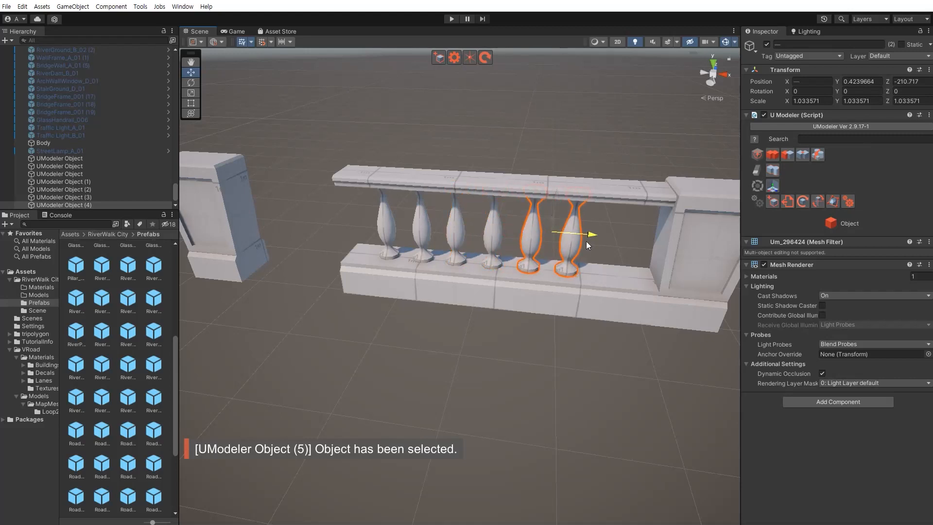
# - Add a seventh baluster copy at the post end of the row and nudge it slightly towards the post
pyautogui.click(605, 235)
pyautogui.click(575, 244)
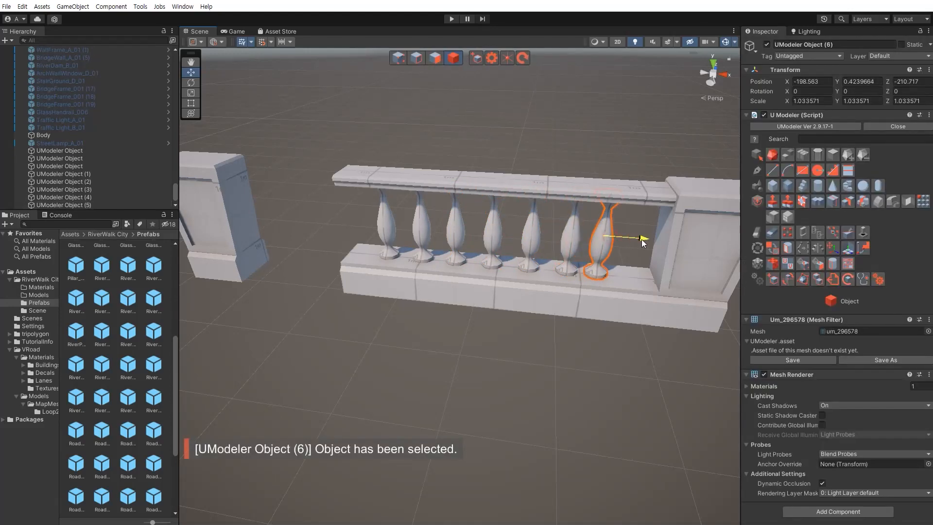
pyautogui.moveTo(642, 241); pyautogui.dragTo(645, 240)
pyautogui.moveTo(586, 231); pyautogui.dragTo(656, 217, button='right')
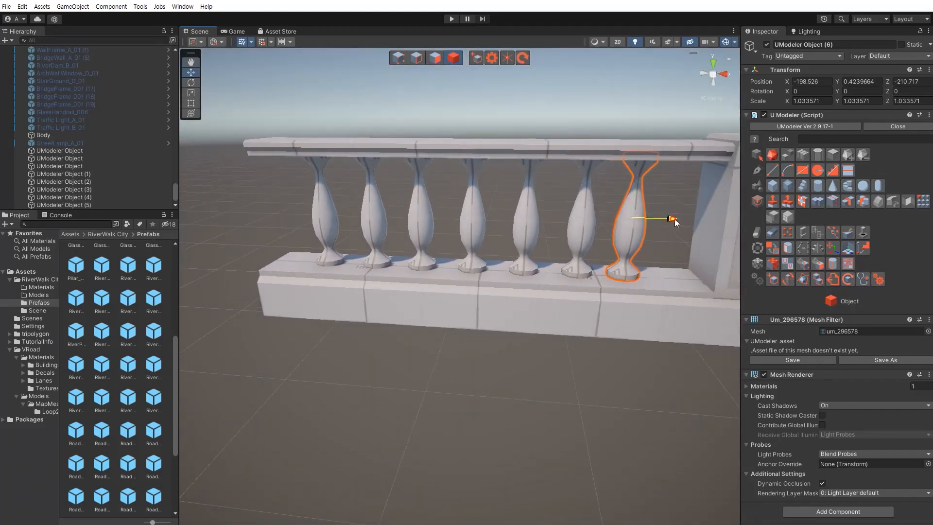
pyautogui.moveTo(675, 222); pyautogui.dragTo(678, 220)
# - Select all seven balusters and shift the row along the rail to centre it in the opening
pyautogui.moveTo(289, 191); pyautogui.dragTo(645, 228)
pyautogui.click(640, 230)
pyautogui.keyDown('shift'); pyautogui.click(575, 226); pyautogui.keyUp('shift')
pyautogui.keyDown('shift'); pyautogui.click(518, 224); pyautogui.keyUp('shift')
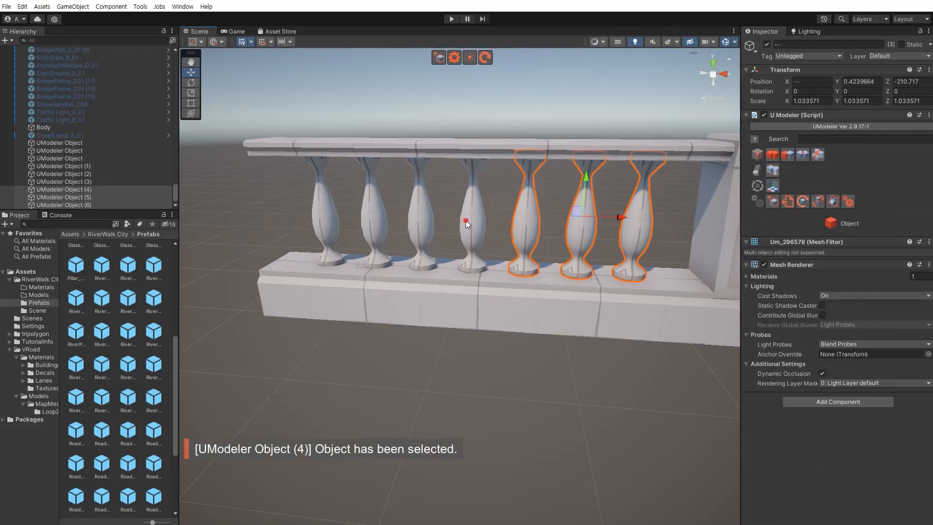
pyautogui.keyDown('shift'); pyautogui.click(365, 219); pyautogui.keyUp('shift')
pyautogui.keyDown('shift'); pyautogui.click(329, 219); pyautogui.keyUp('shift')
pyautogui.moveTo(413, 210); pyautogui.dragTo(436, 229, button='right')
pyautogui.moveTo(436, 228); pyautogui.dragTo(465, 231)
pyautogui.click(504, 340)
pyautogui.moveTo(506, 327); pyautogui.dragTo(474, 290, button='right')
# - Select the rail, base and post object with all seven balusters and combine them into one object
pyautogui.click(457, 322)
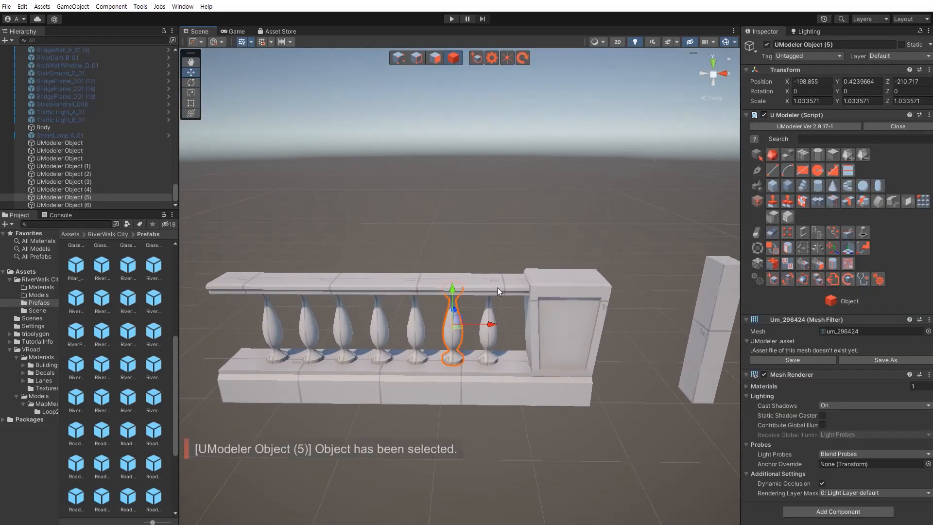
pyautogui.click(510, 282)
pyautogui.keyDown('shift'); pyautogui.click(494, 334); pyautogui.keyUp('shift')
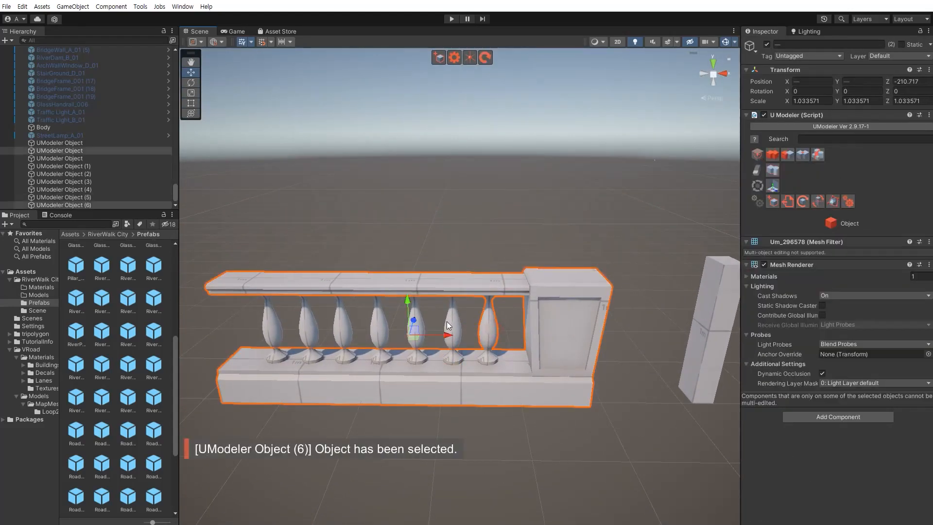
pyautogui.keyDown('shift'); pyautogui.click(421, 321); pyautogui.keyUp('shift')
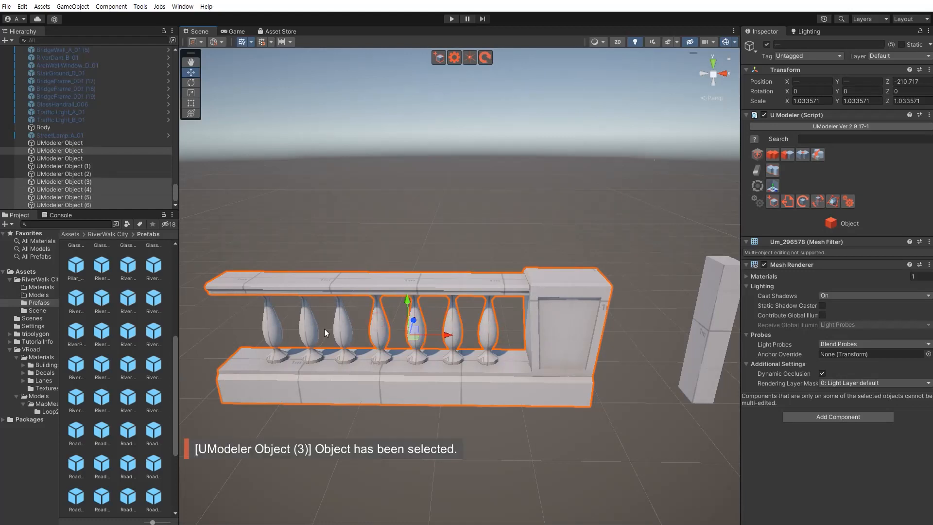
pyautogui.keyDown('shift'); pyautogui.click(343, 330); pyautogui.keyUp('shift')
pyautogui.keyDown('shift'); pyautogui.click(271, 326); pyautogui.keyUp('shift')
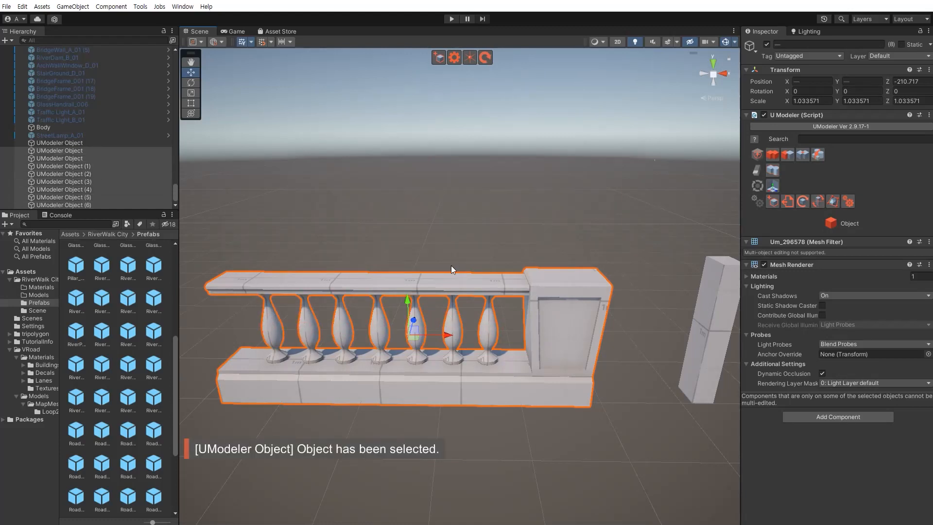
pyautogui.click(402, 210)
pyautogui.moveTo(493, 239); pyautogui.dragTo(464, 250, button='right')
pyautogui.click(477, 259)
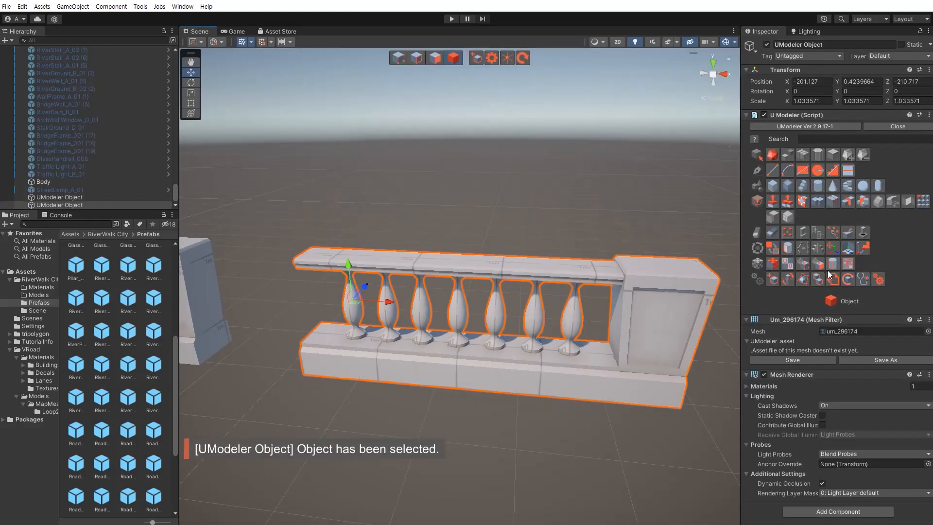
# - Apply Pivot To Center with Bottom Center to the combined balustrade and switch the gizmo handle position to Pivot
pyautogui.click(852, 249)
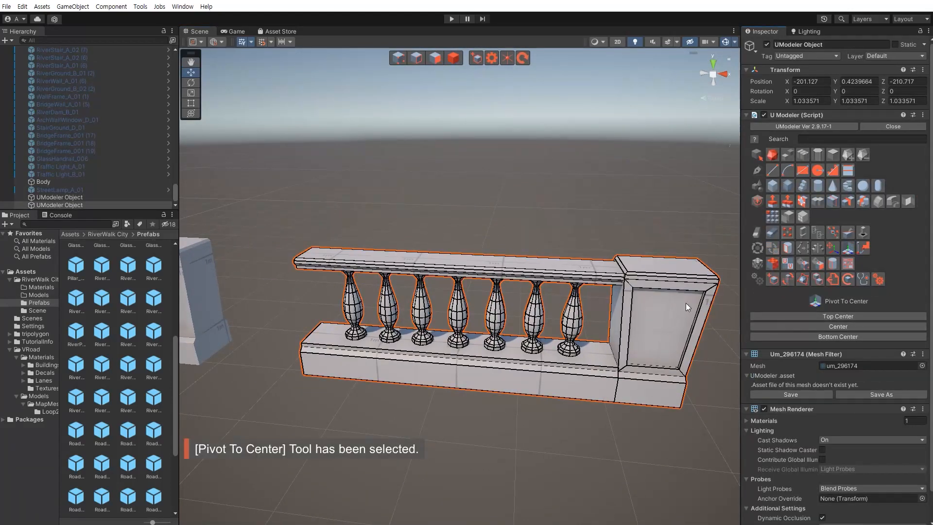
pyautogui.click(797, 336)
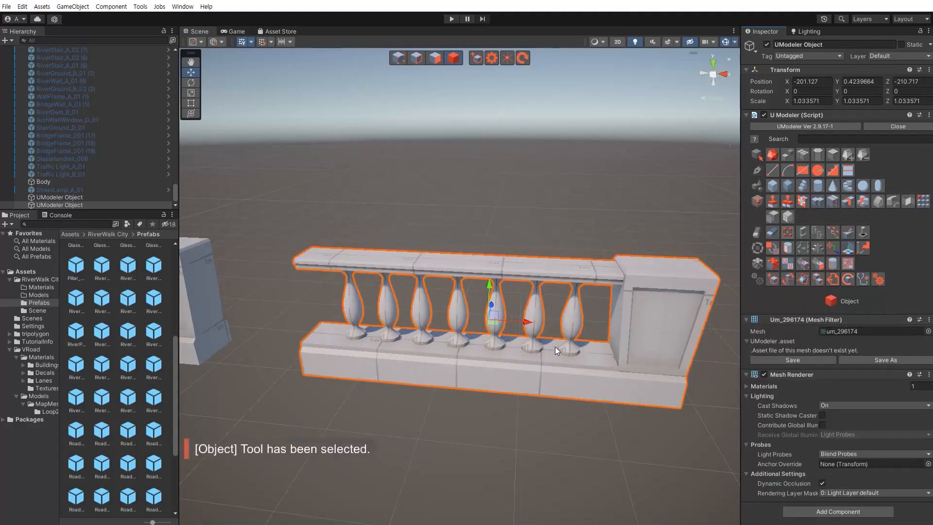
pyautogui.moveTo(555, 346)
pyautogui.mouseDown(button='right')
pyautogui.moveTo(535, 360)
pyautogui.moveTo(547, 345)
pyautogui.mouseUp(button='right')
pyautogui.click(201, 42)
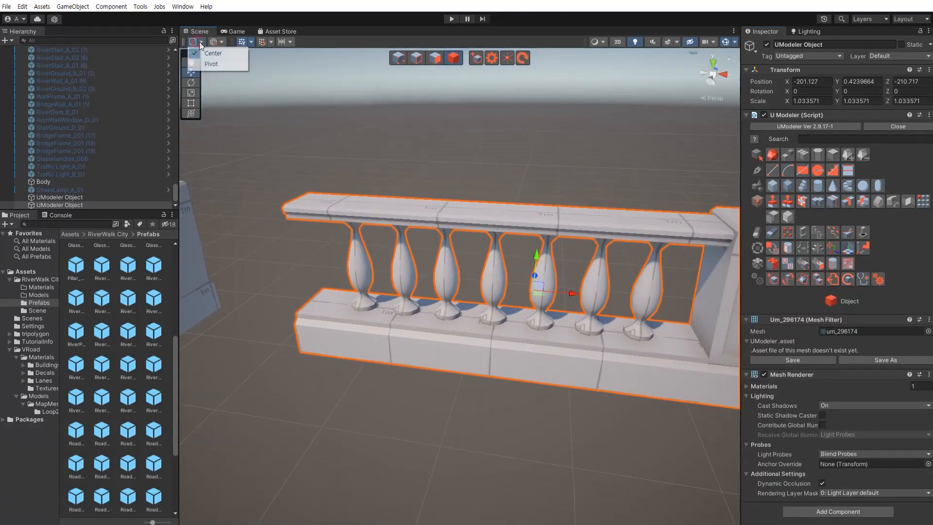
pyautogui.click(212, 62)
pyautogui.click(421, 170)
pyautogui.moveTo(441, 165); pyautogui.dragTo(459, 201, button='right')
pyautogui.scroll(-5, 459, 192)
pyautogui.click(465, 200)
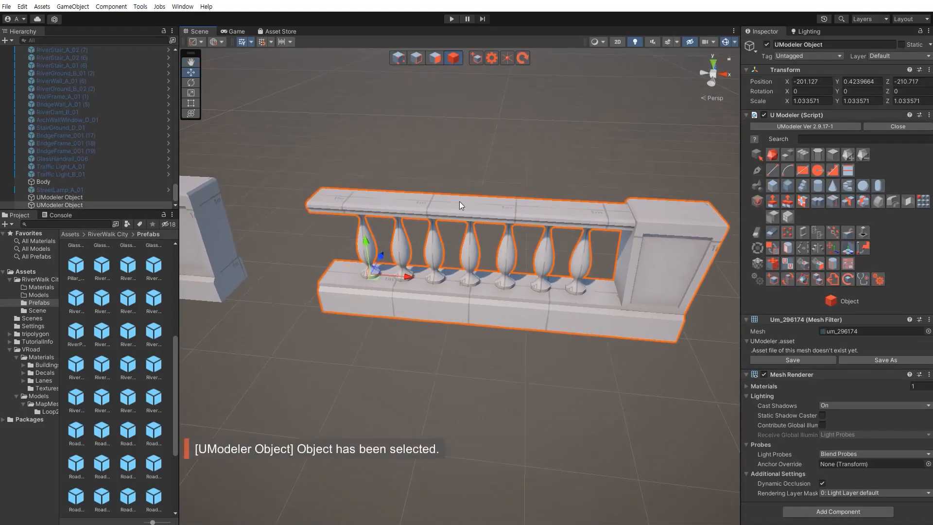
# - Bake the balustrade's scale with Bake Transform and rename the object StreetFrameDeco_A_01
pyautogui.click(786, 277)
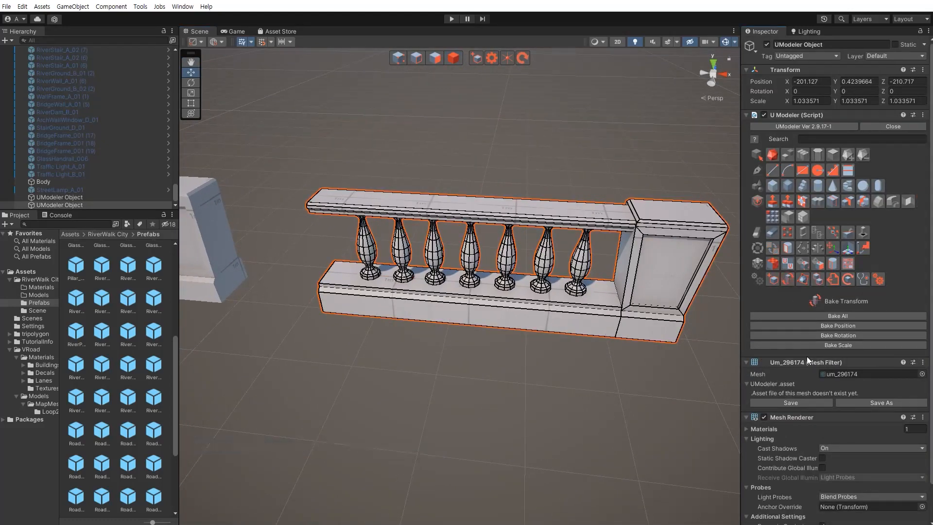
pyautogui.click(810, 345)
pyautogui.click(826, 45)
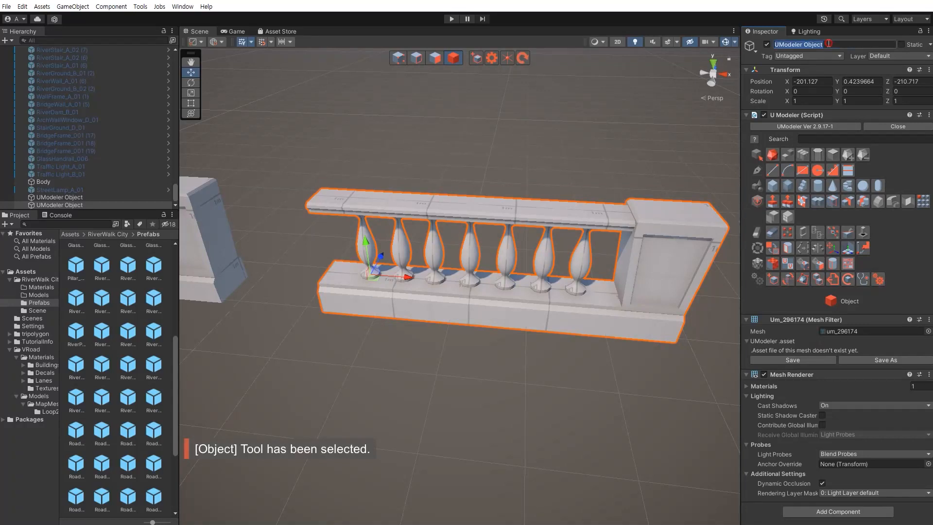
pyautogui.write('Hand')
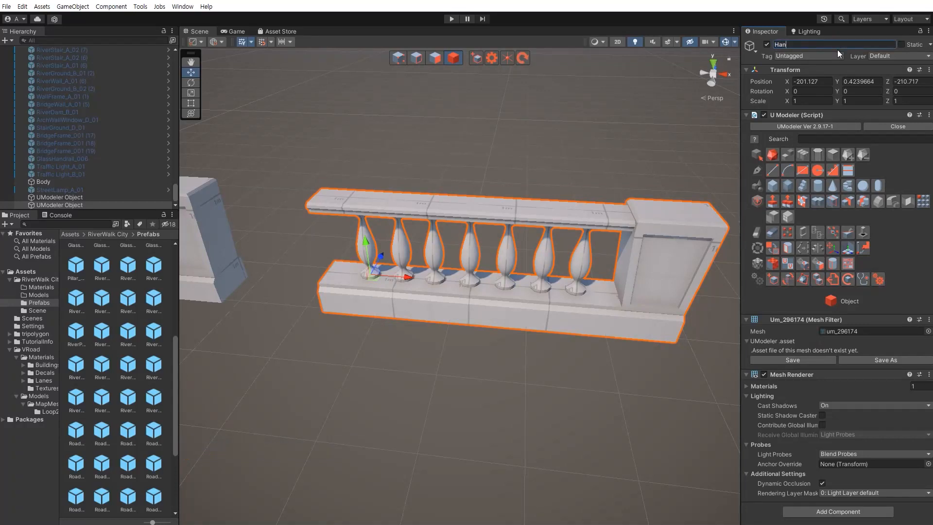
pyautogui.press('BackSpace')
pyautogui.press('BackSpace')
pyautogui.press('BackSpace')
pyautogui.press('BackSpace')
pyautogui.write('StreetFrameDeco_A_01')
pyautogui.press('Return')
# - Copy the balustrade's name to the separate panelled post and change it to StreetFrameDeco_A_02
pyautogui.click(837, 47)
pyautogui.hotkey('ctrl', 'c')
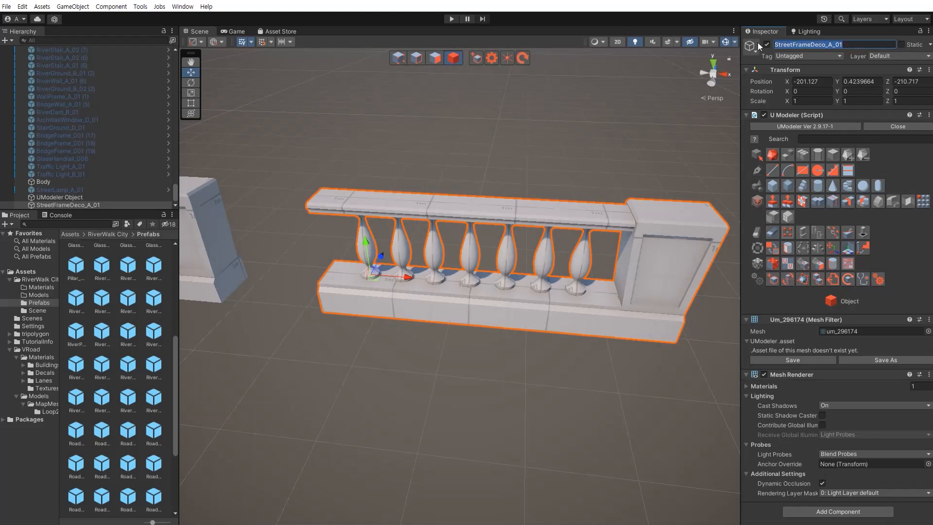
pyautogui.click(474, 382)
pyautogui.moveTo(316, 299); pyautogui.dragTo(306, 272, button='right')
pyautogui.click(260, 256)
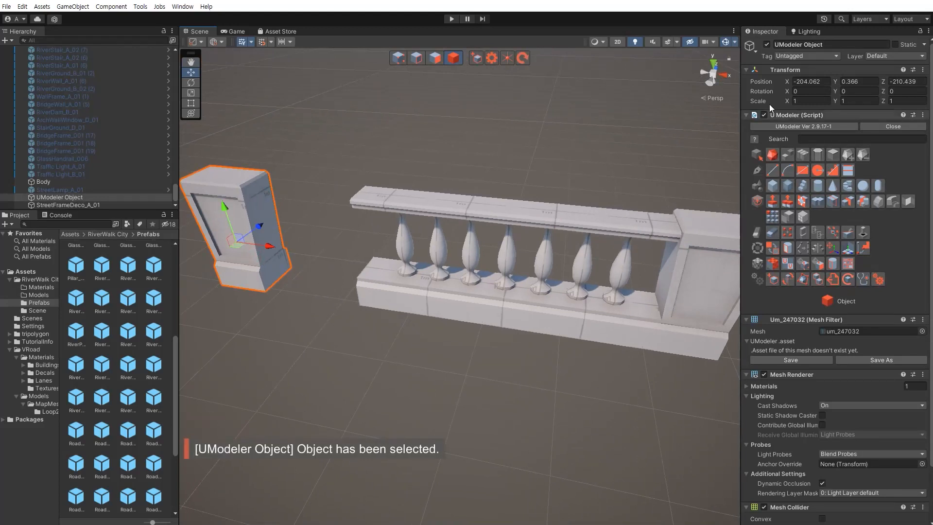
pyautogui.click(832, 44)
pyautogui.hotkey('ctrl', 'v')
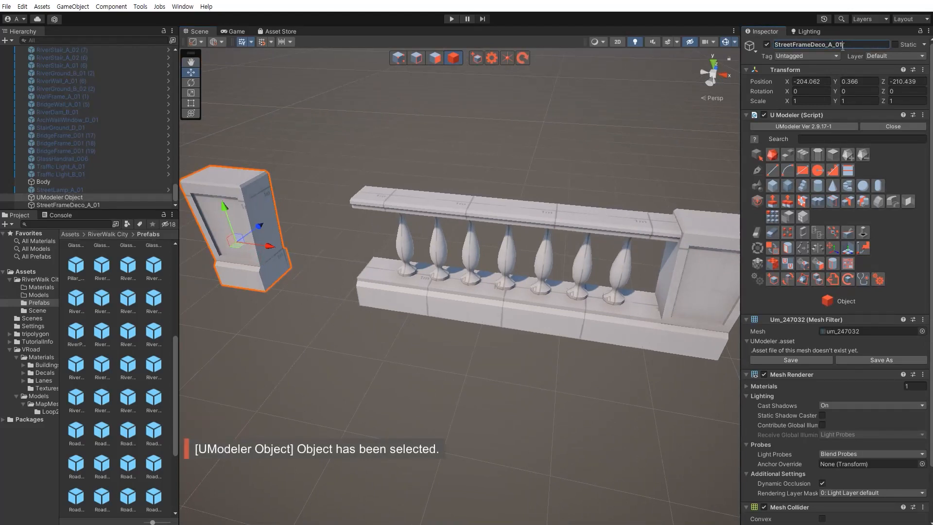
pyautogui.press('BackSpace')
pyautogui.write('2')
pyautogui.press('Return')
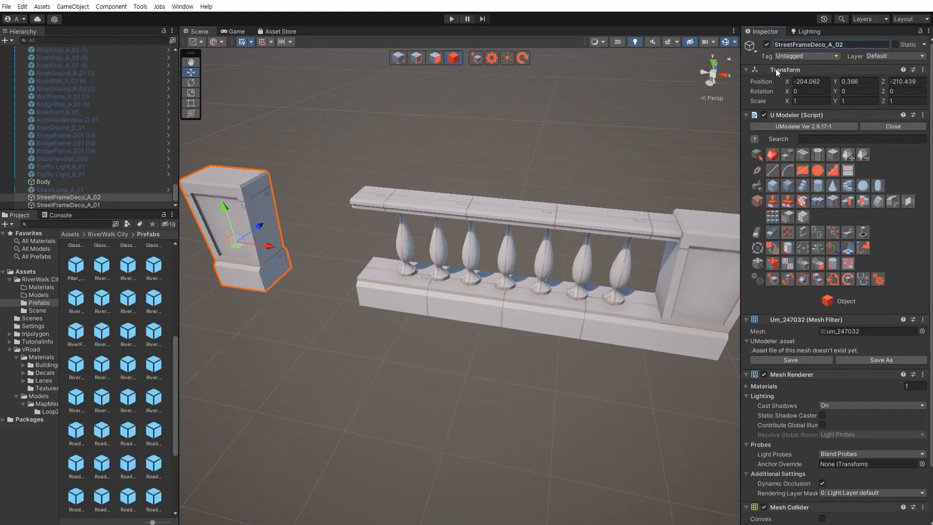
pyautogui.click(445, 384)
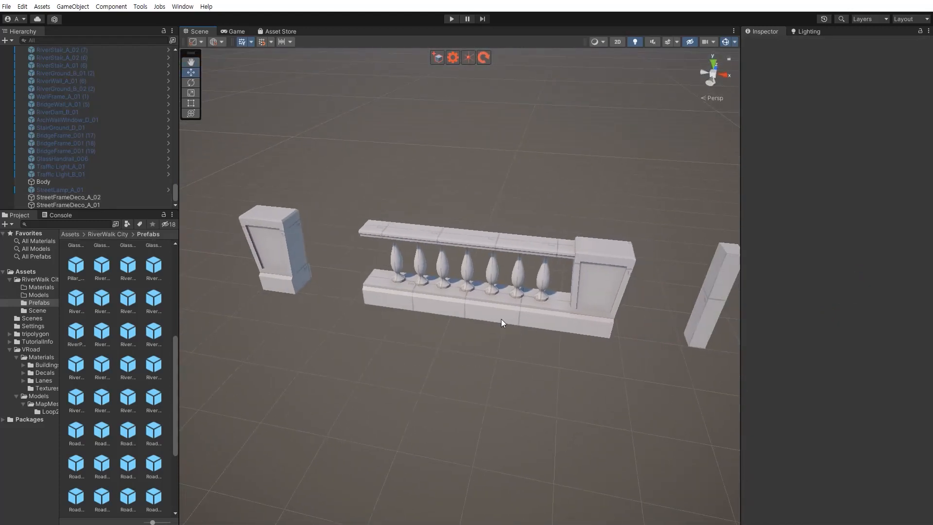